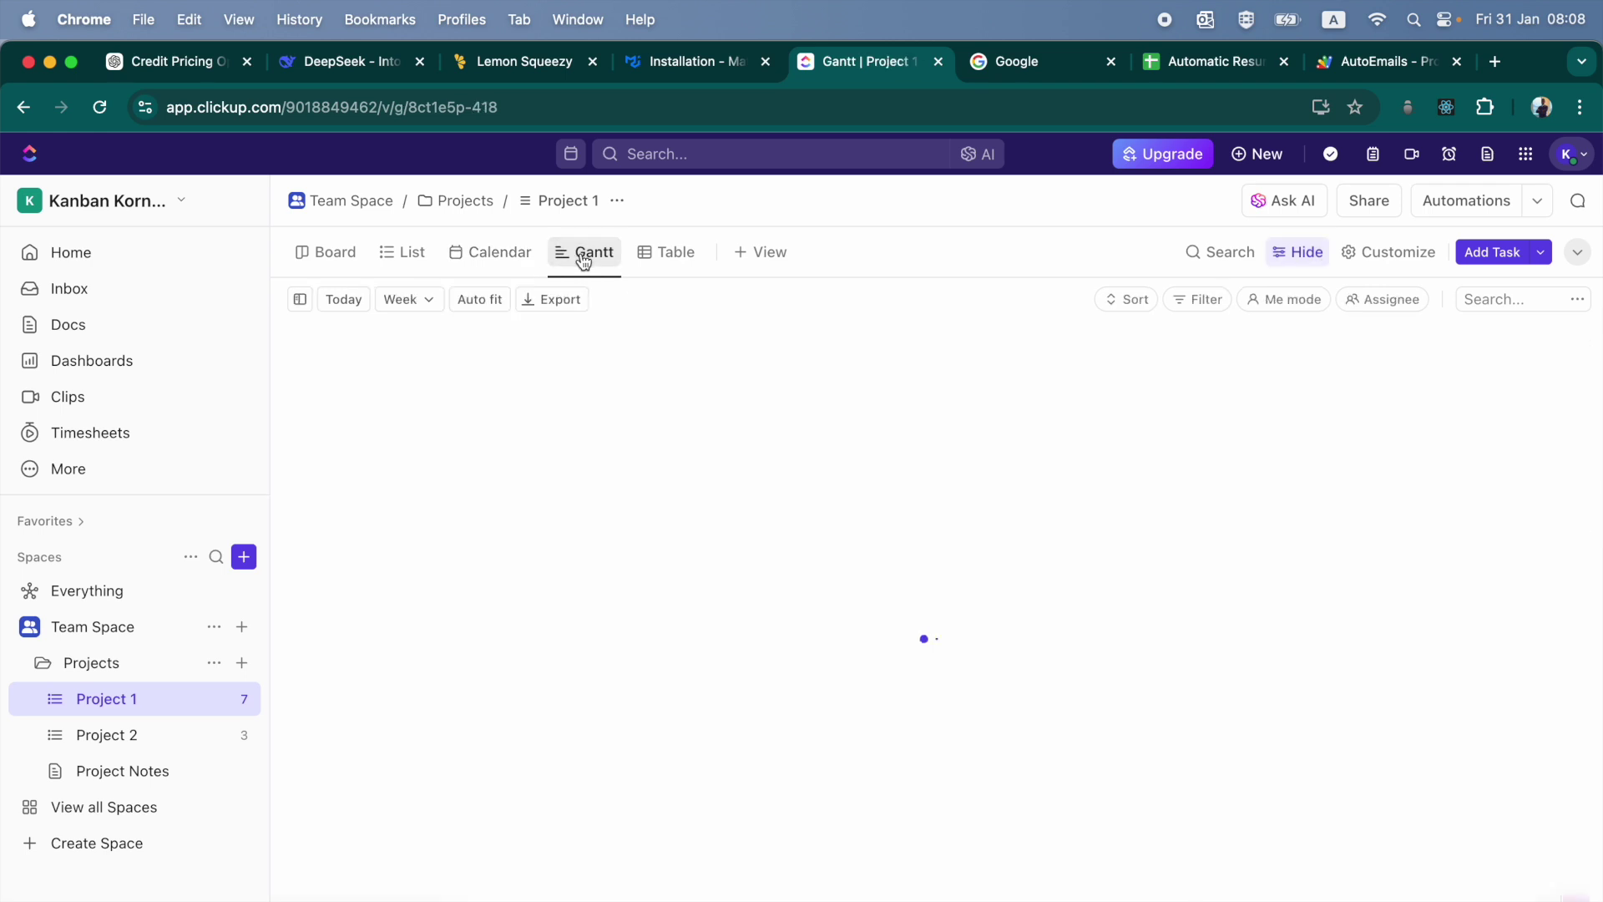
Step: Show Project 1 in List view and look over the view types that can be added, without adding one
click(406, 252)
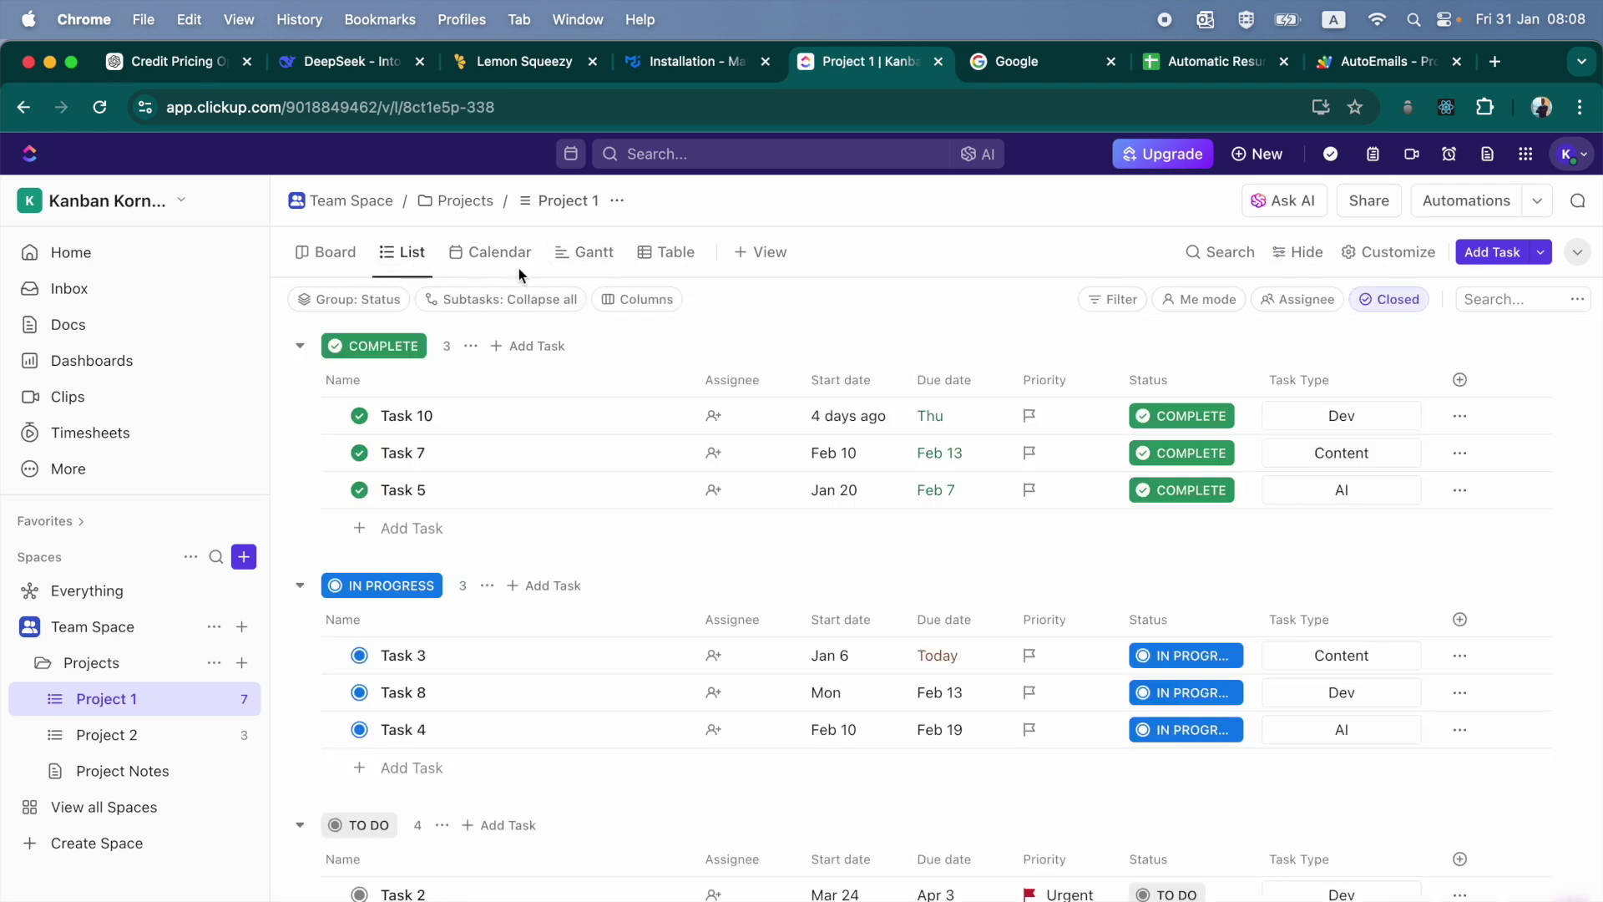
click(761, 251)
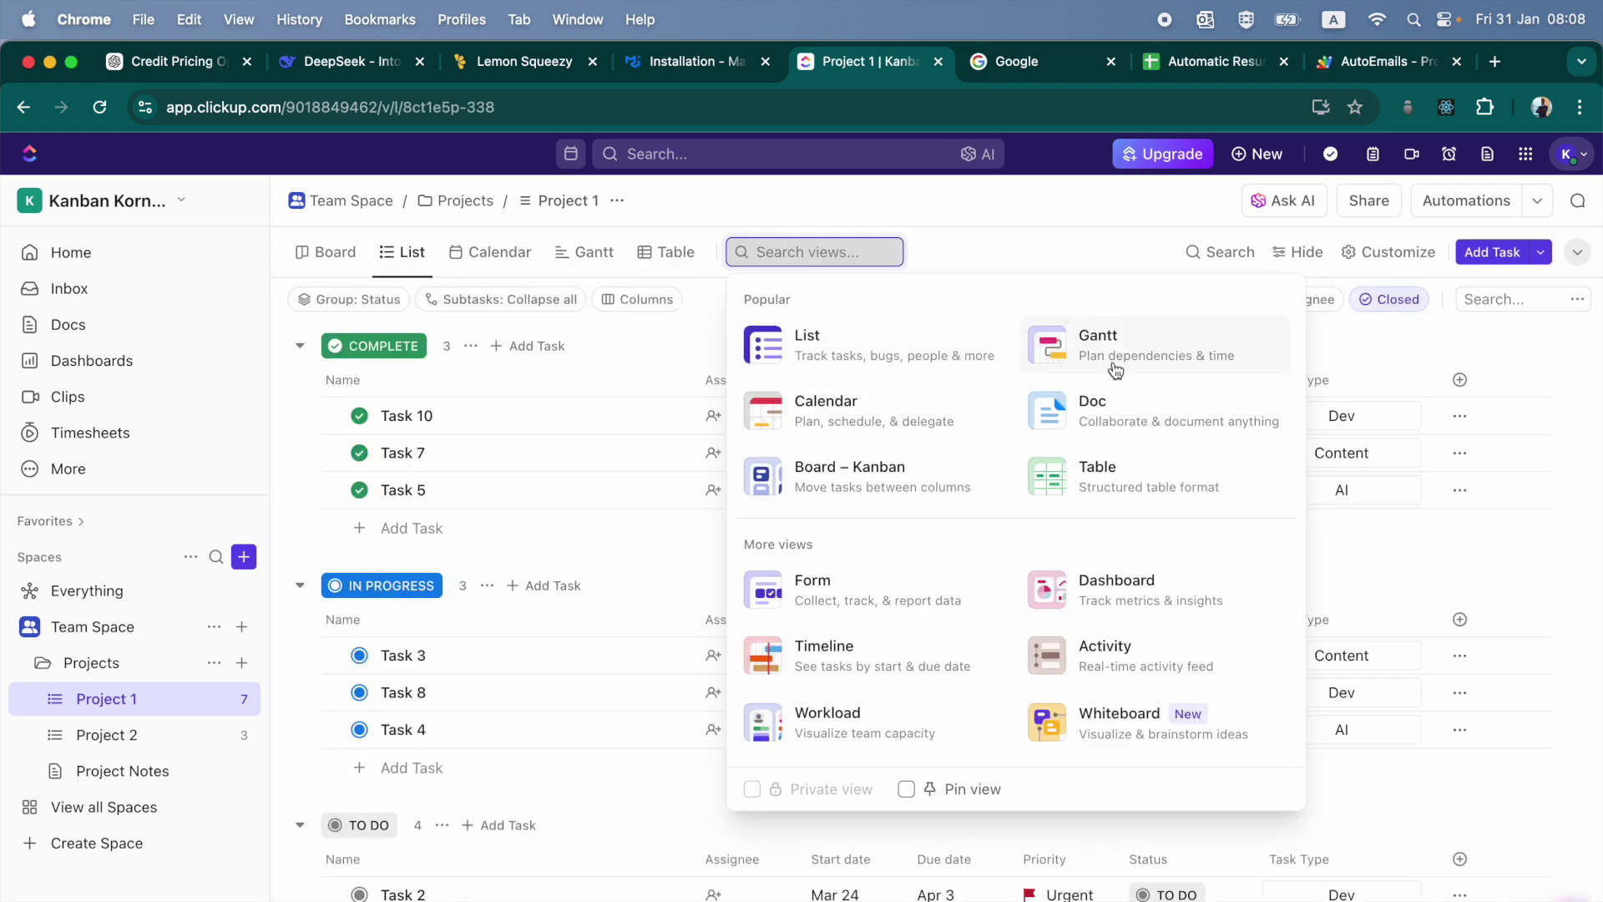
click(1023, 252)
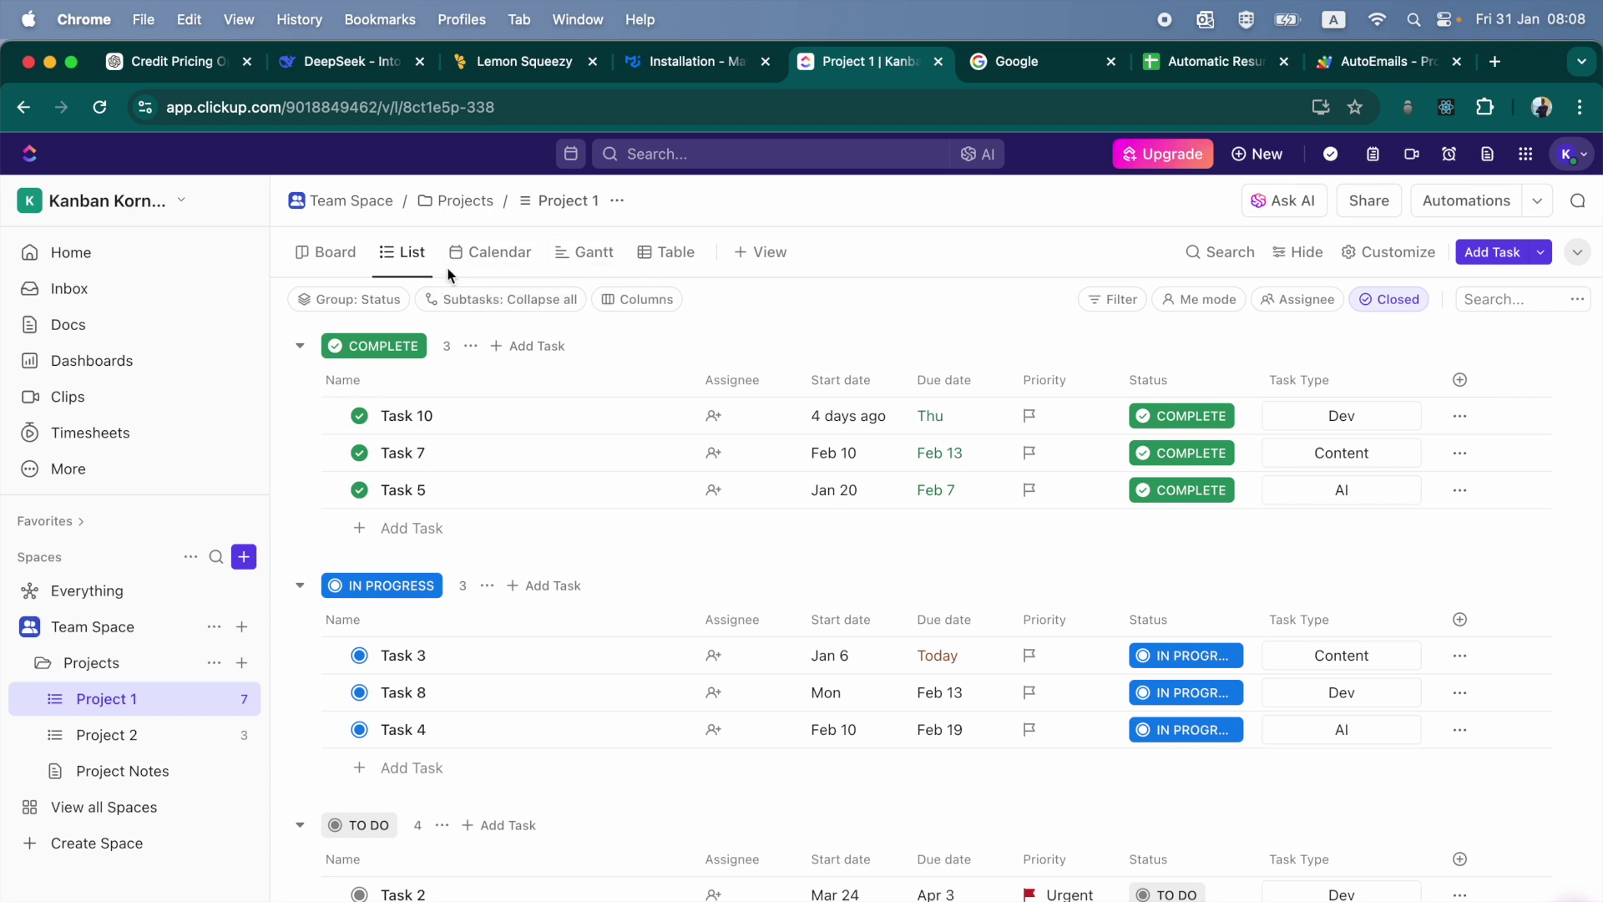
Step: Compare Project 1's Calendar and Gantt views with its List view, finishing on the list
click(509, 268)
click(595, 271)
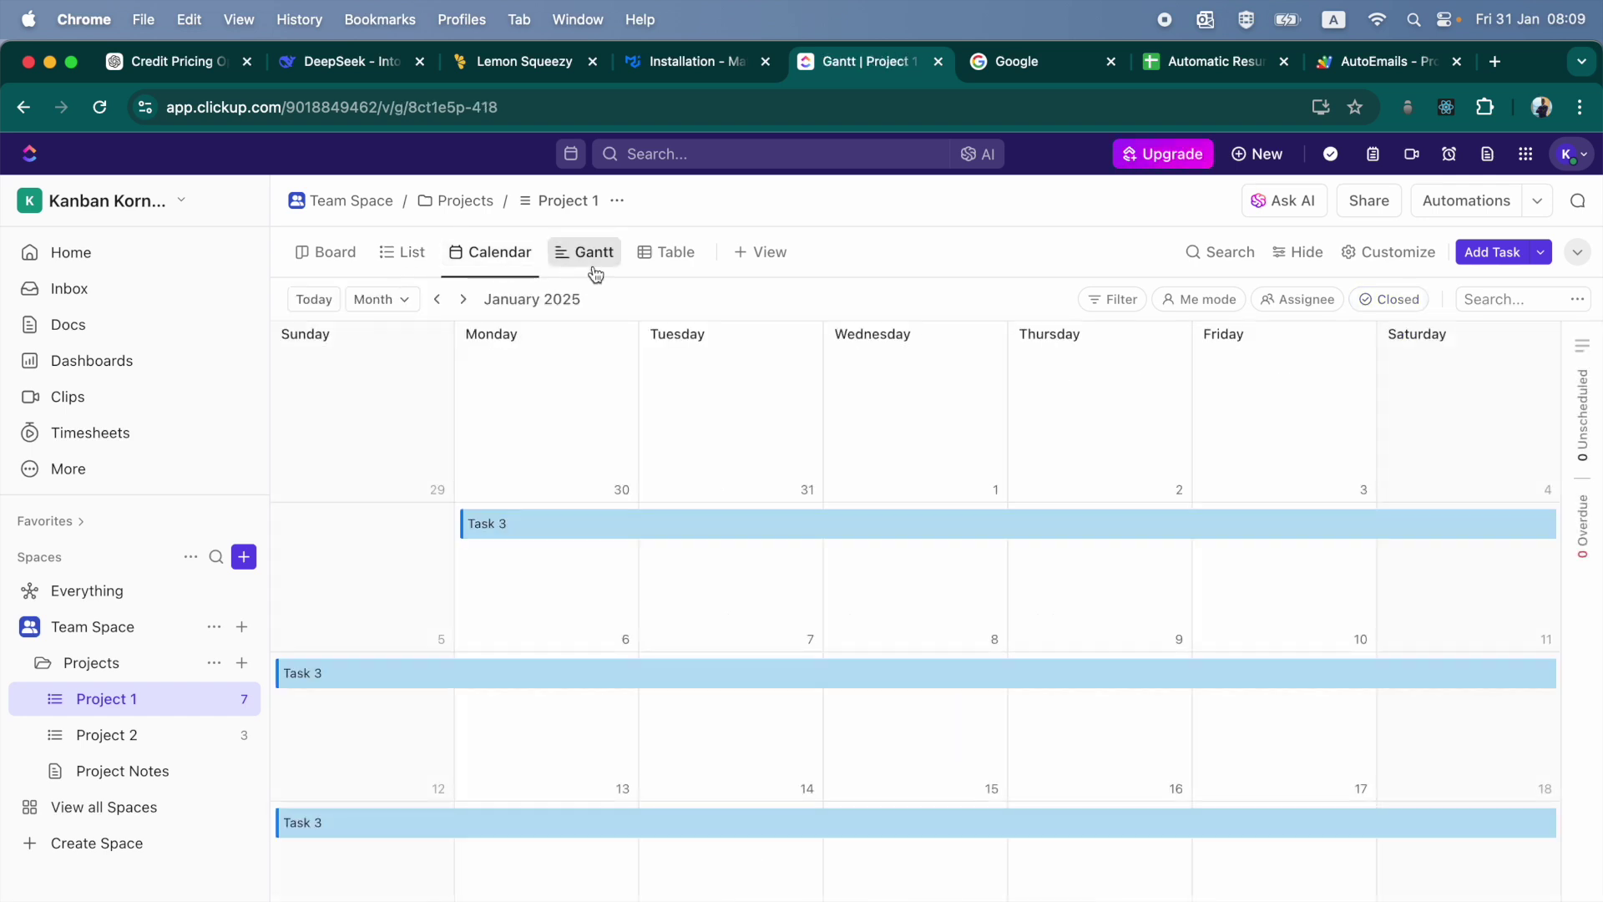
click(501, 265)
click(411, 265)
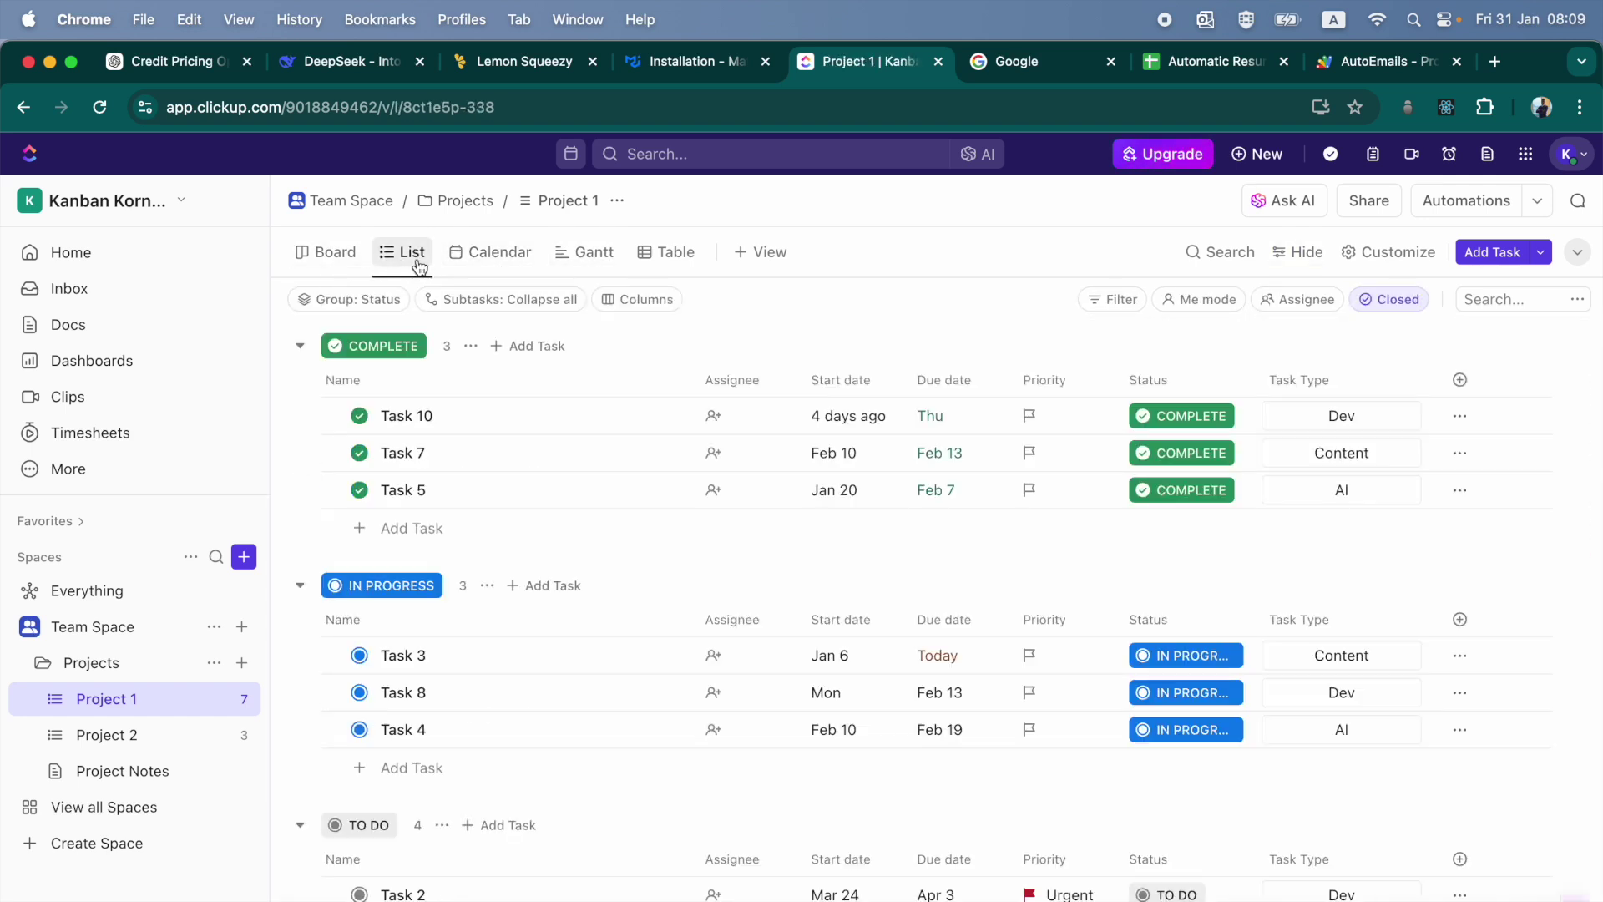
click(492, 255)
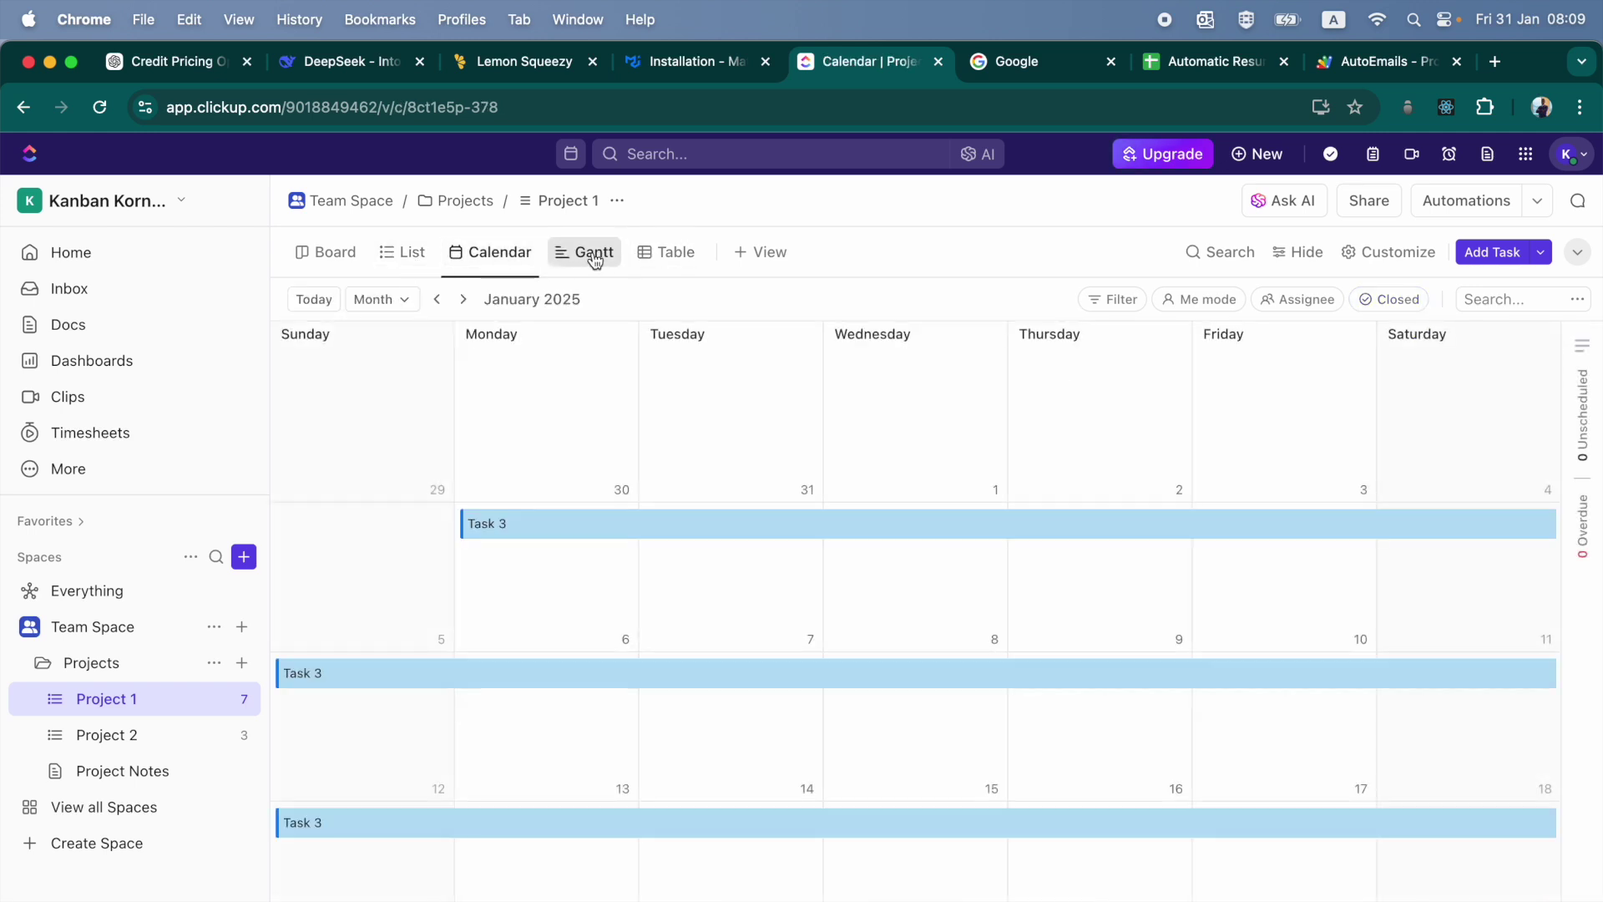
click(593, 259)
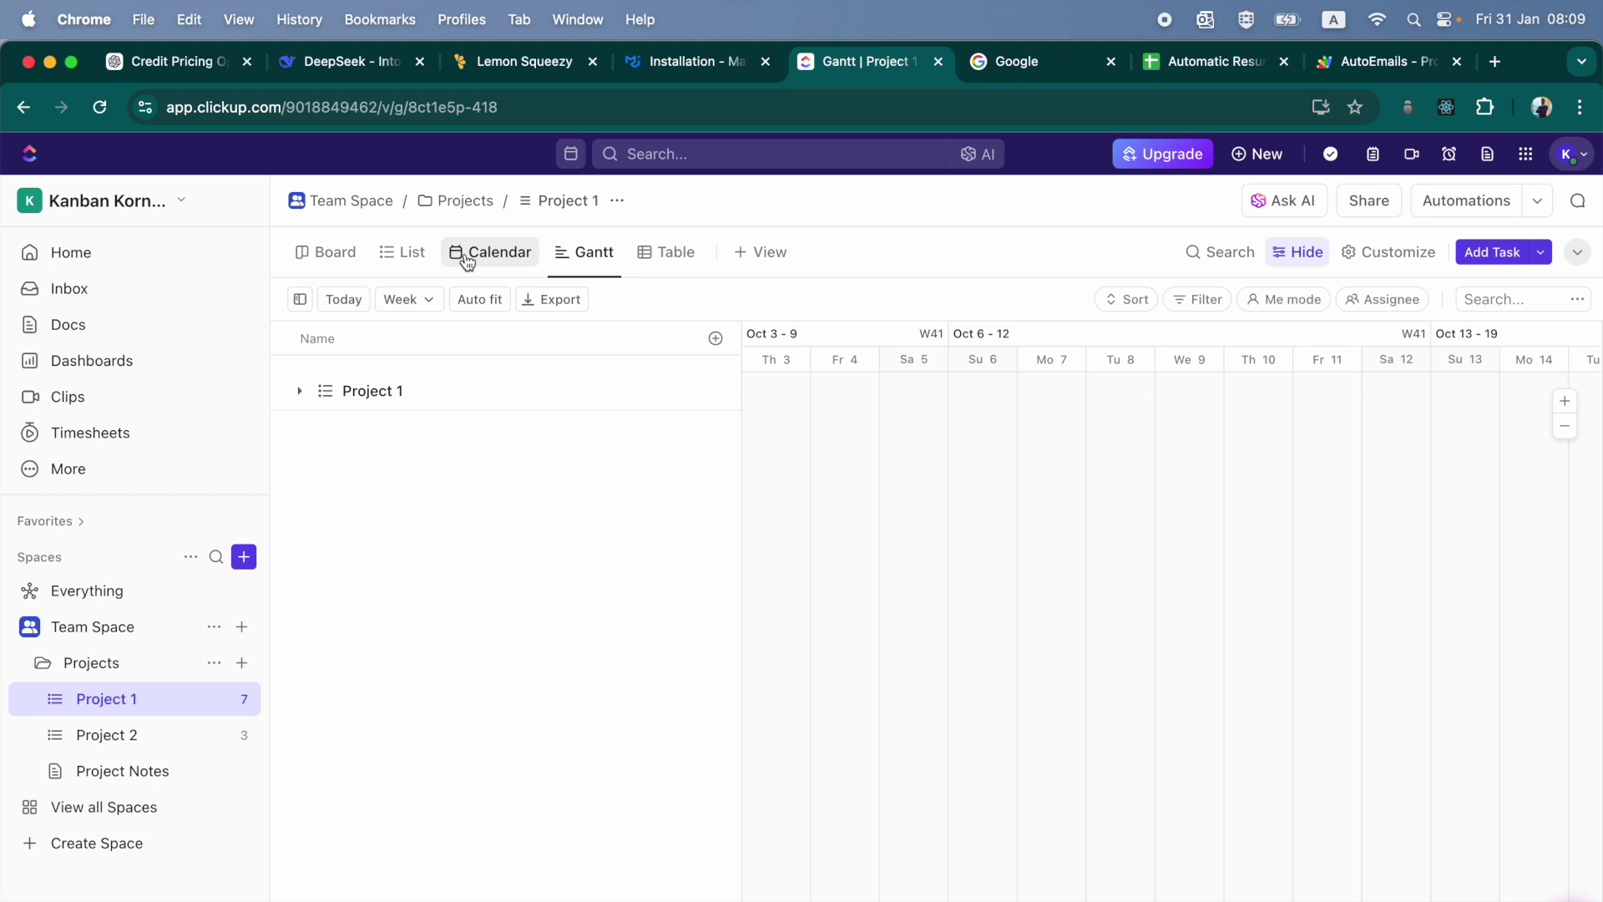
click(393, 260)
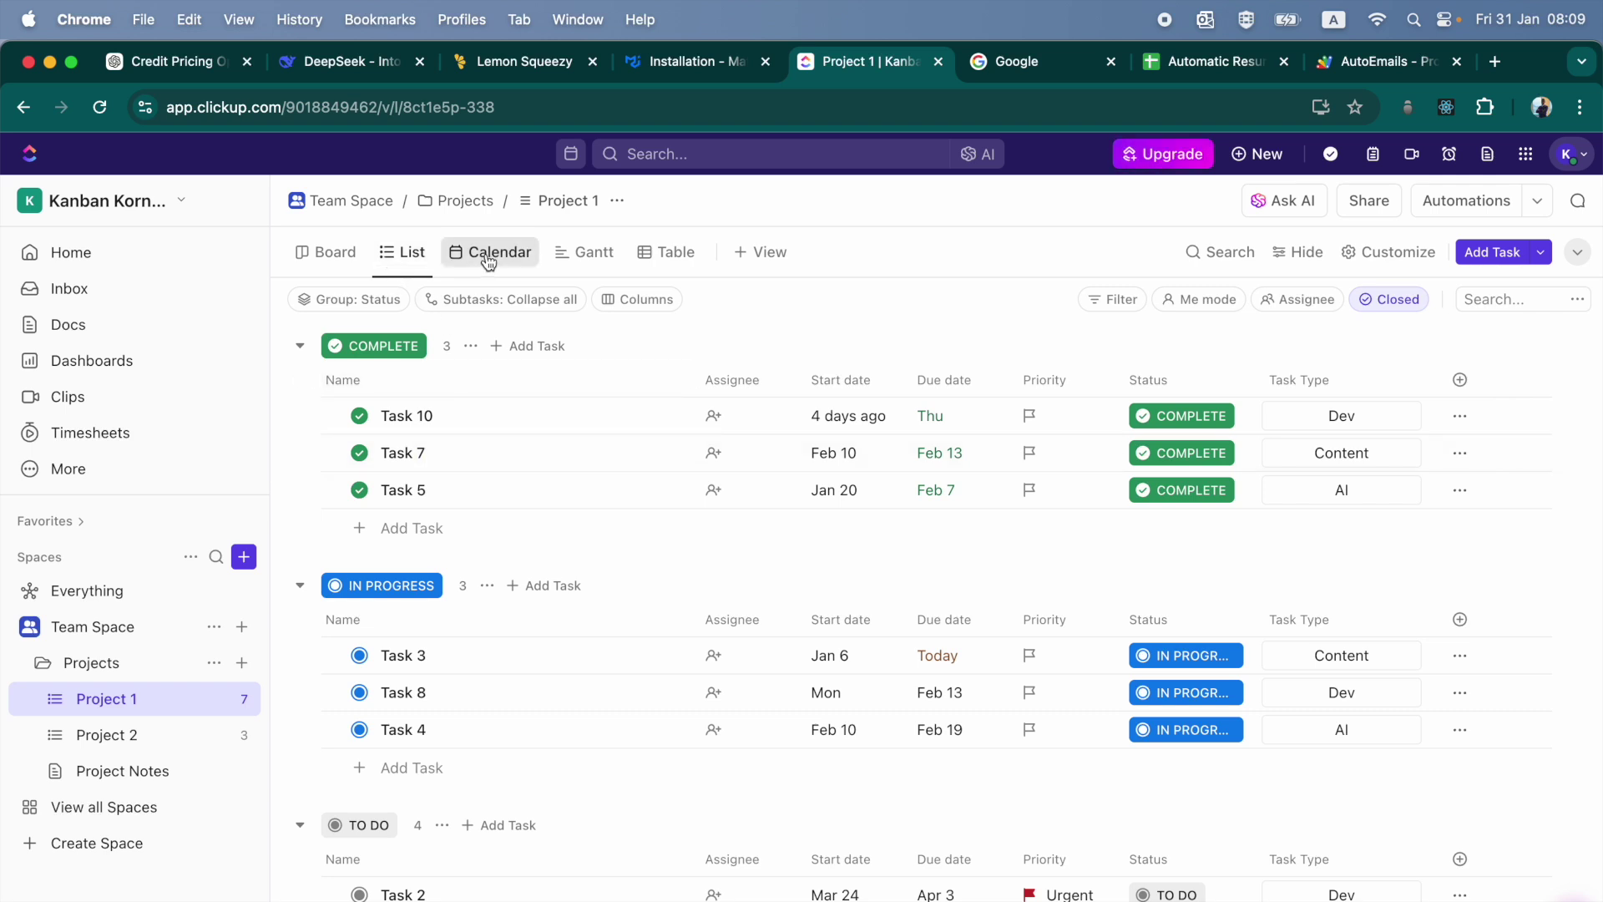
Step: Look at Project 1 in the Calendar, Board and Gantt views, and review its tasks in List view
click(467, 252)
click(333, 254)
click(388, 260)
click(474, 252)
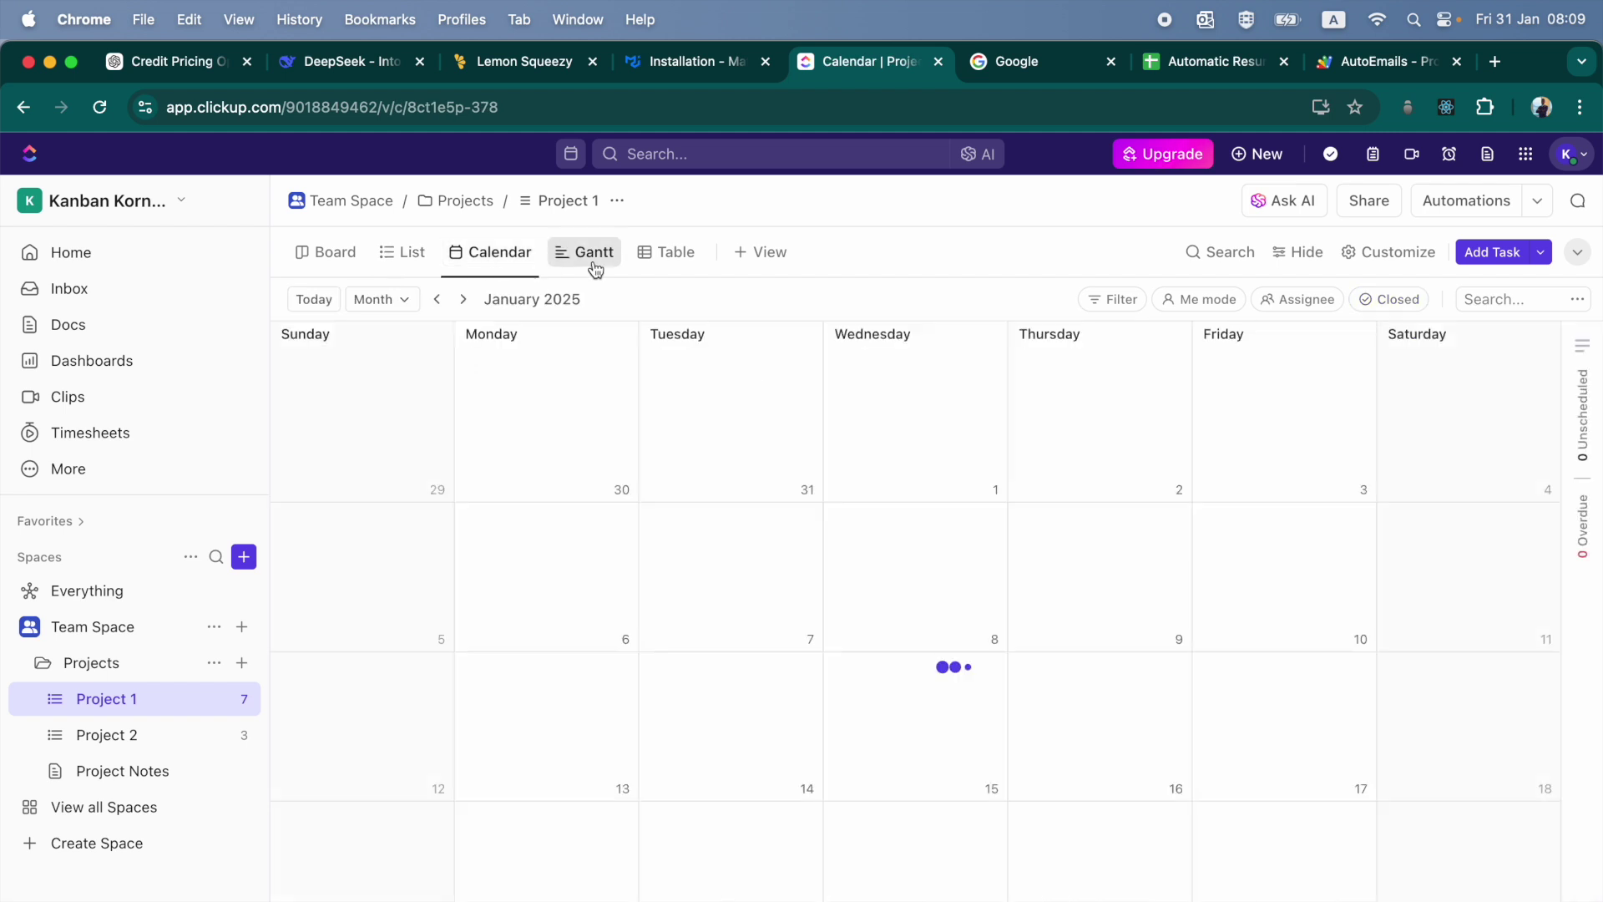
click(593, 260)
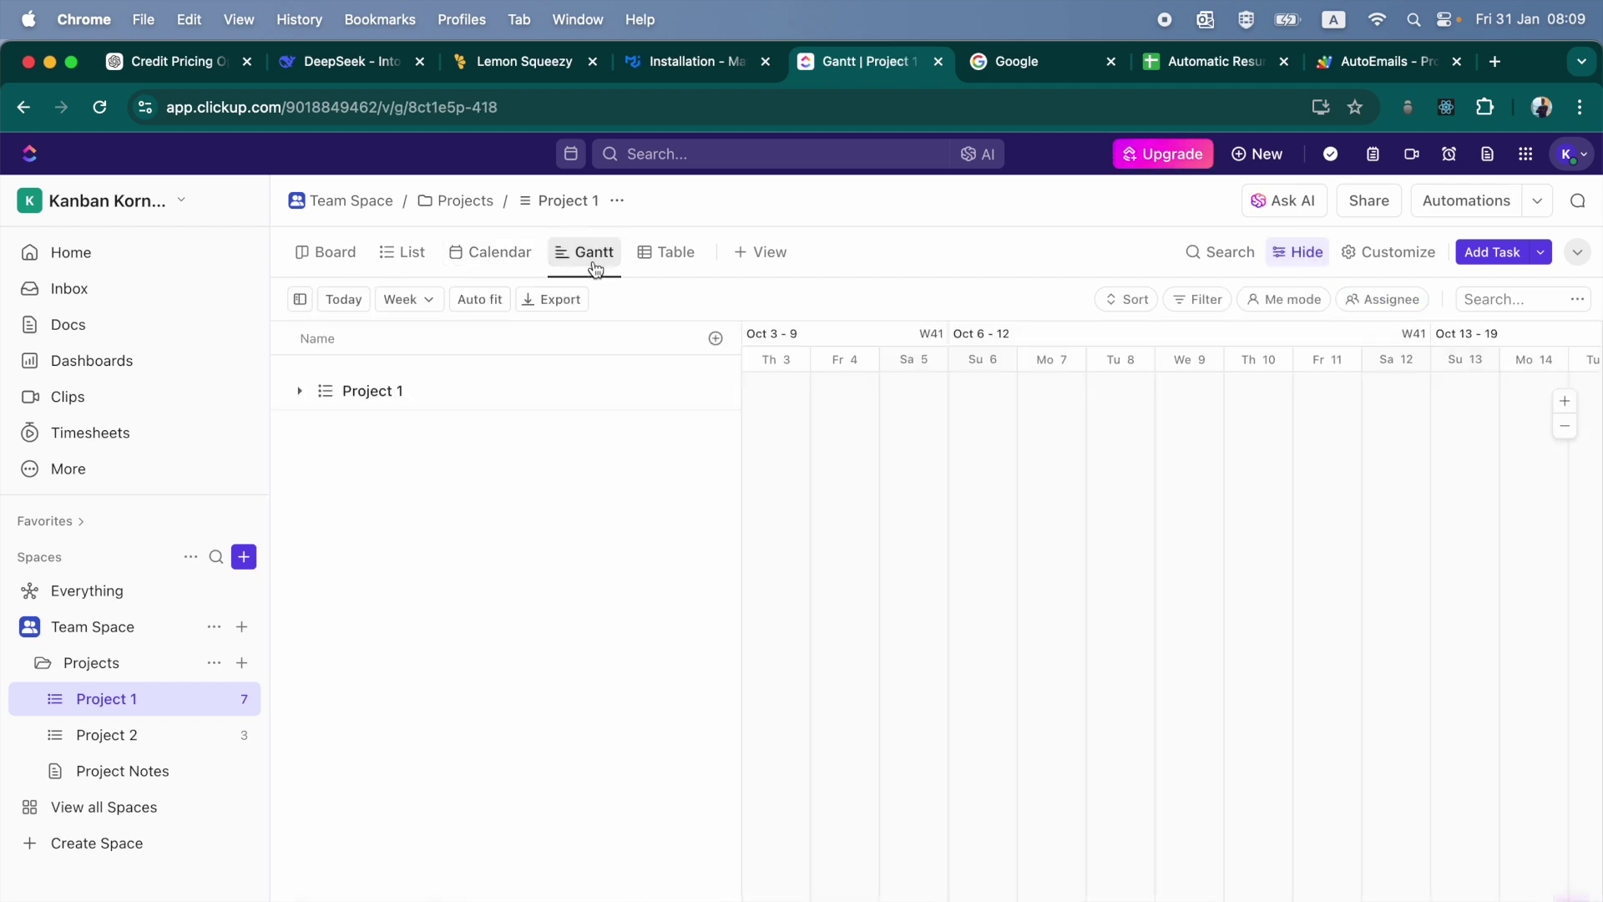
click(415, 258)
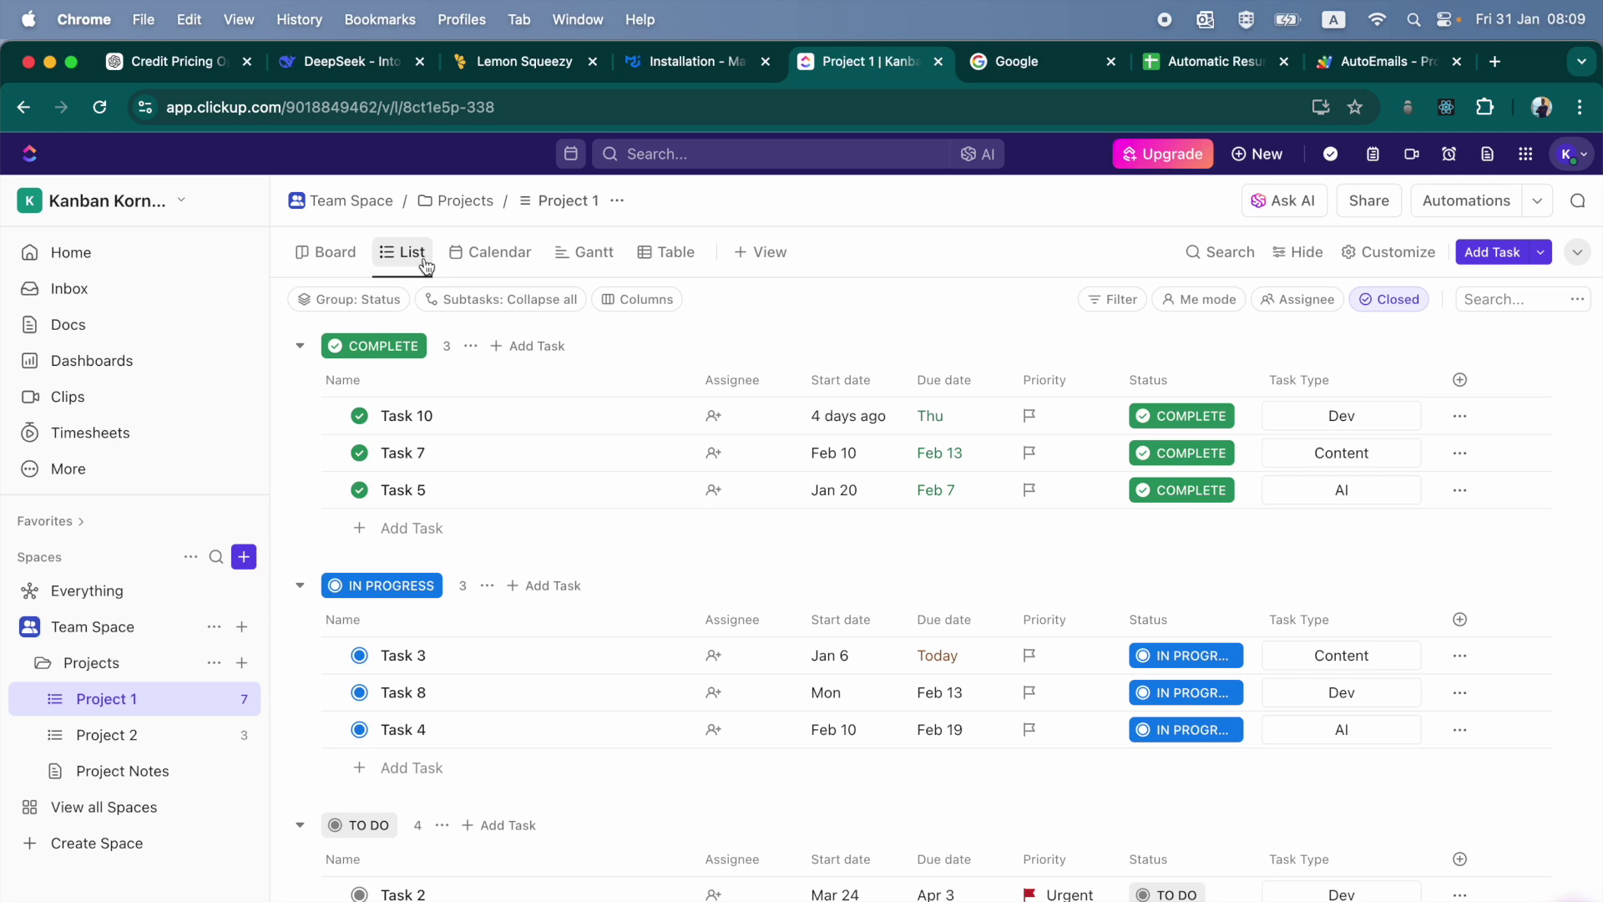
scroll(493, 763, down, 3)
scroll(500, 766, up, 3)
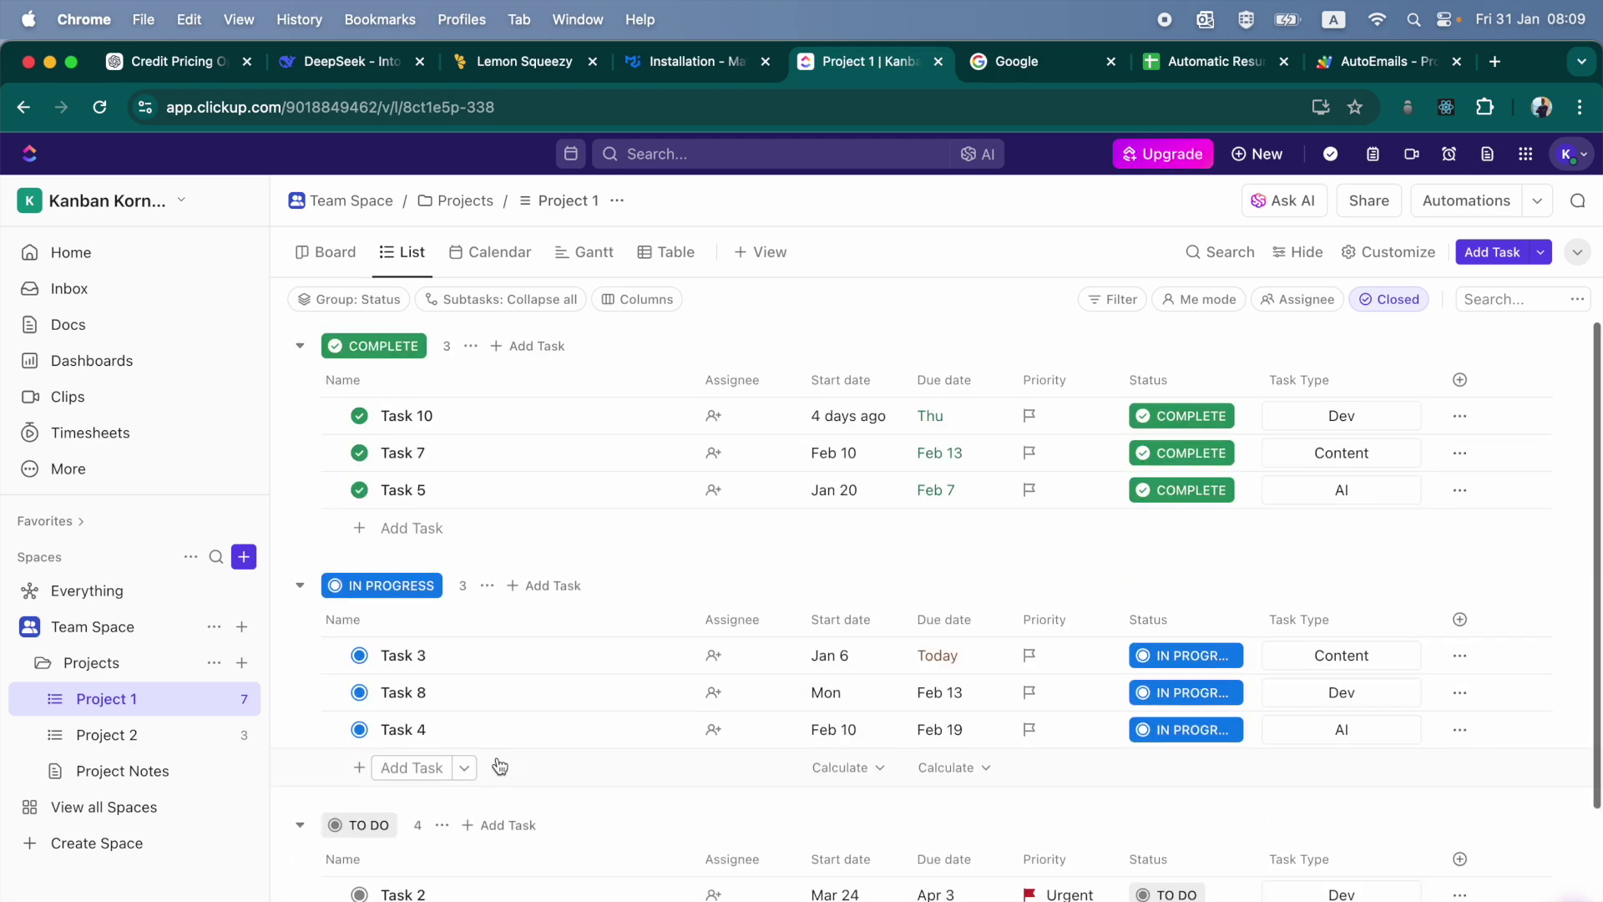
Step: Look through the Board, Gantt, Table and Calendar views of Project 1, finishing on the Board view
click(330, 252)
click(587, 252)
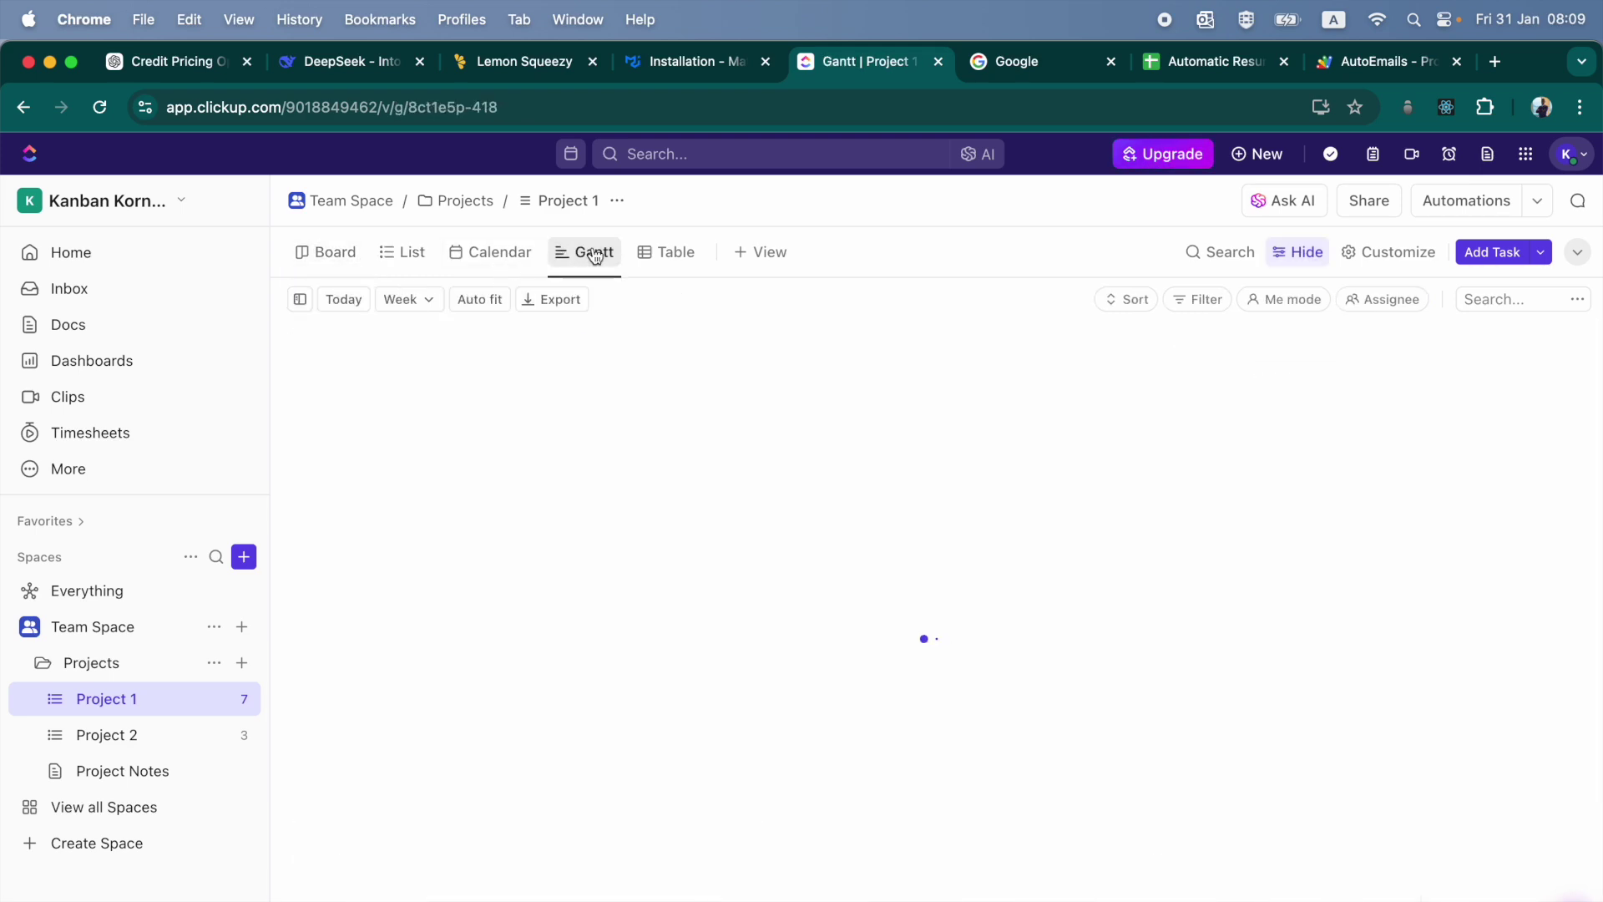
click(671, 254)
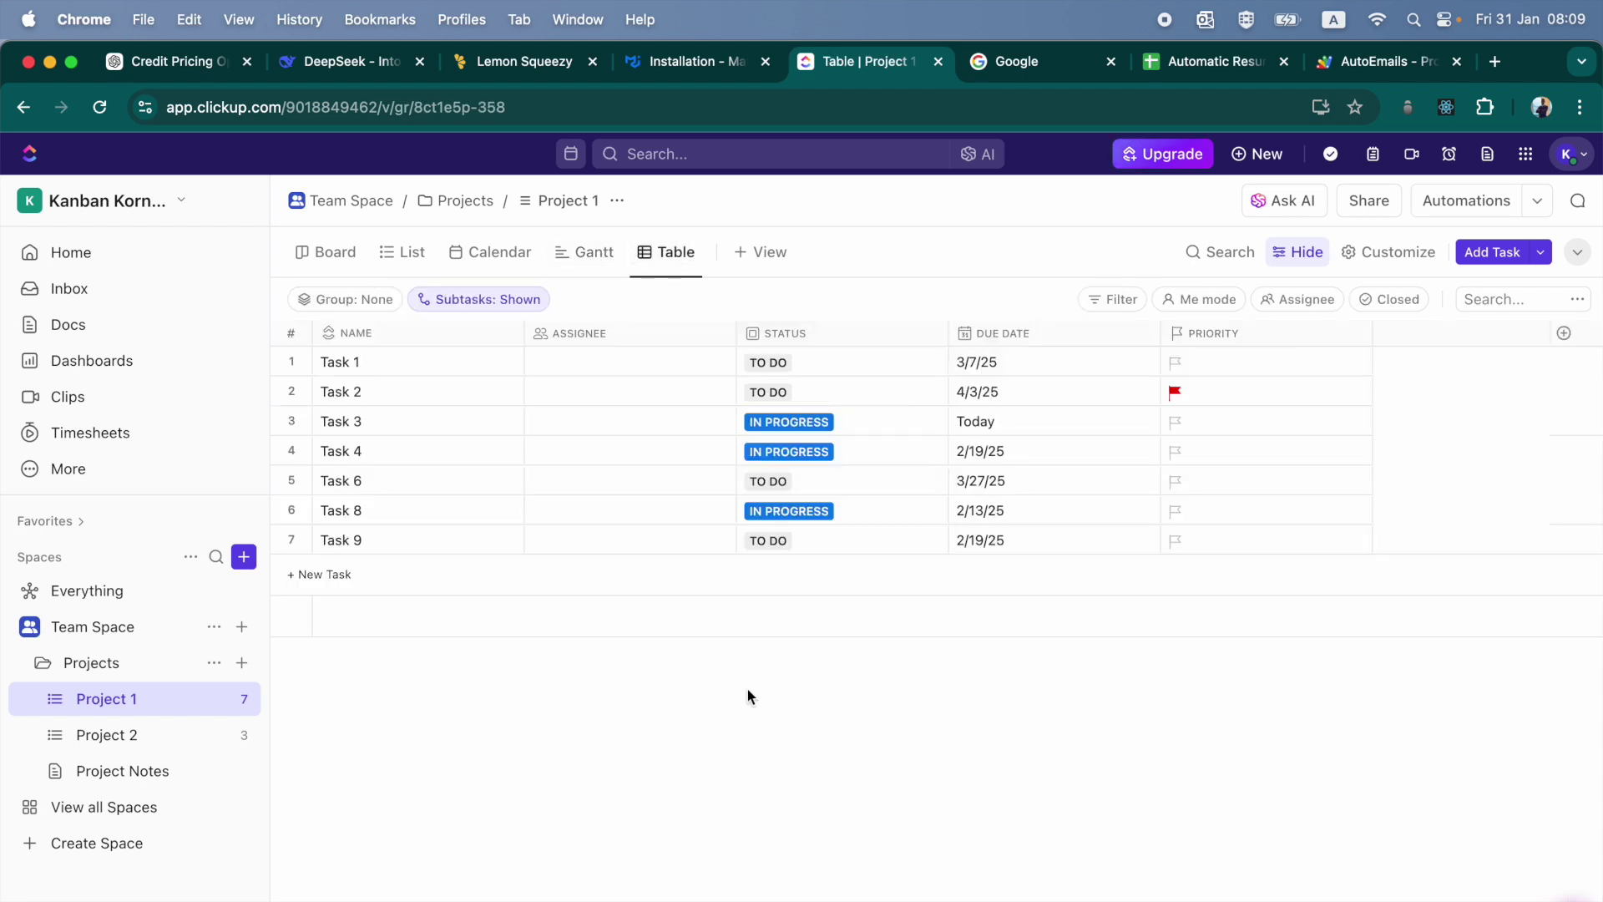
click(551, 254)
click(518, 252)
click(331, 255)
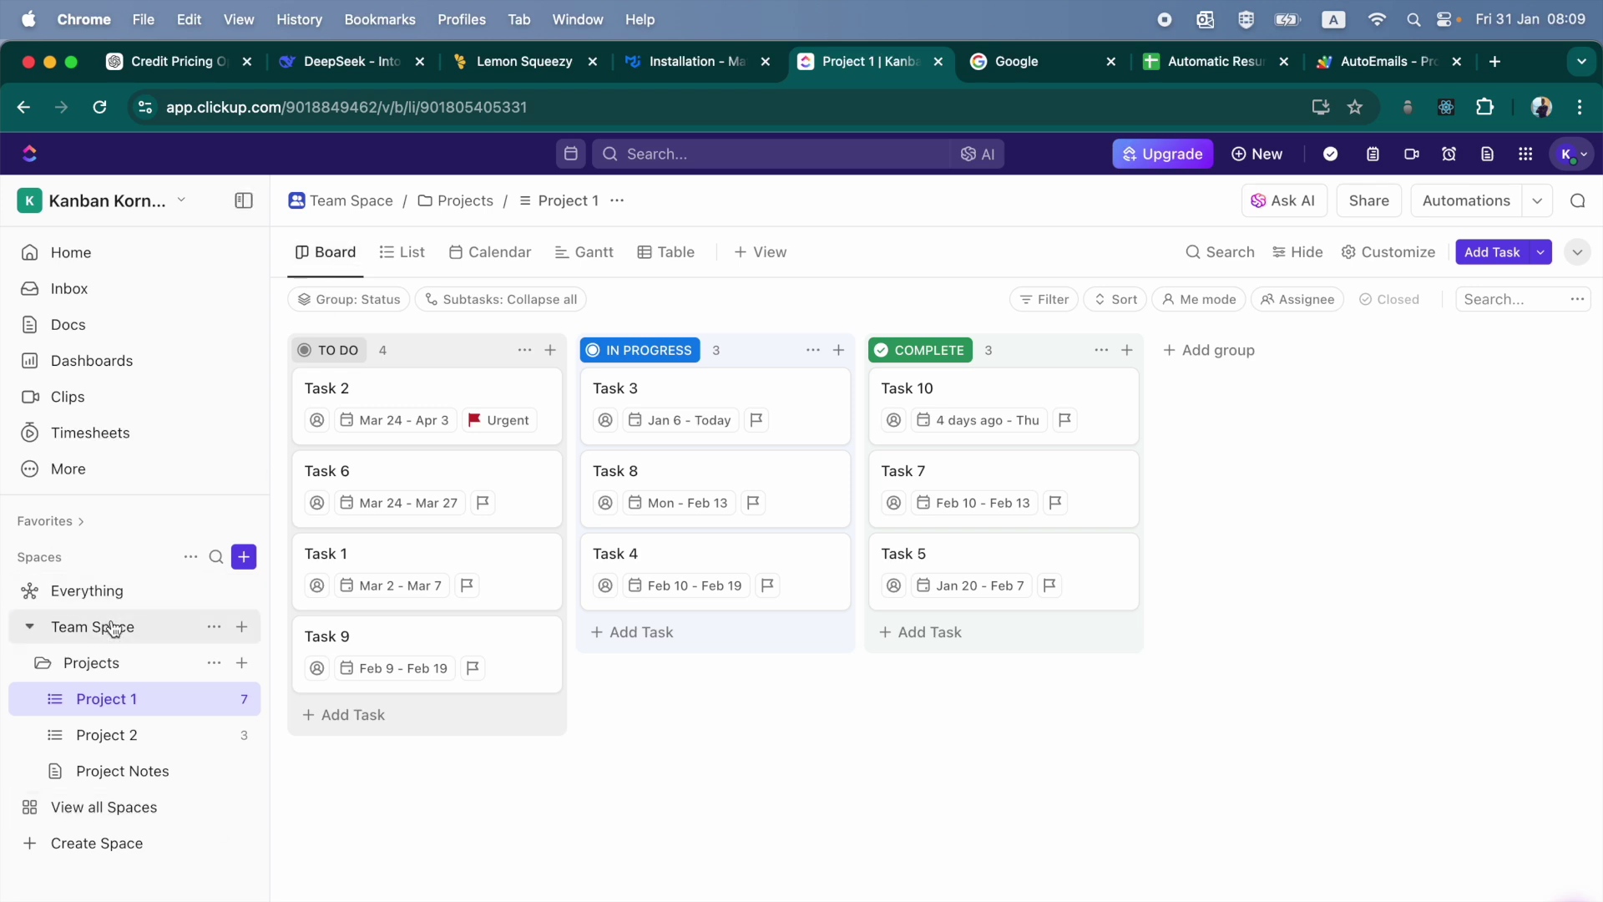
Step: Collapse and re-expand the Team Space and its Projects folder to examine the workspace hierarchy
click(30, 626)
click(29, 626)
click(60, 677)
click(60, 676)
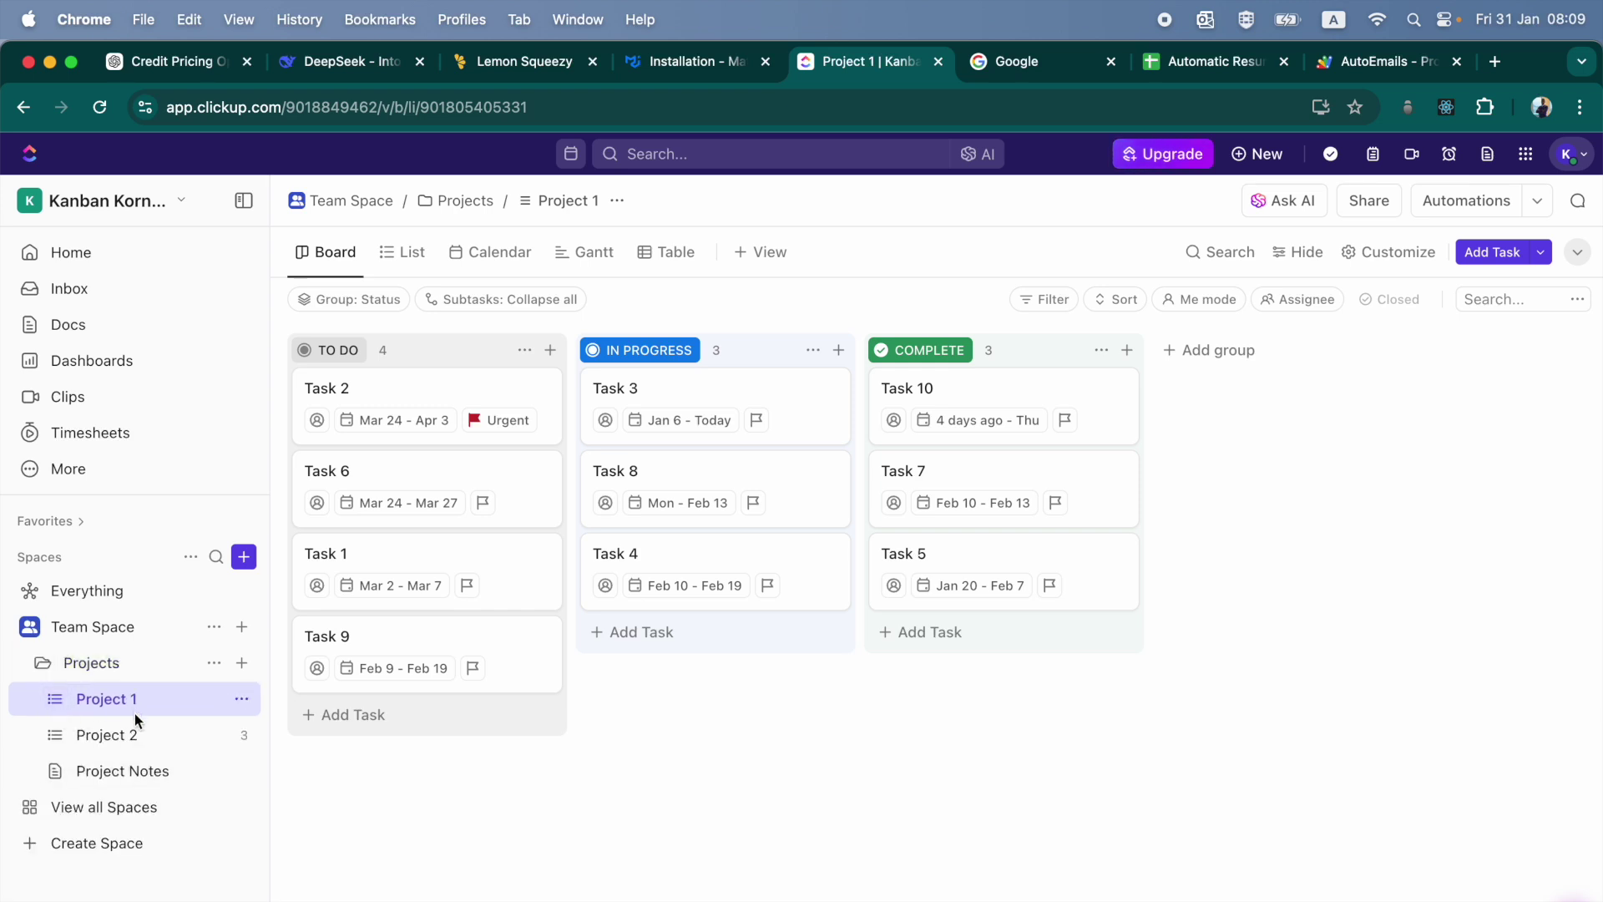
Step: Cycle Project 1 through the List, Calendar, Gantt and Board views to compare them, finishing on List view
click(413, 266)
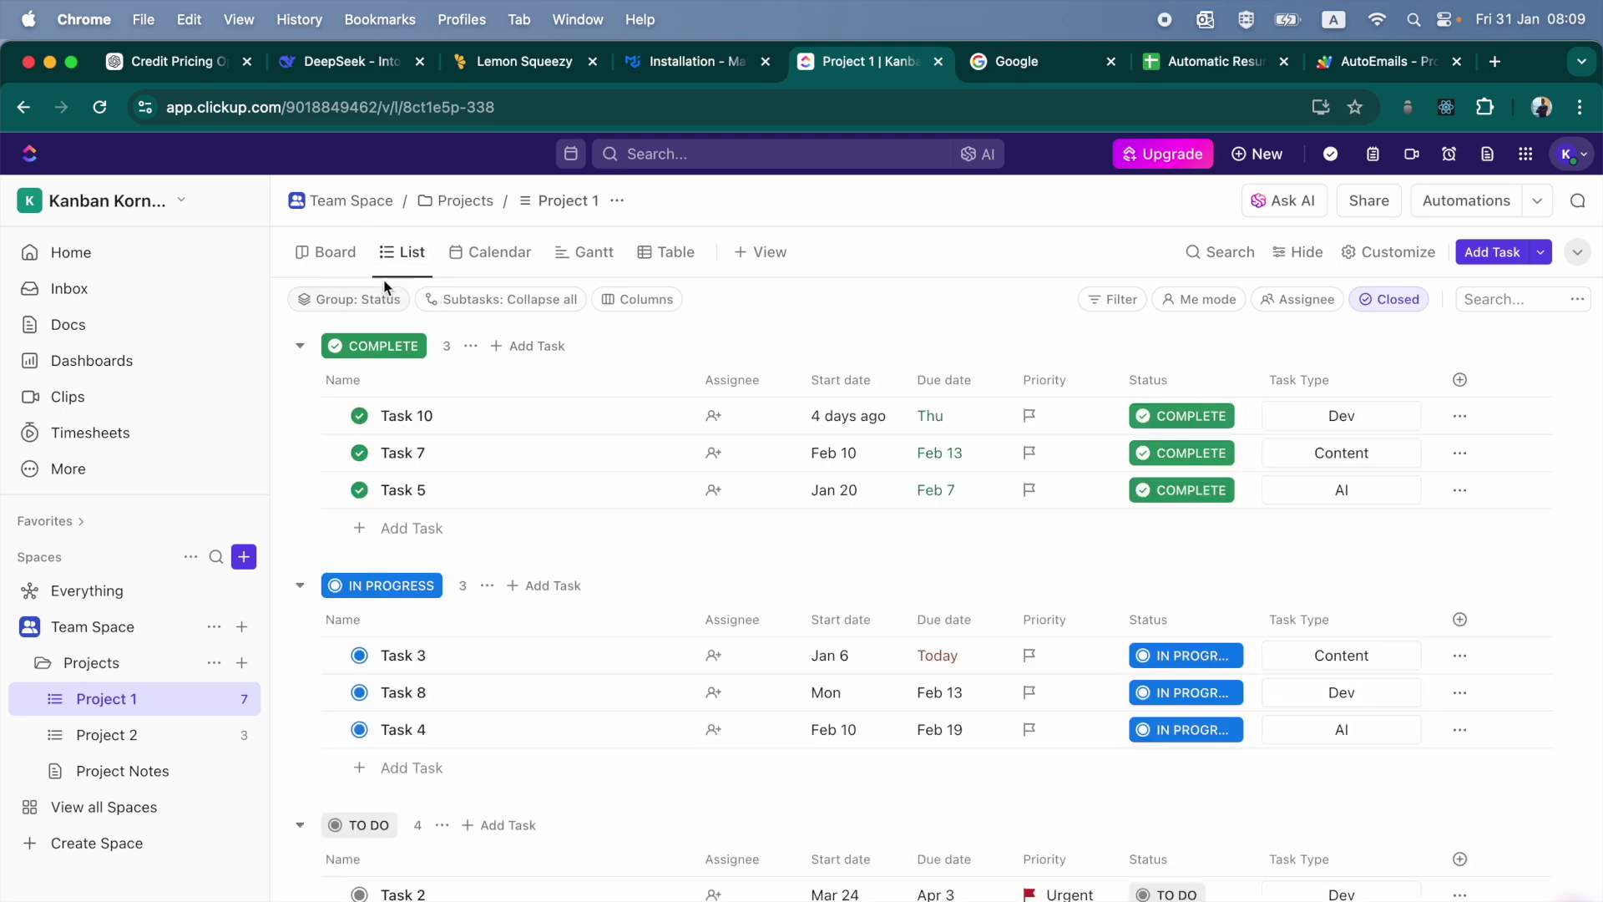
click(482, 259)
click(579, 252)
click(493, 253)
click(423, 255)
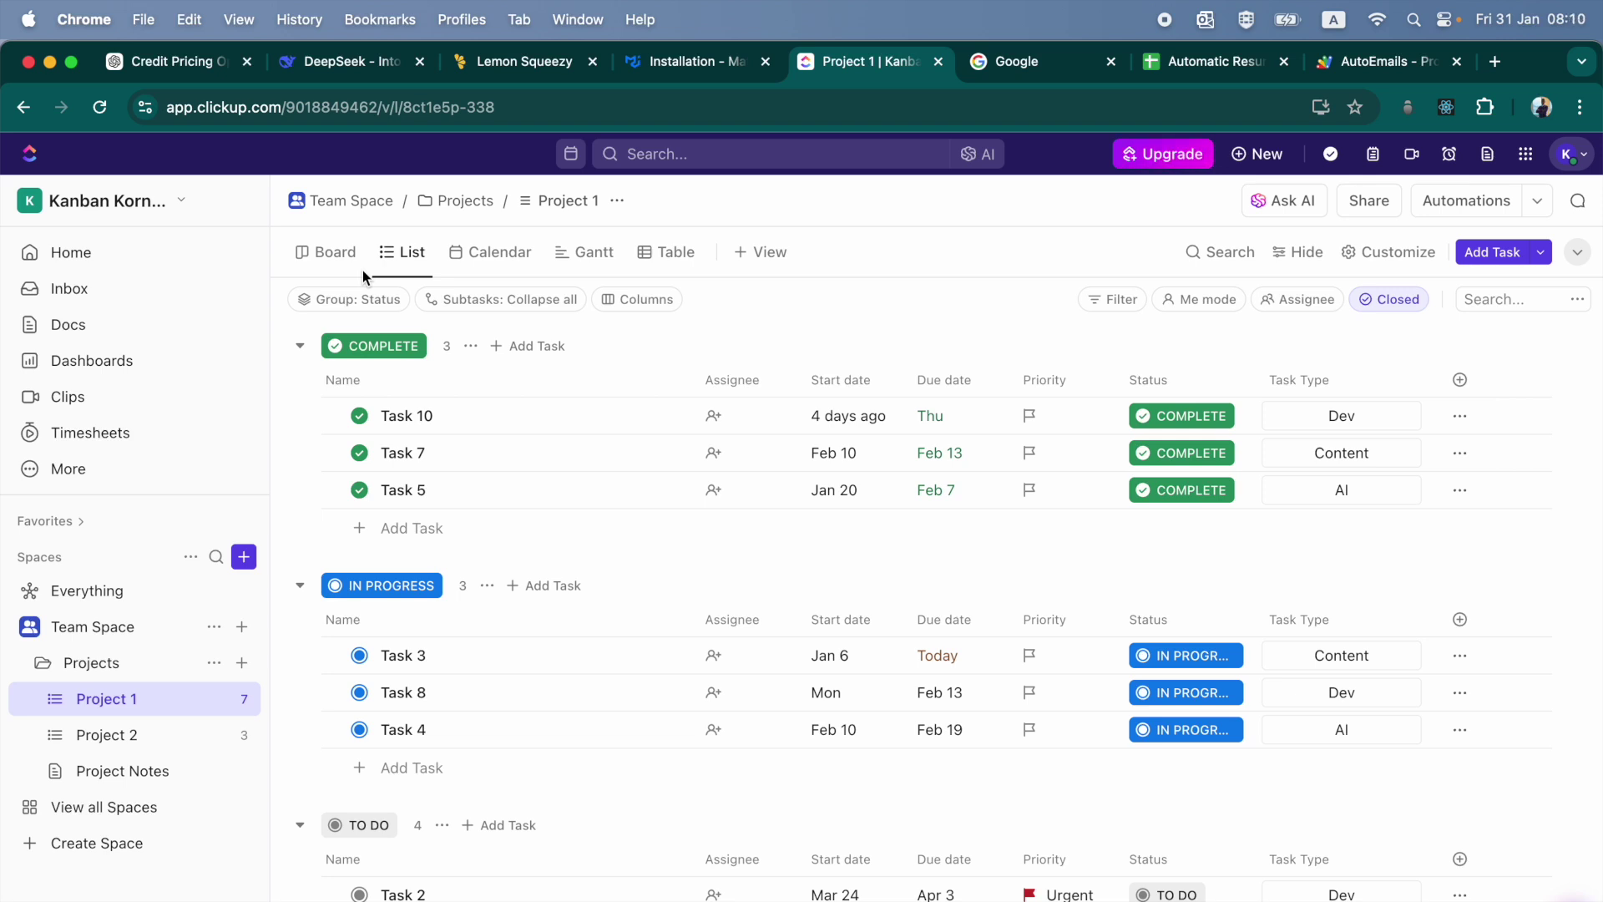
click(330, 252)
click(405, 252)
click(481, 258)
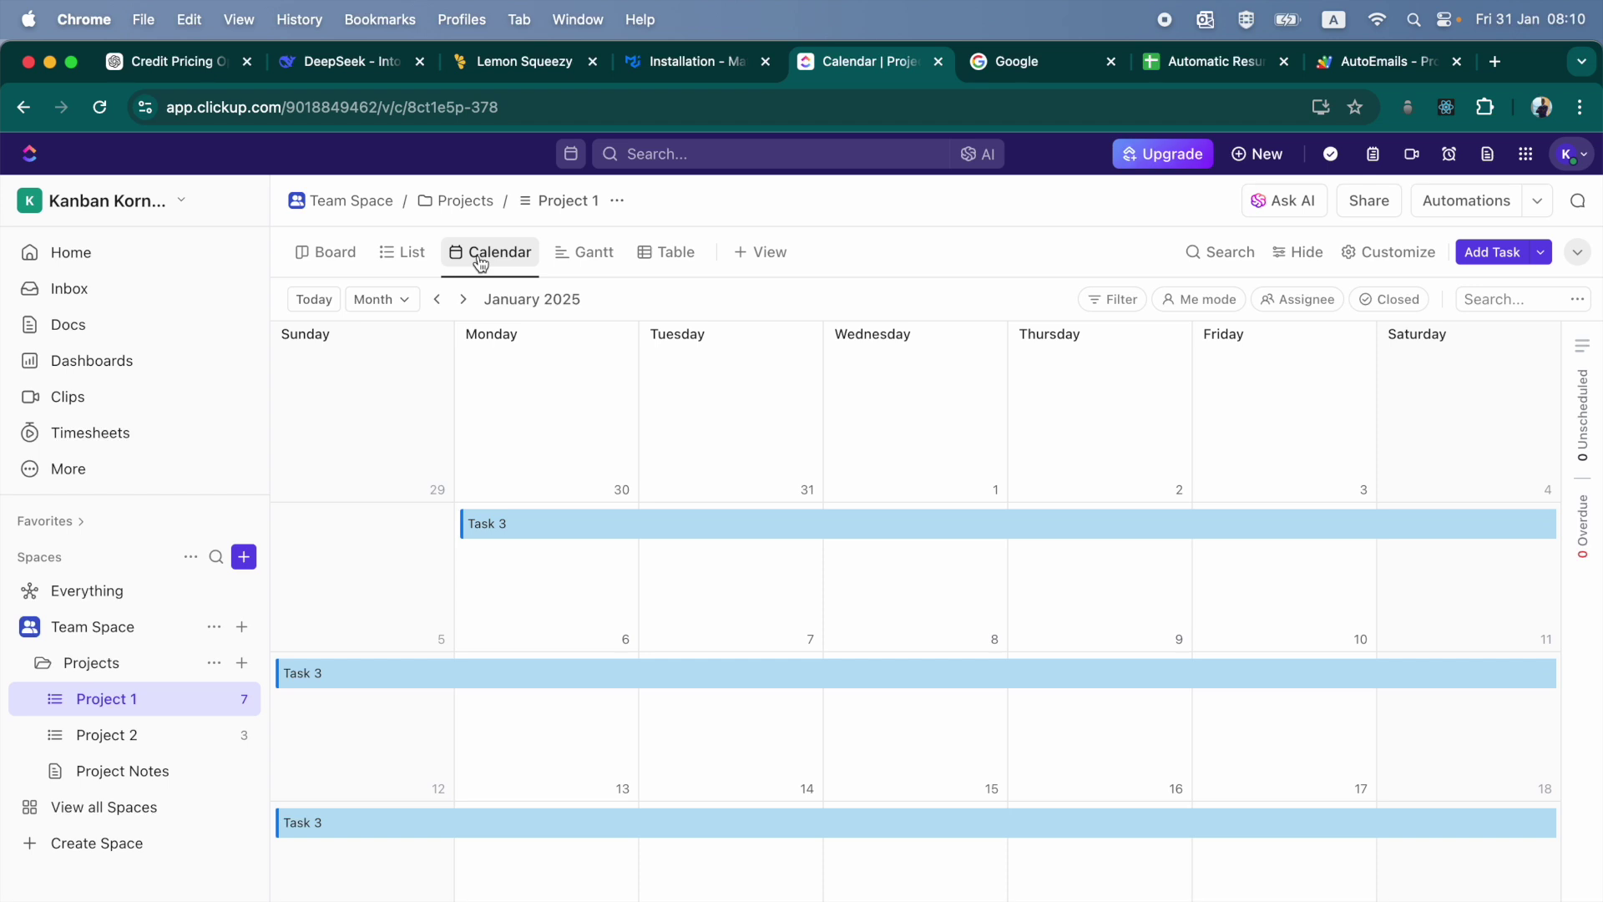
click(406, 255)
Step: Review the tasks under each status group and their columns in Project 1's list
scroll(530, 596, down, 3)
scroll(530, 596, up, 3)
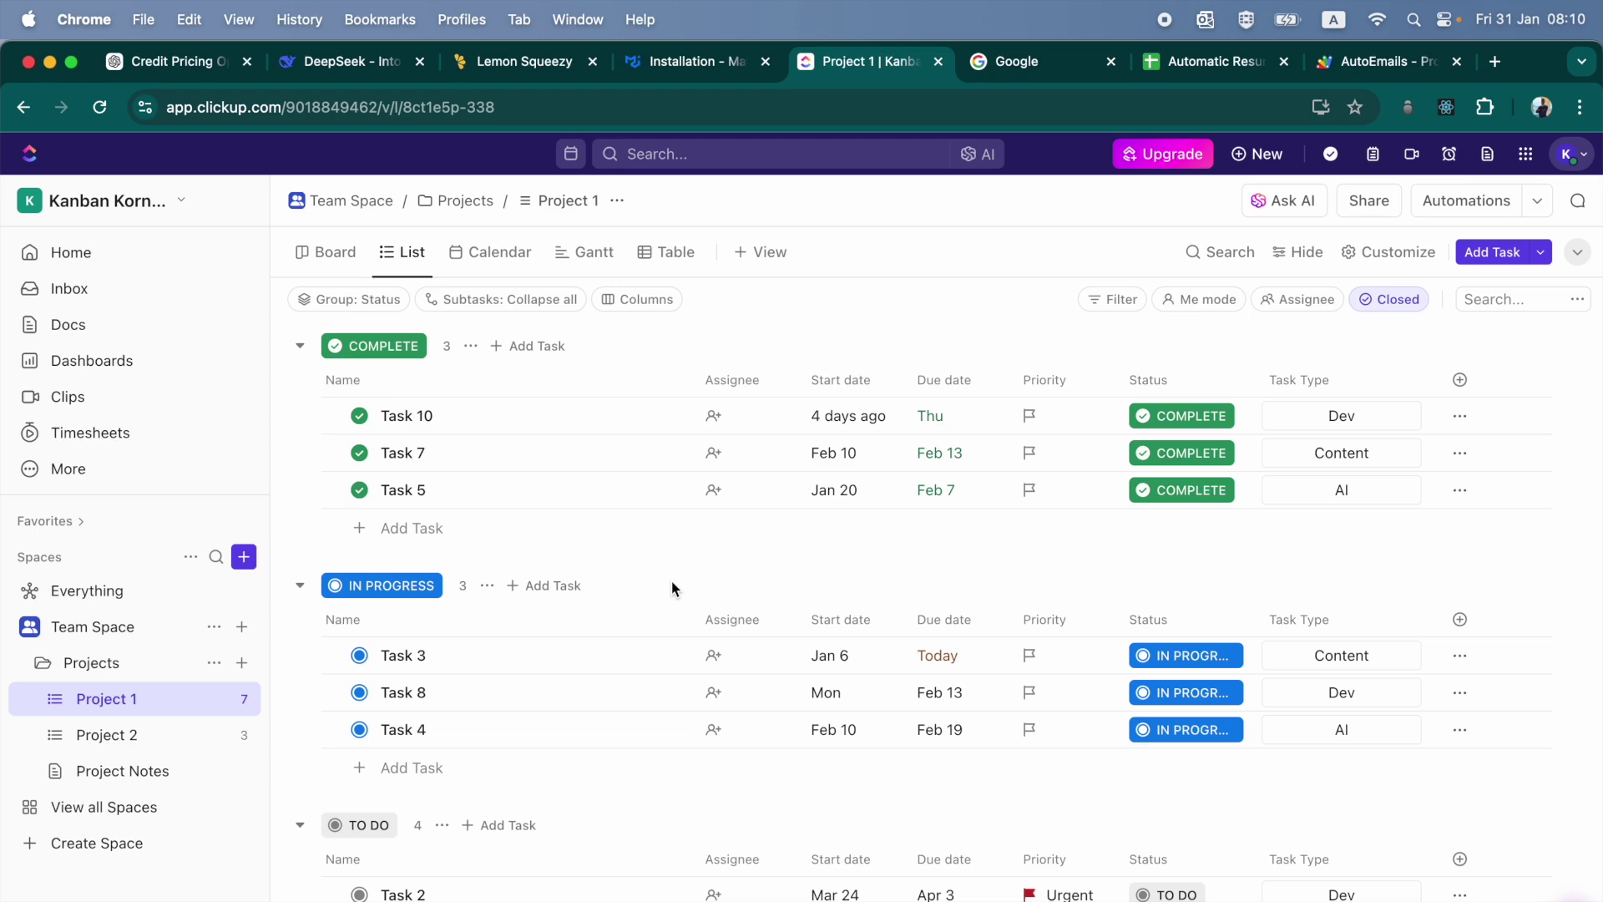
scroll(923, 690, down, 2)
scroll(833, 816, up, 2)
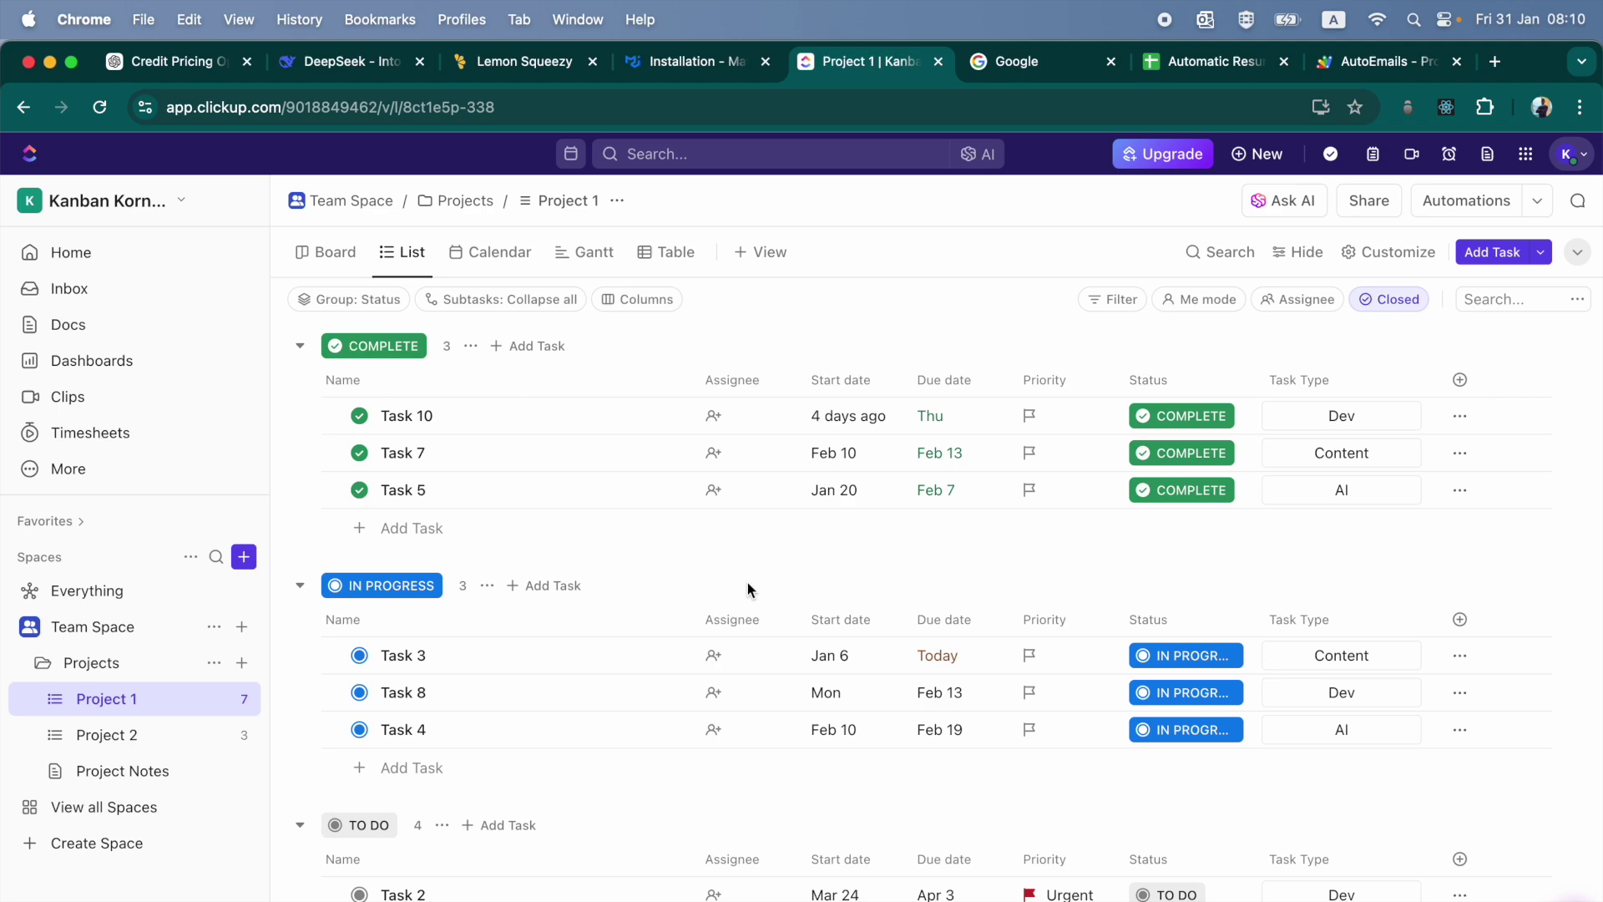
scroll(748, 590, down, 3)
scroll(748, 589, up, 3)
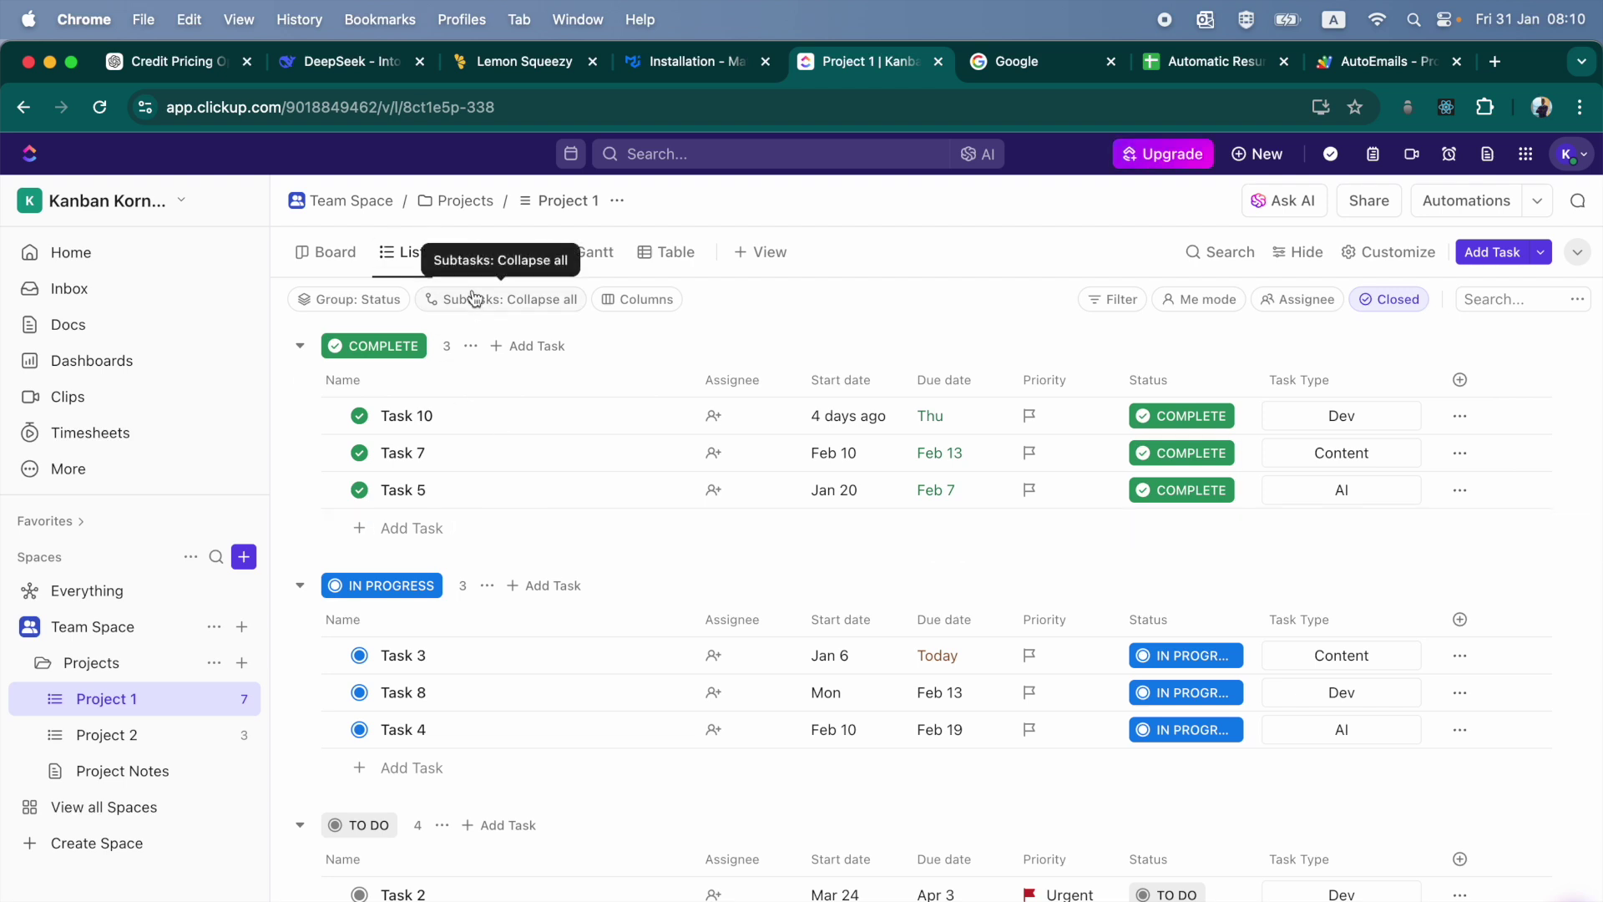
Step: Collapse the Complete, In Progress and To Do groups in Project 1's list
click(299, 346)
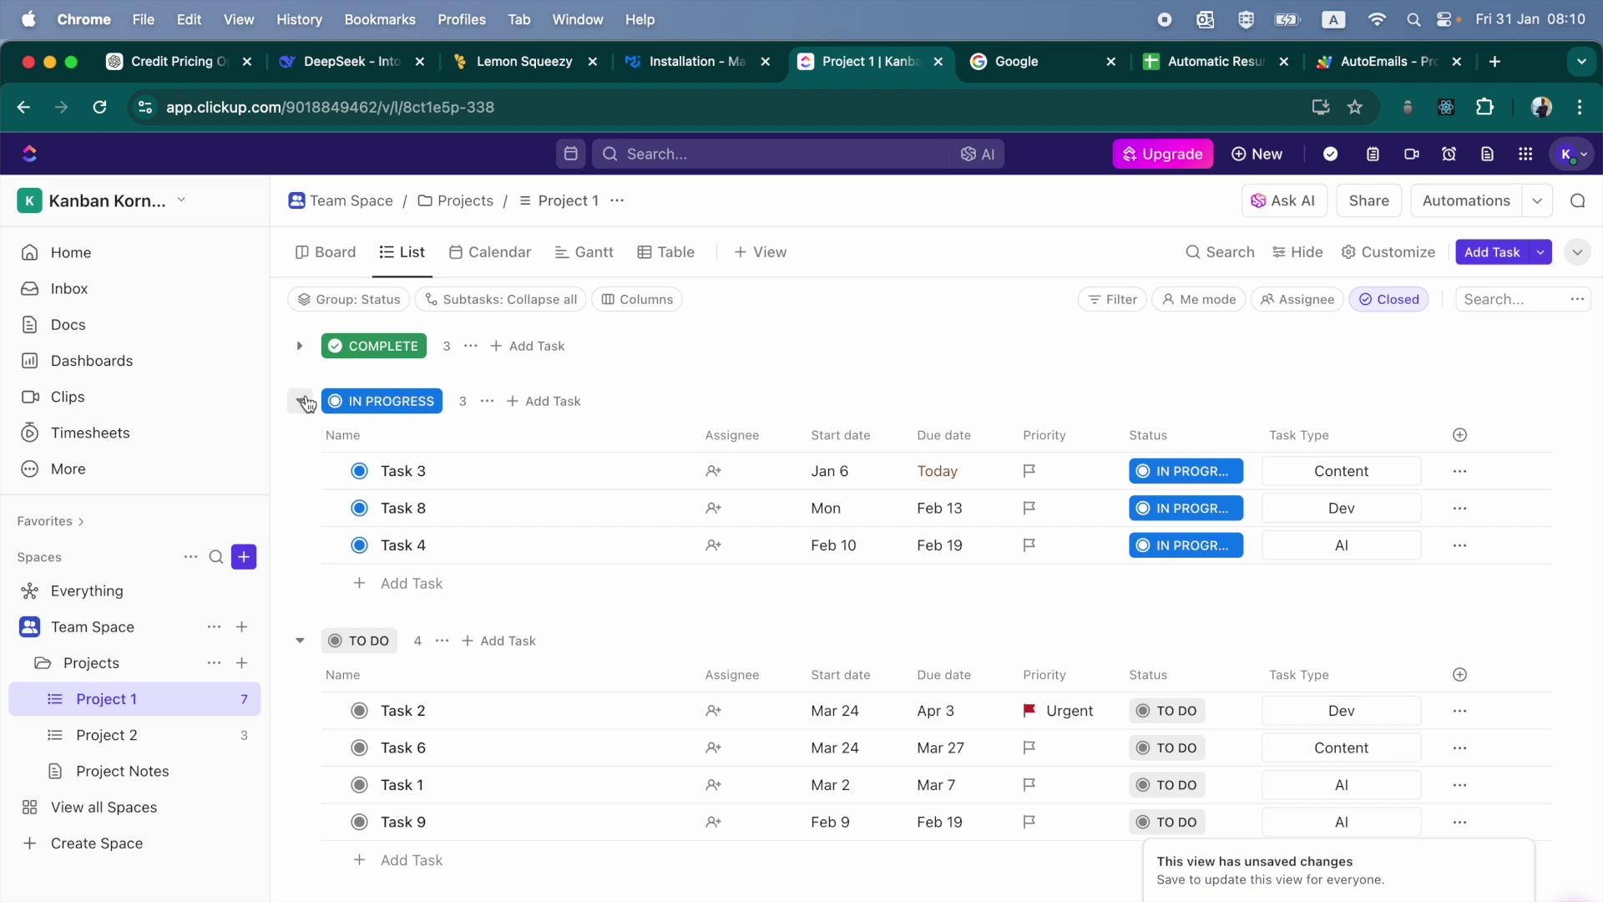
click(300, 401)
click(301, 455)
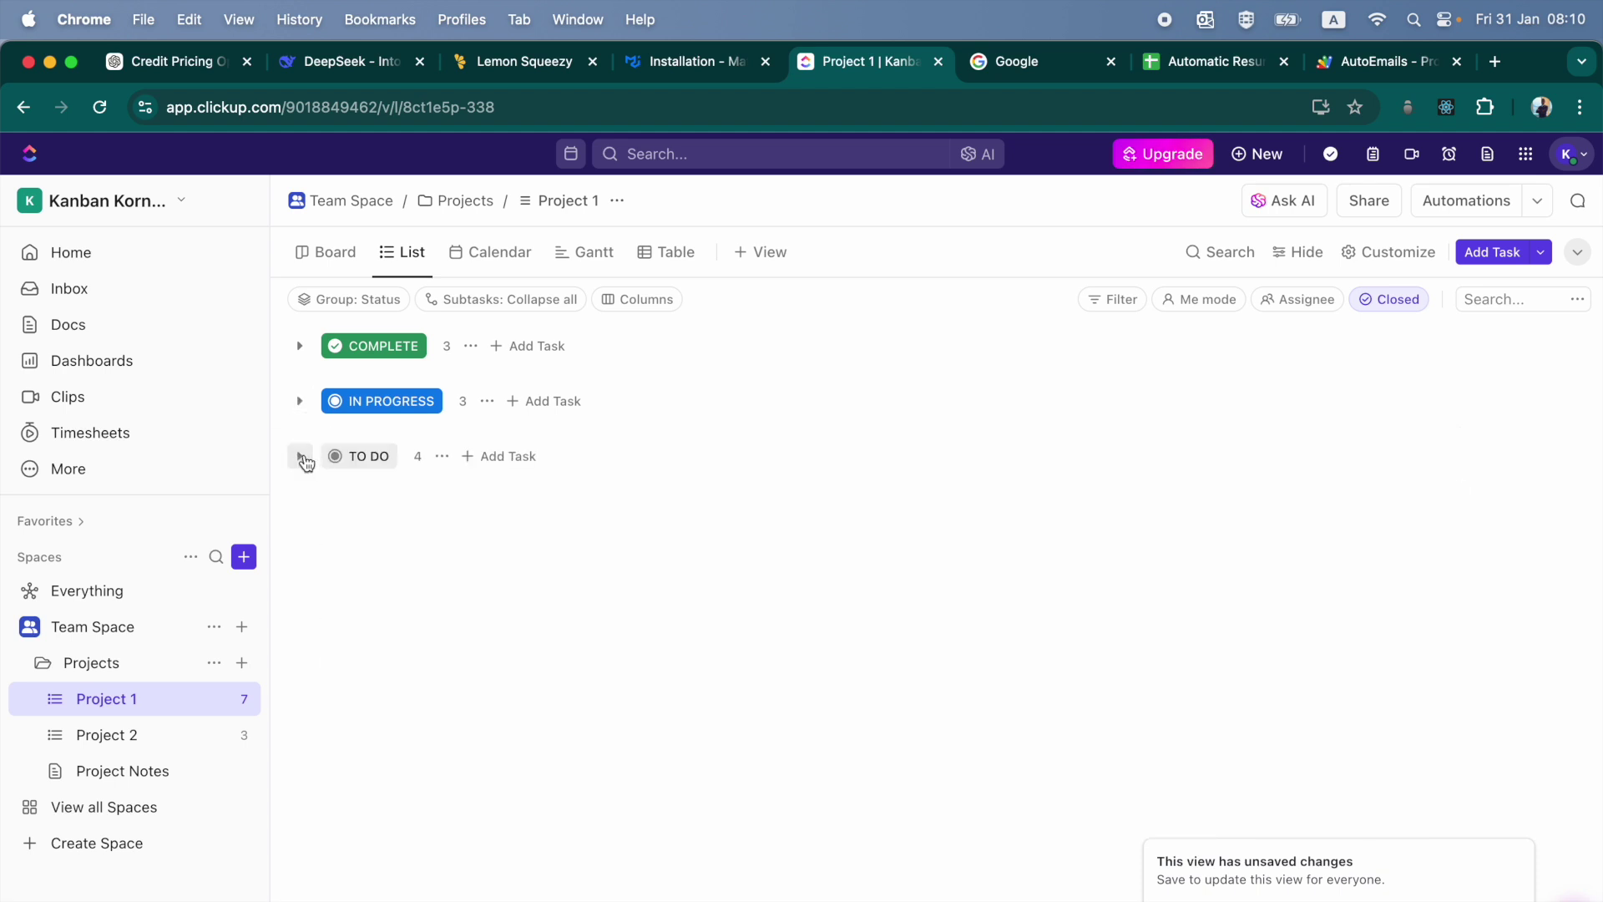
Step: Group Project 1's list by the Task Type custom field in ascending order
click(357, 301)
click(459, 375)
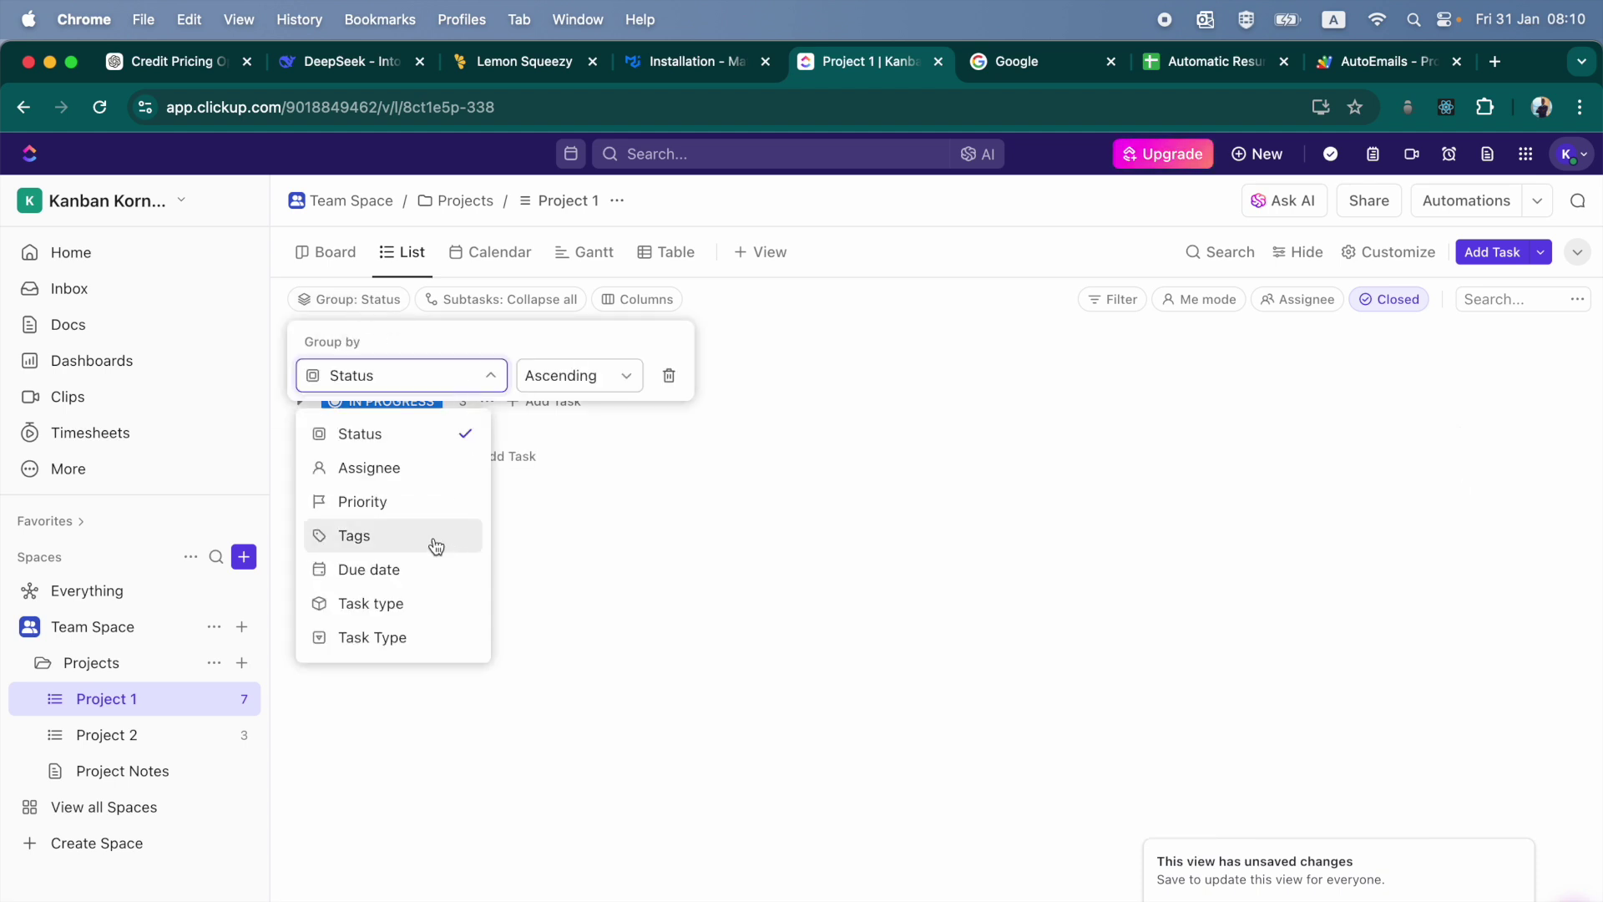
click(442, 640)
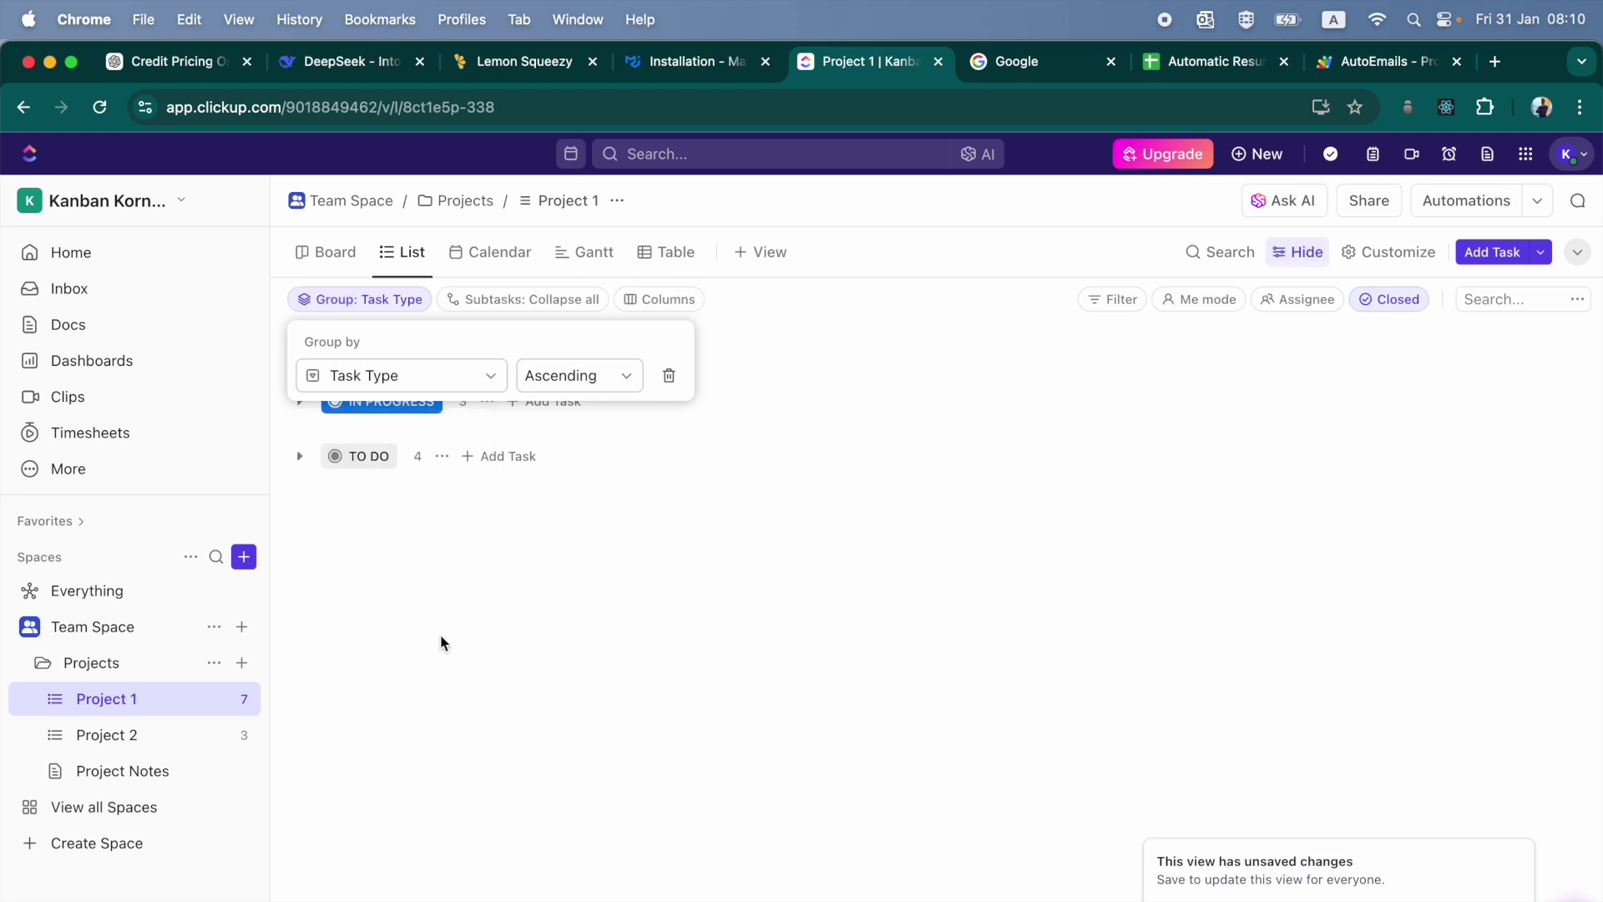
click(822, 339)
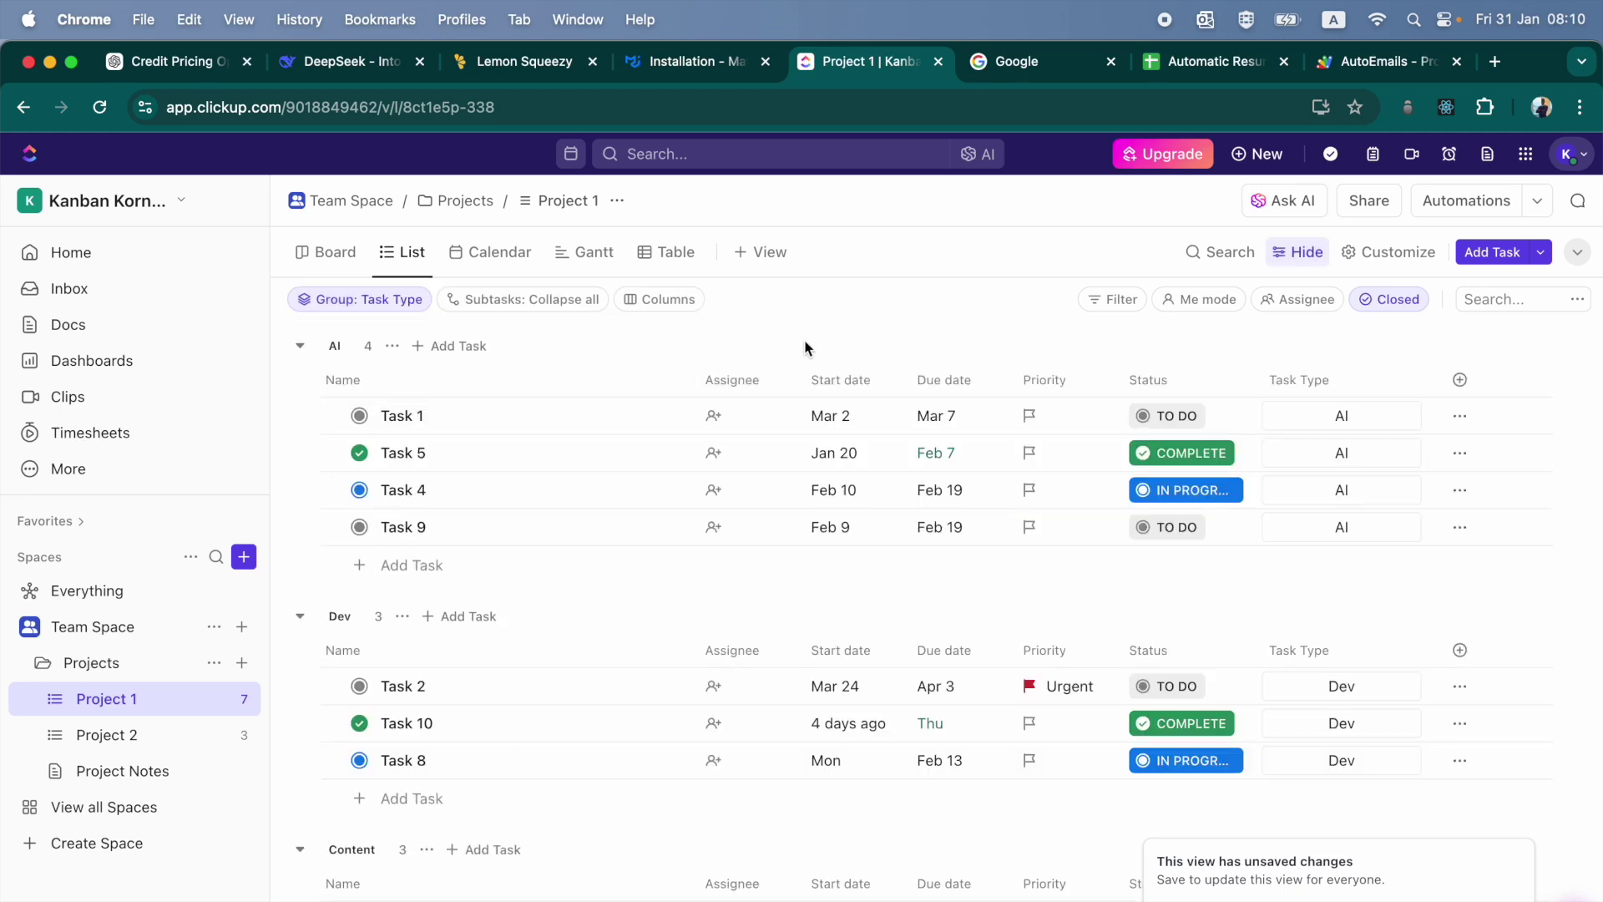
Step: Collapse and re-expand the AI, Dev and Content groups to examine the tasks by type
click(299, 347)
click(301, 396)
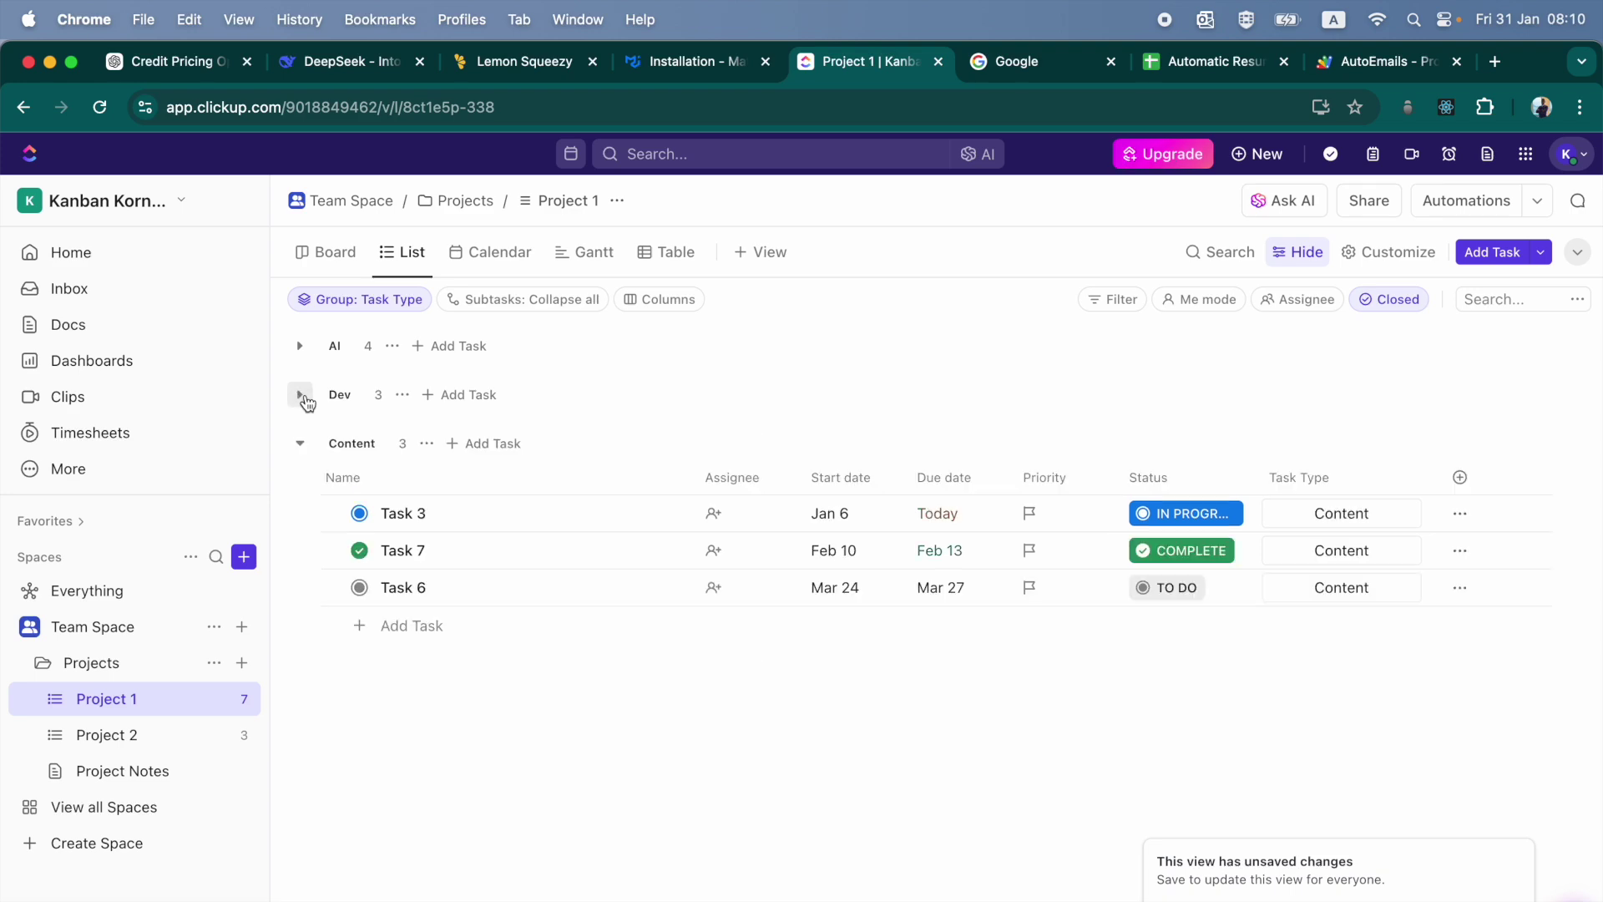
click(304, 447)
click(298, 443)
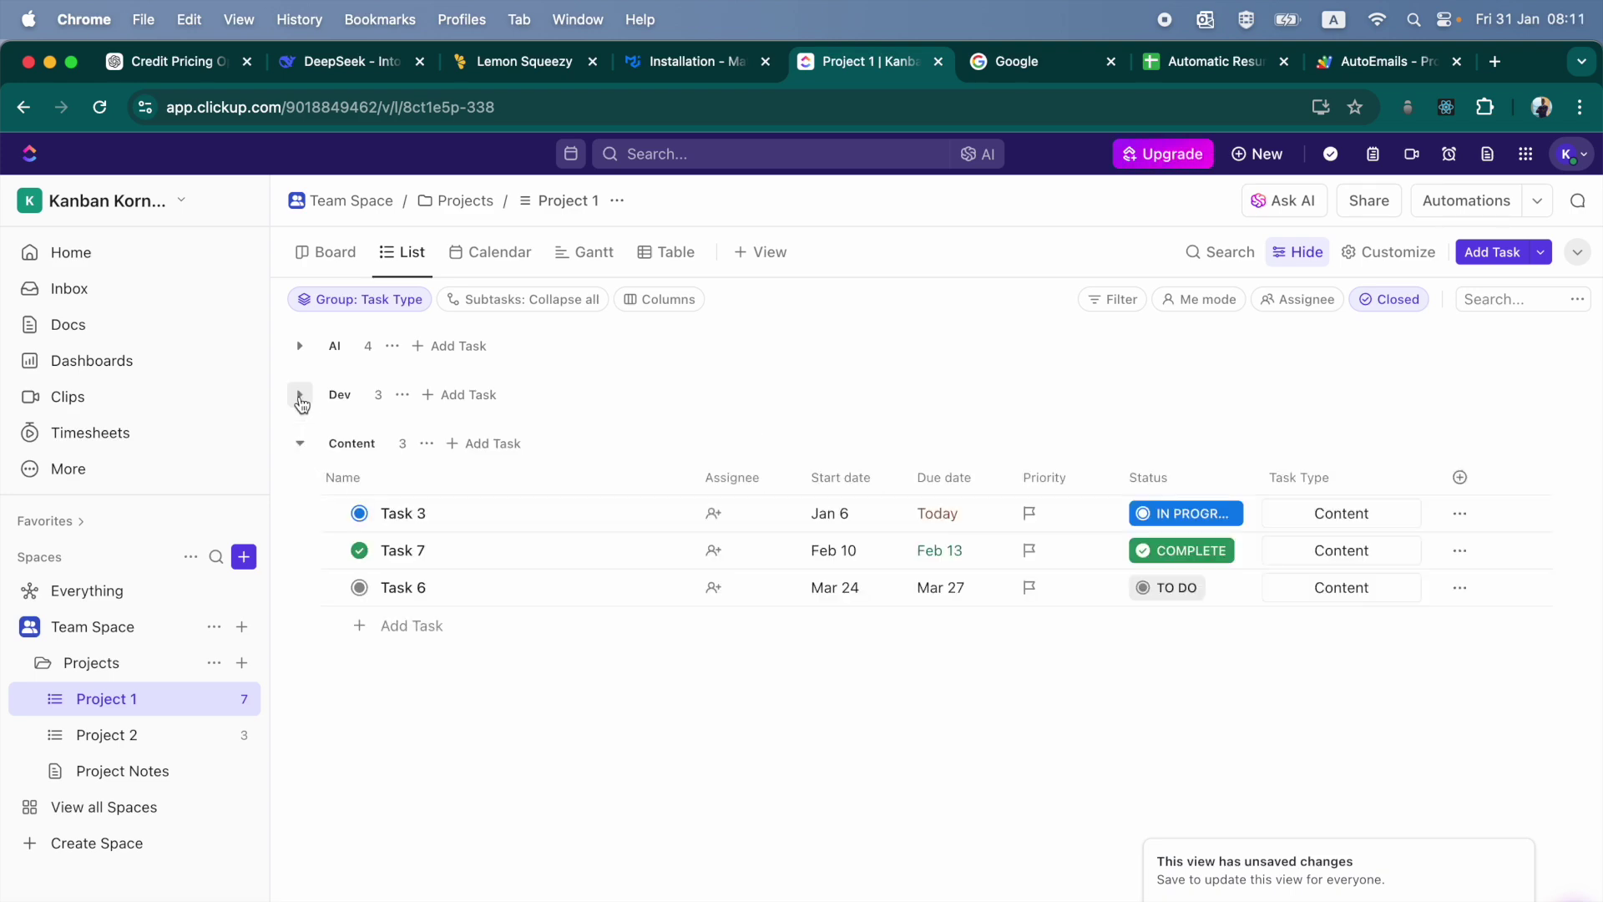
click(299, 394)
click(299, 346)
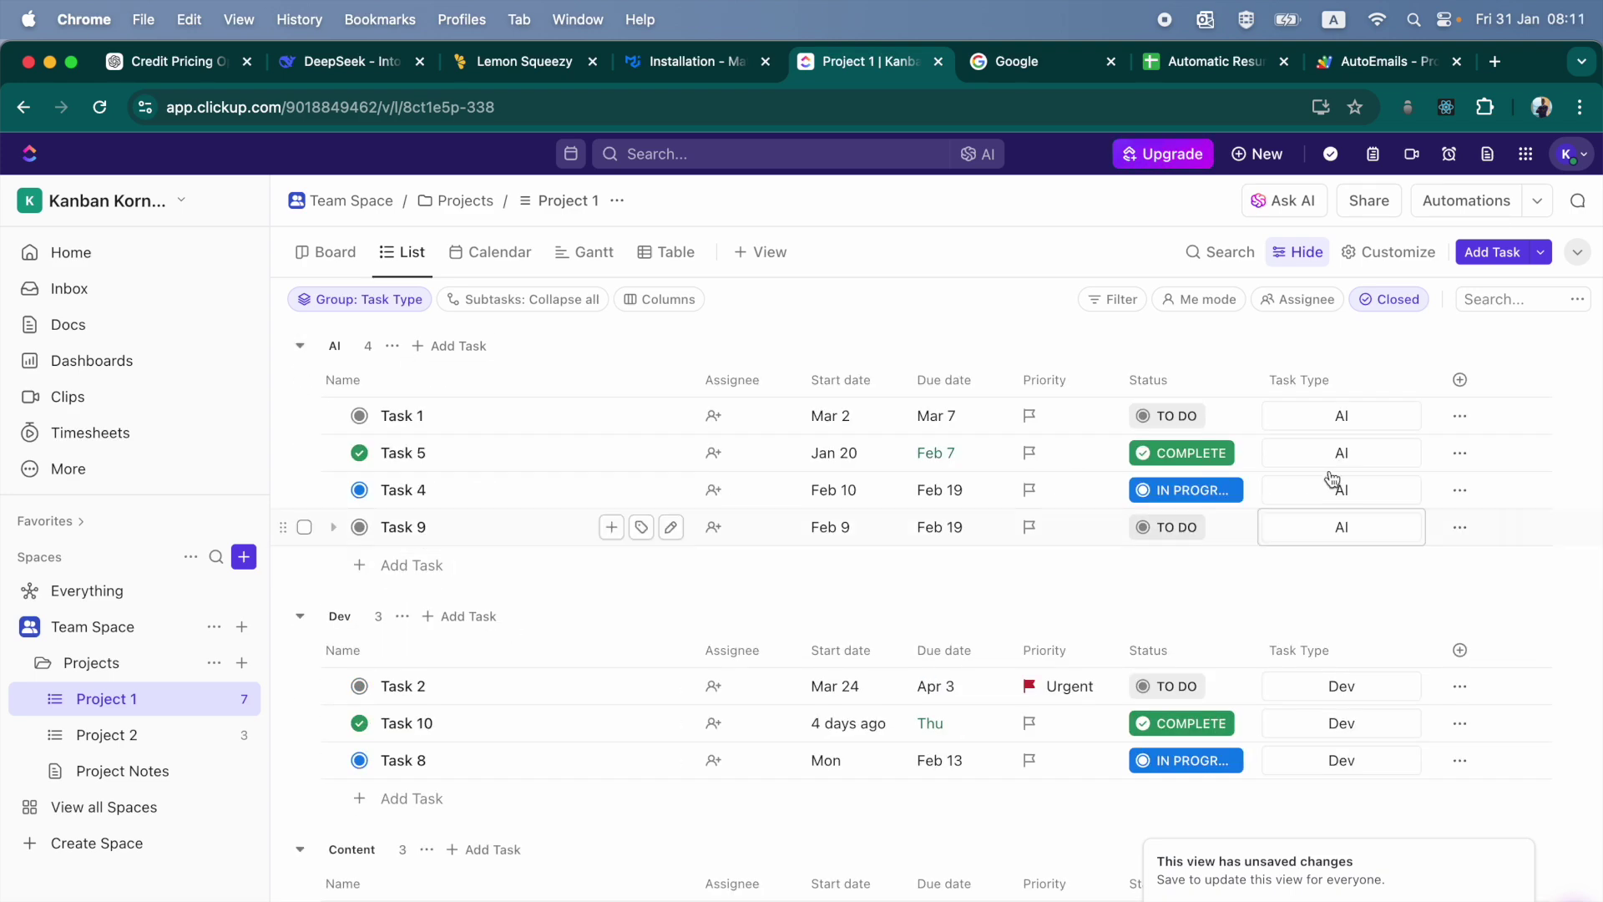
Step: Group Project 1's list by Priority and review the tasks in the resulting groups
click(394, 300)
click(478, 375)
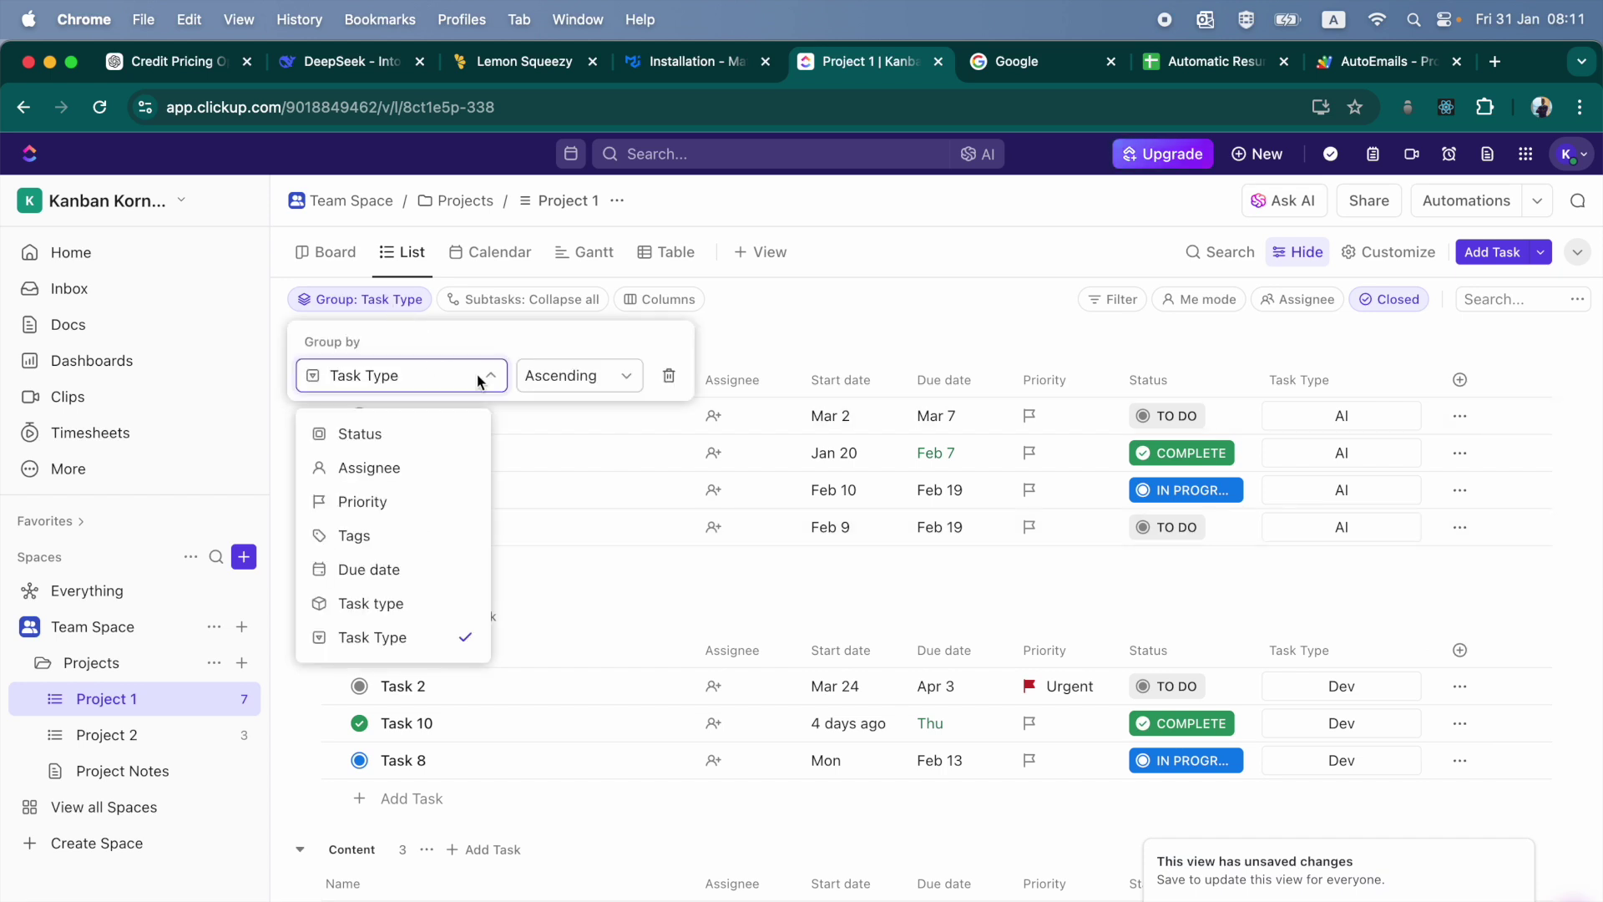
click(419, 508)
click(878, 338)
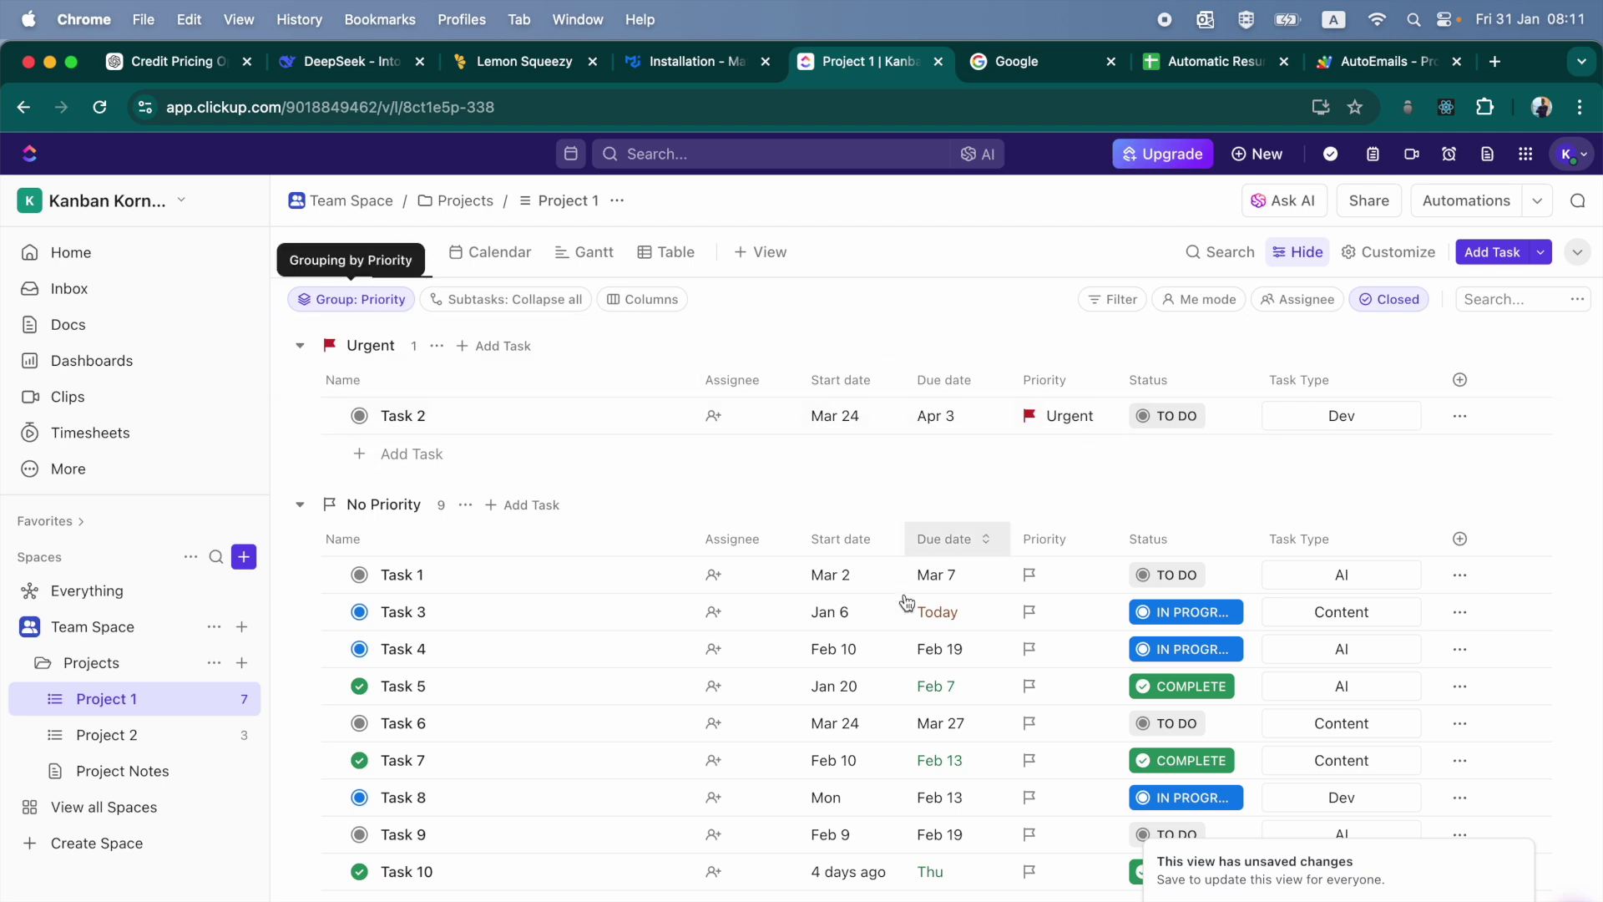
scroll(910, 585, down, 1)
scroll(554, 539, up, 1)
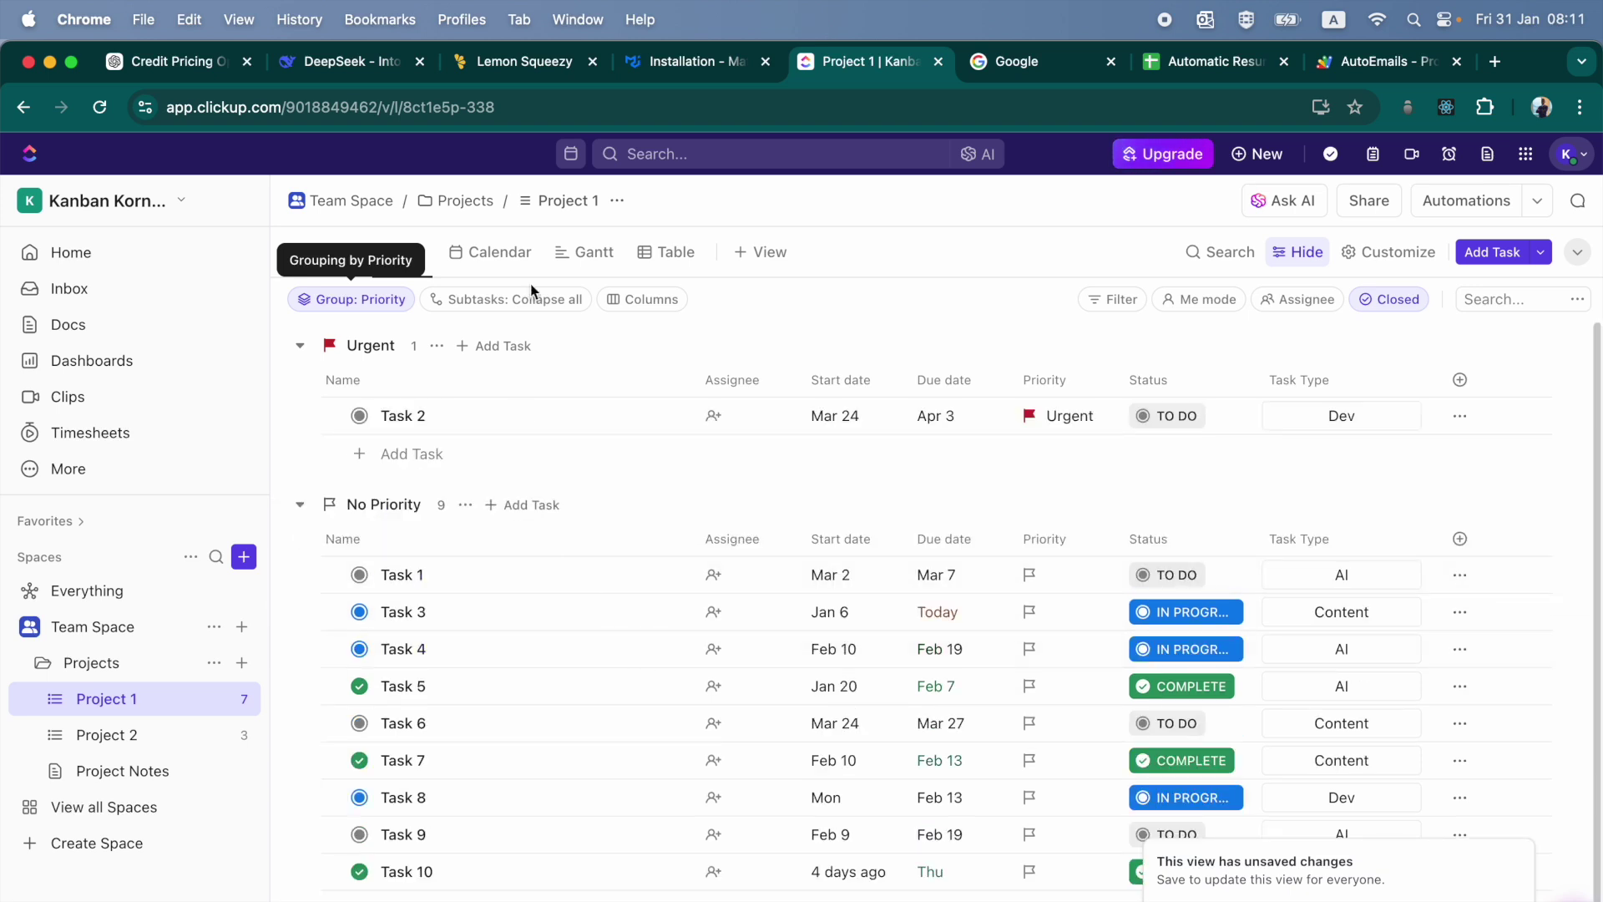
Step: Group Project 1's list by Status and switch the project to the Board view
click(361, 297)
click(414, 391)
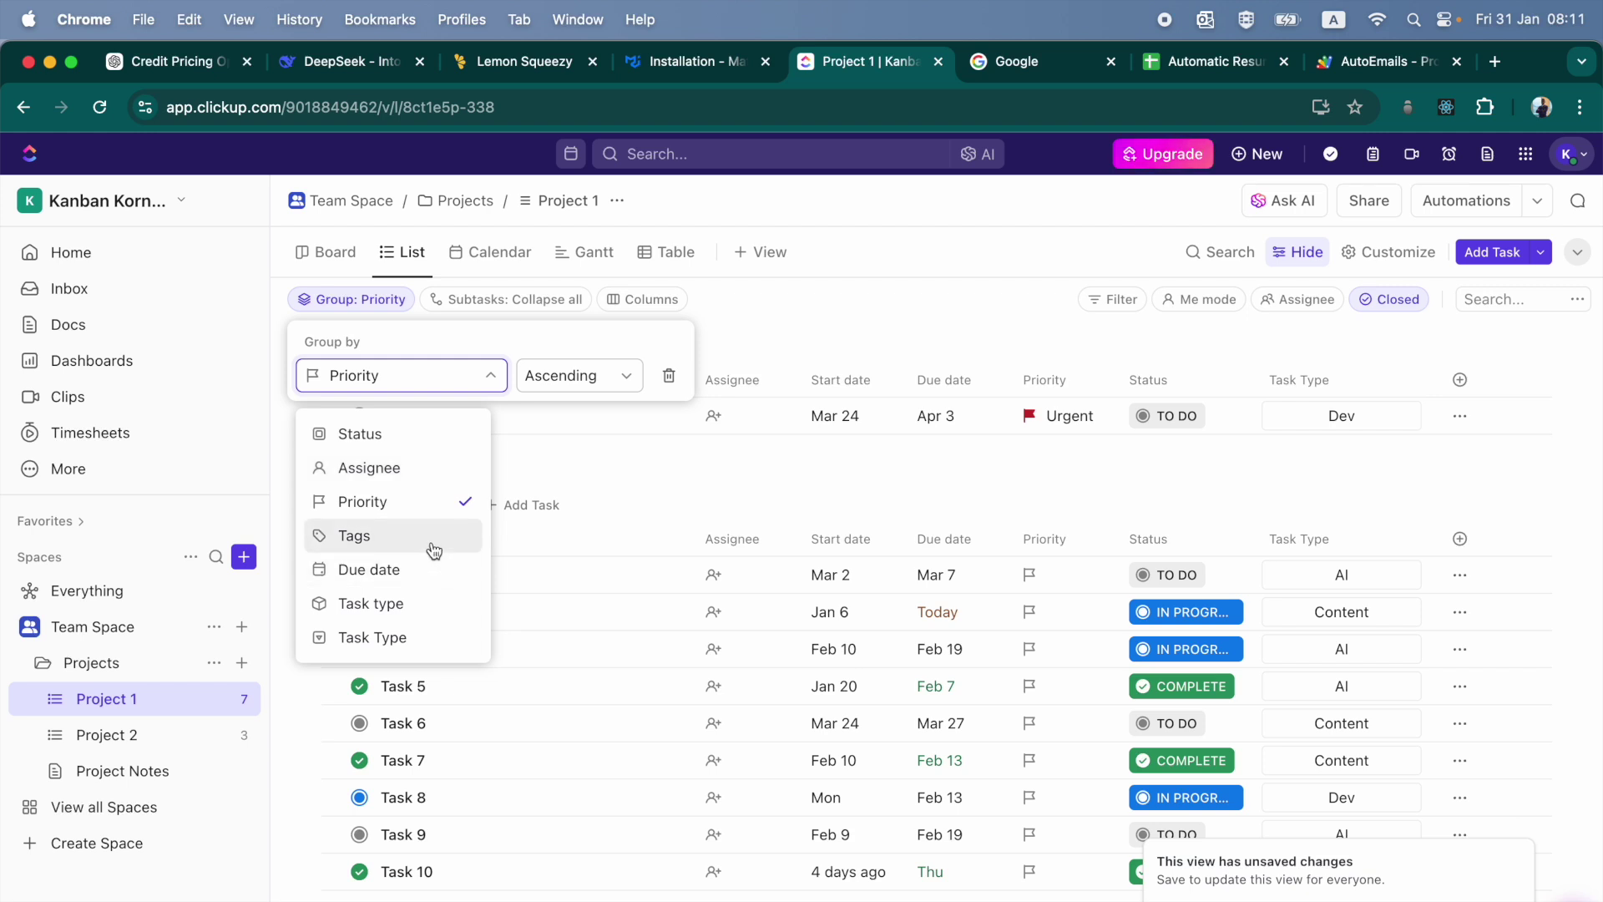
click(434, 436)
click(336, 257)
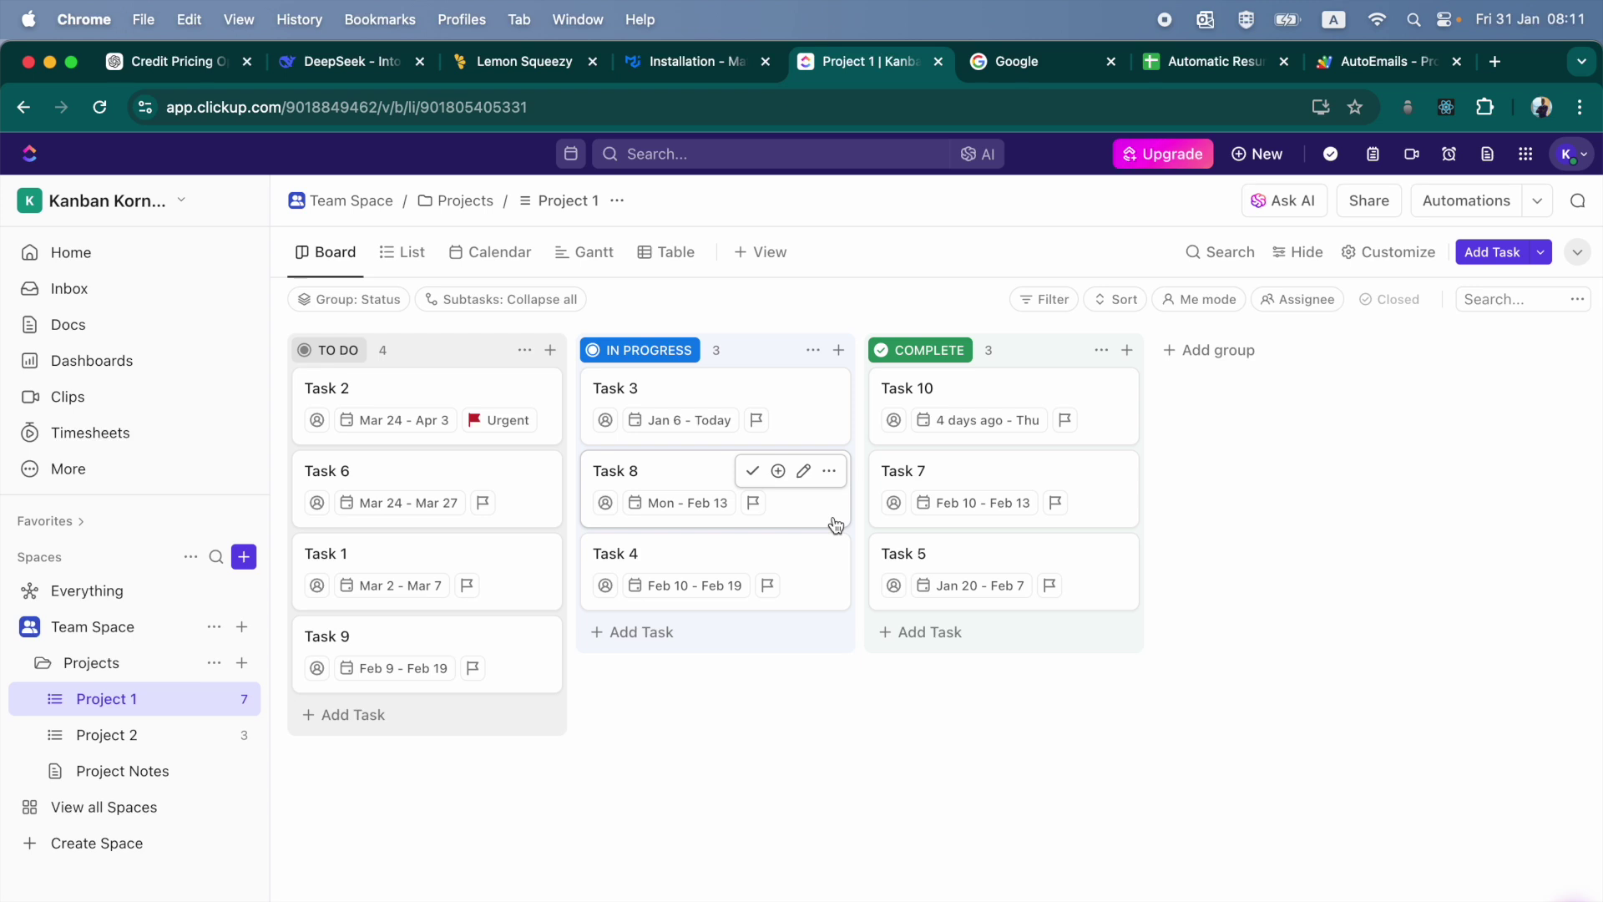
Step: Group Project 1's board by the Task Type custom field in ascending order
click(390, 303)
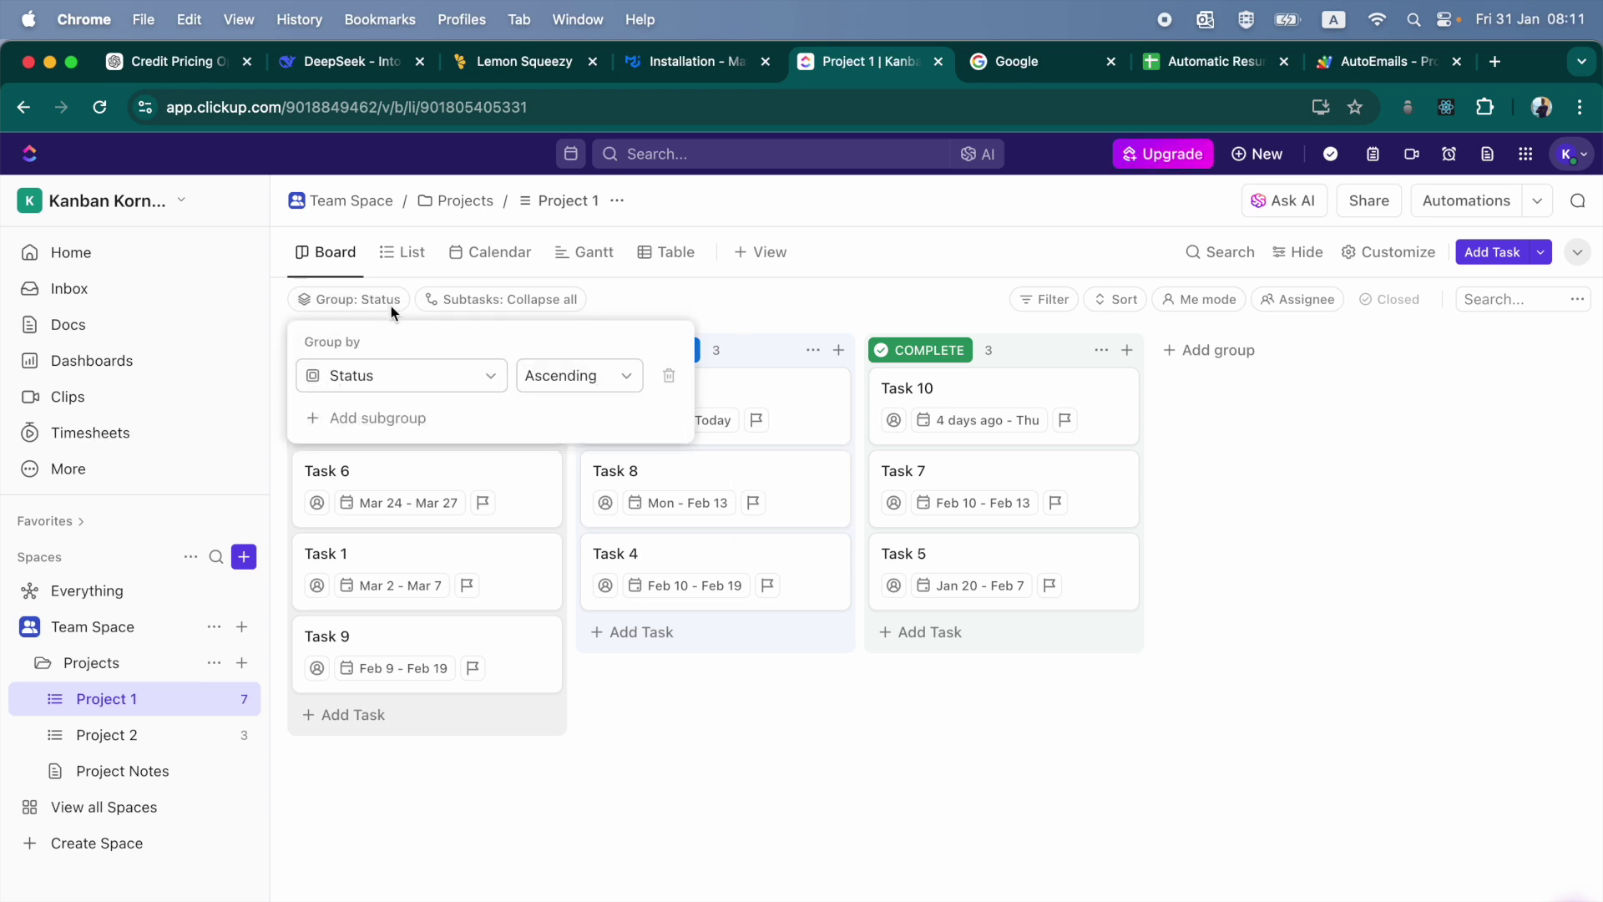
click(457, 385)
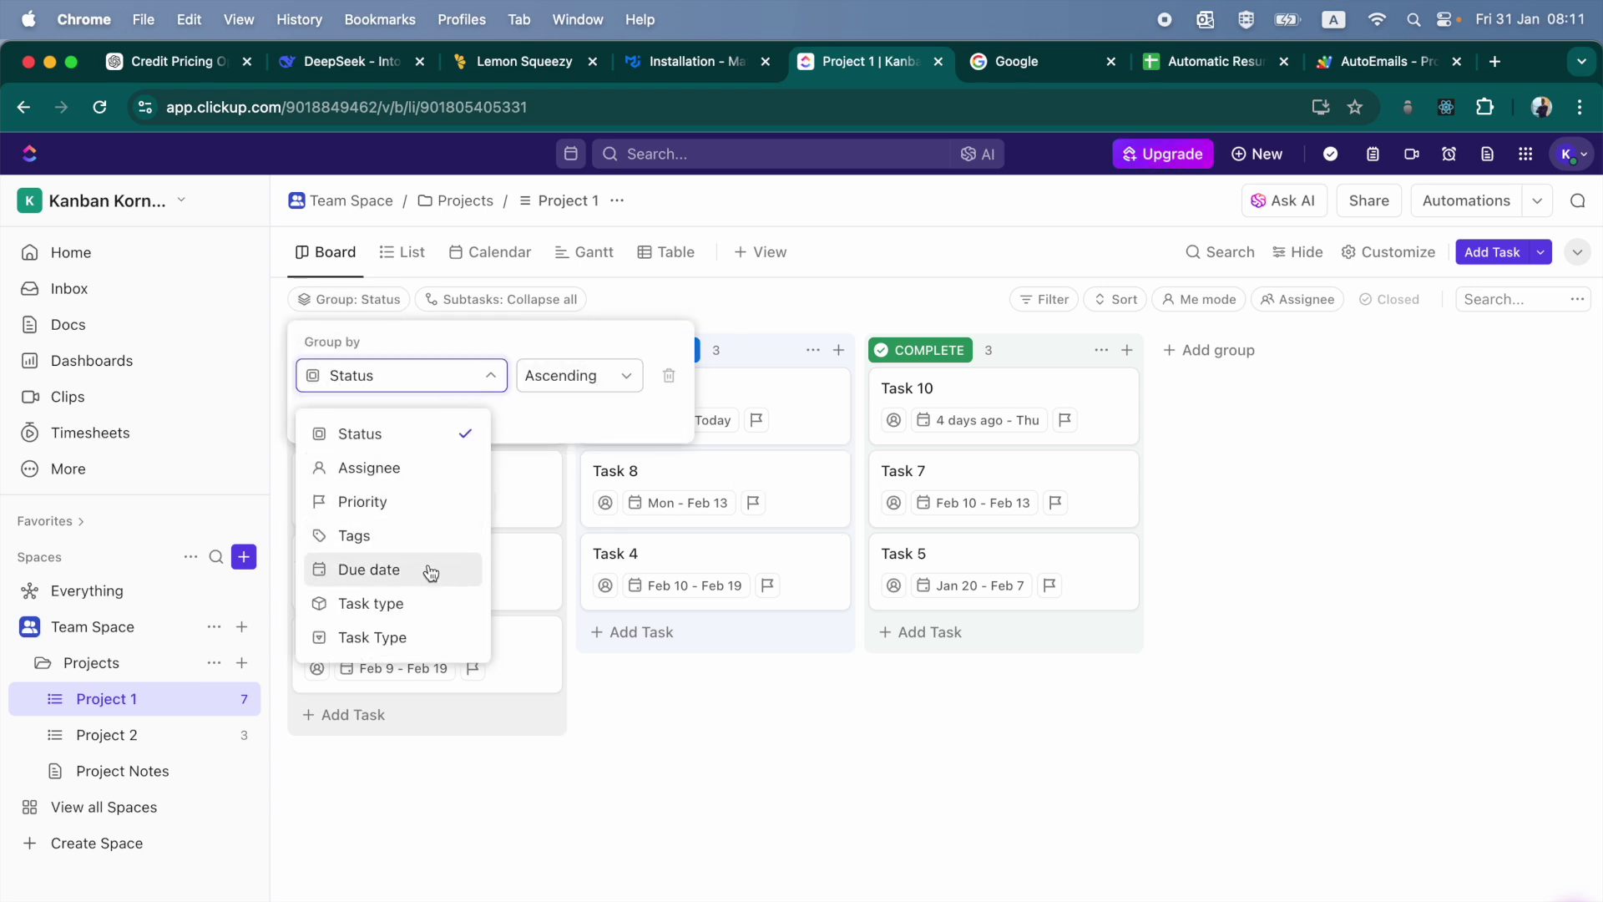
click(410, 637)
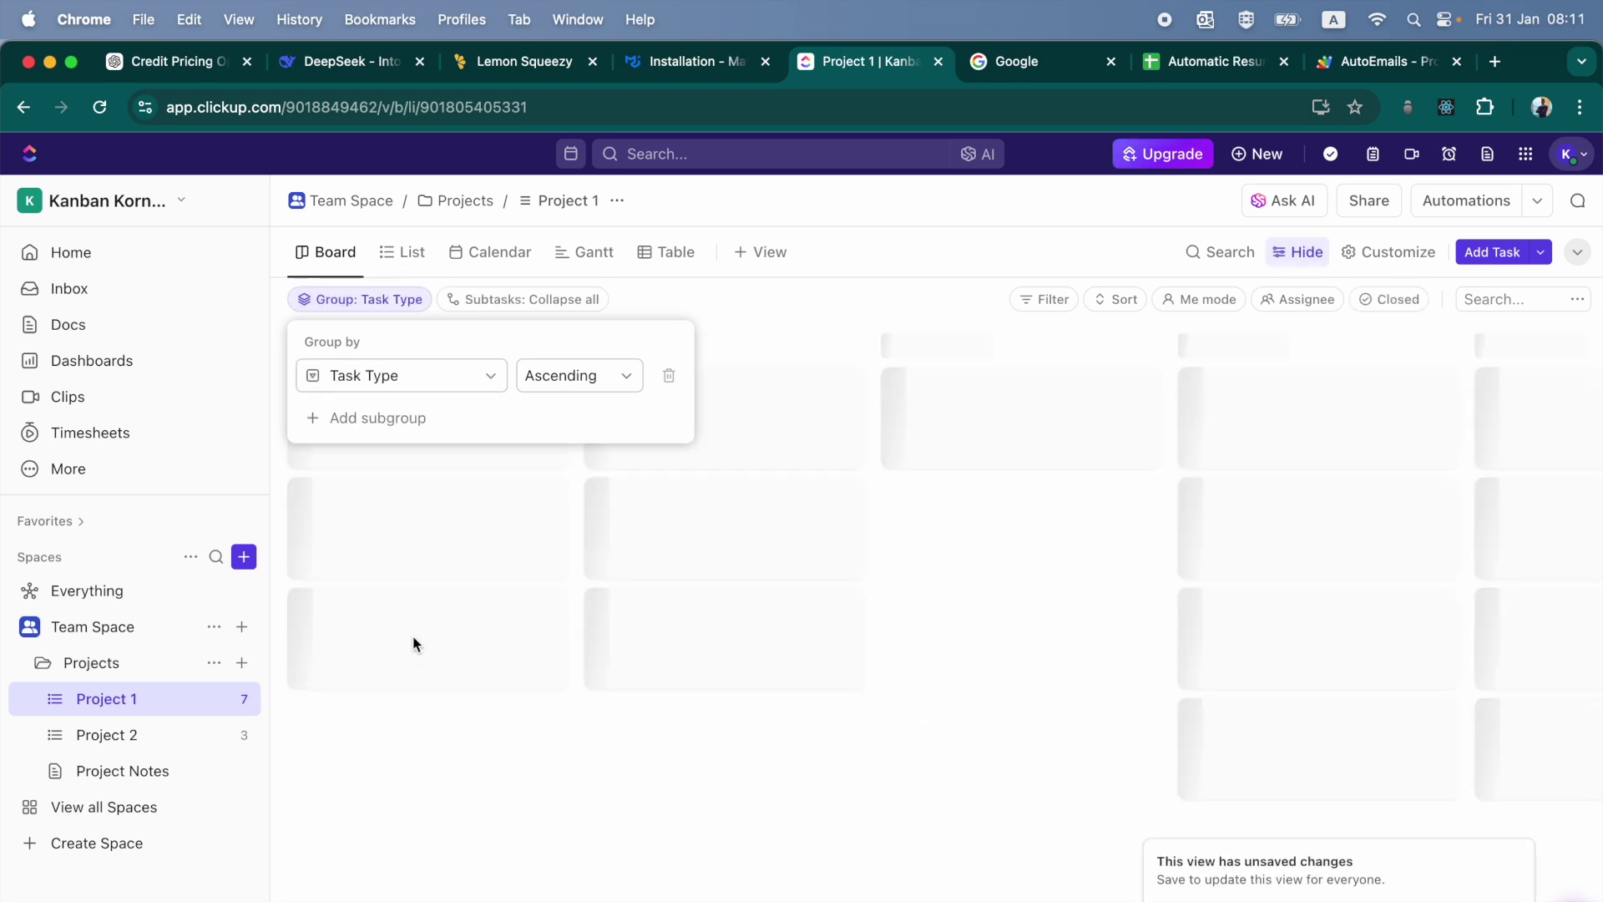
click(862, 621)
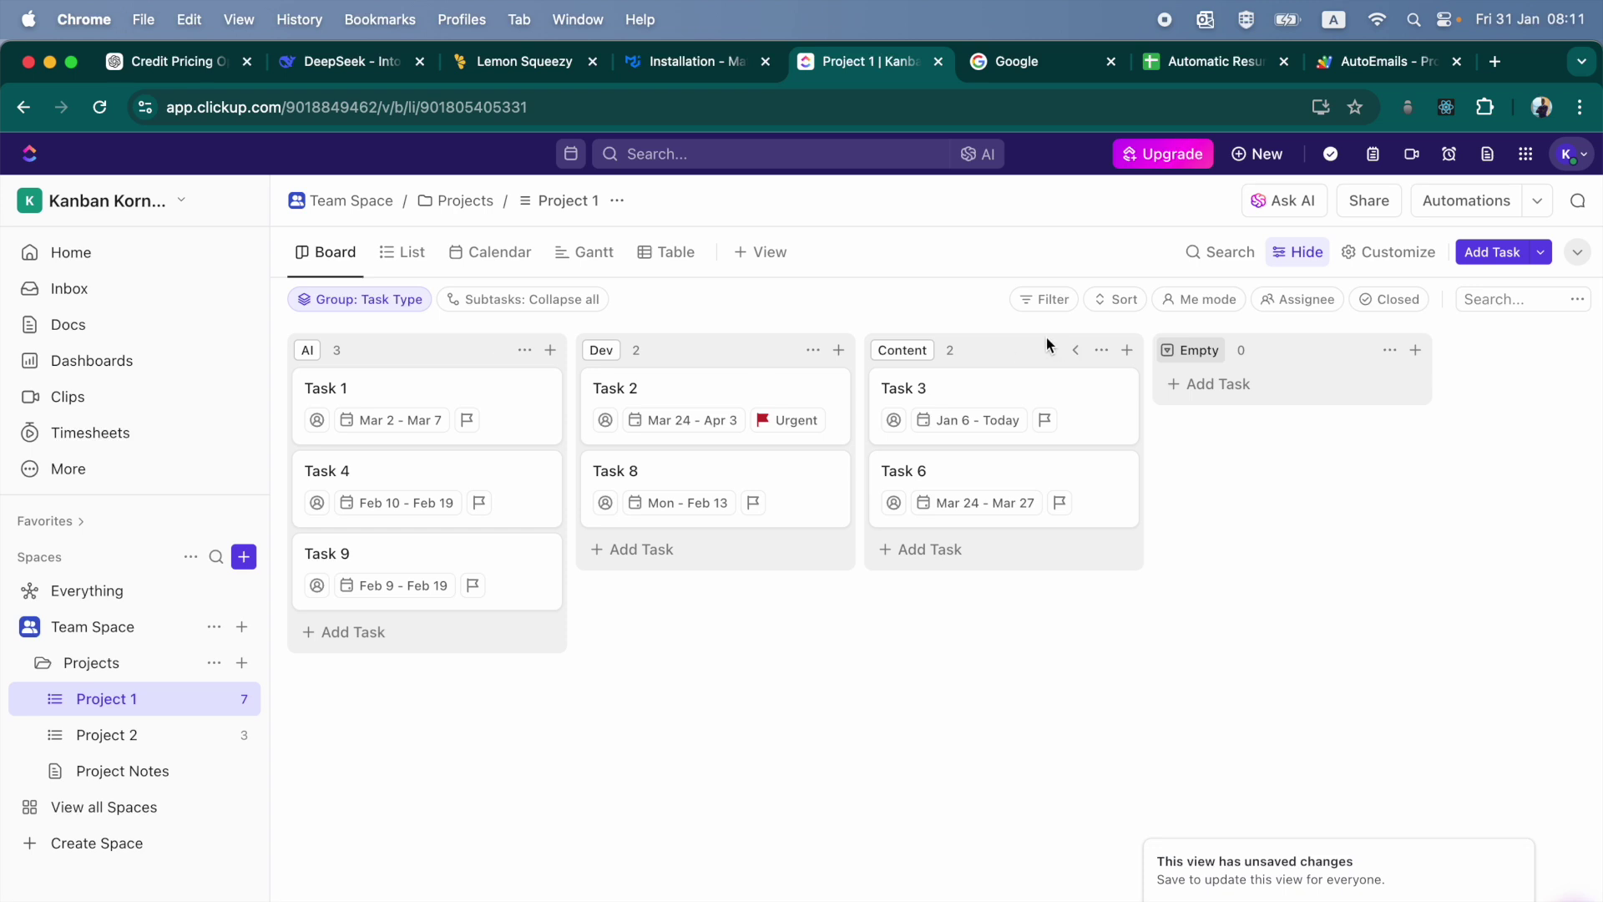
Step: Look at the filter settings for Project 1's board and close them without adding a filter
click(1043, 298)
click(910, 397)
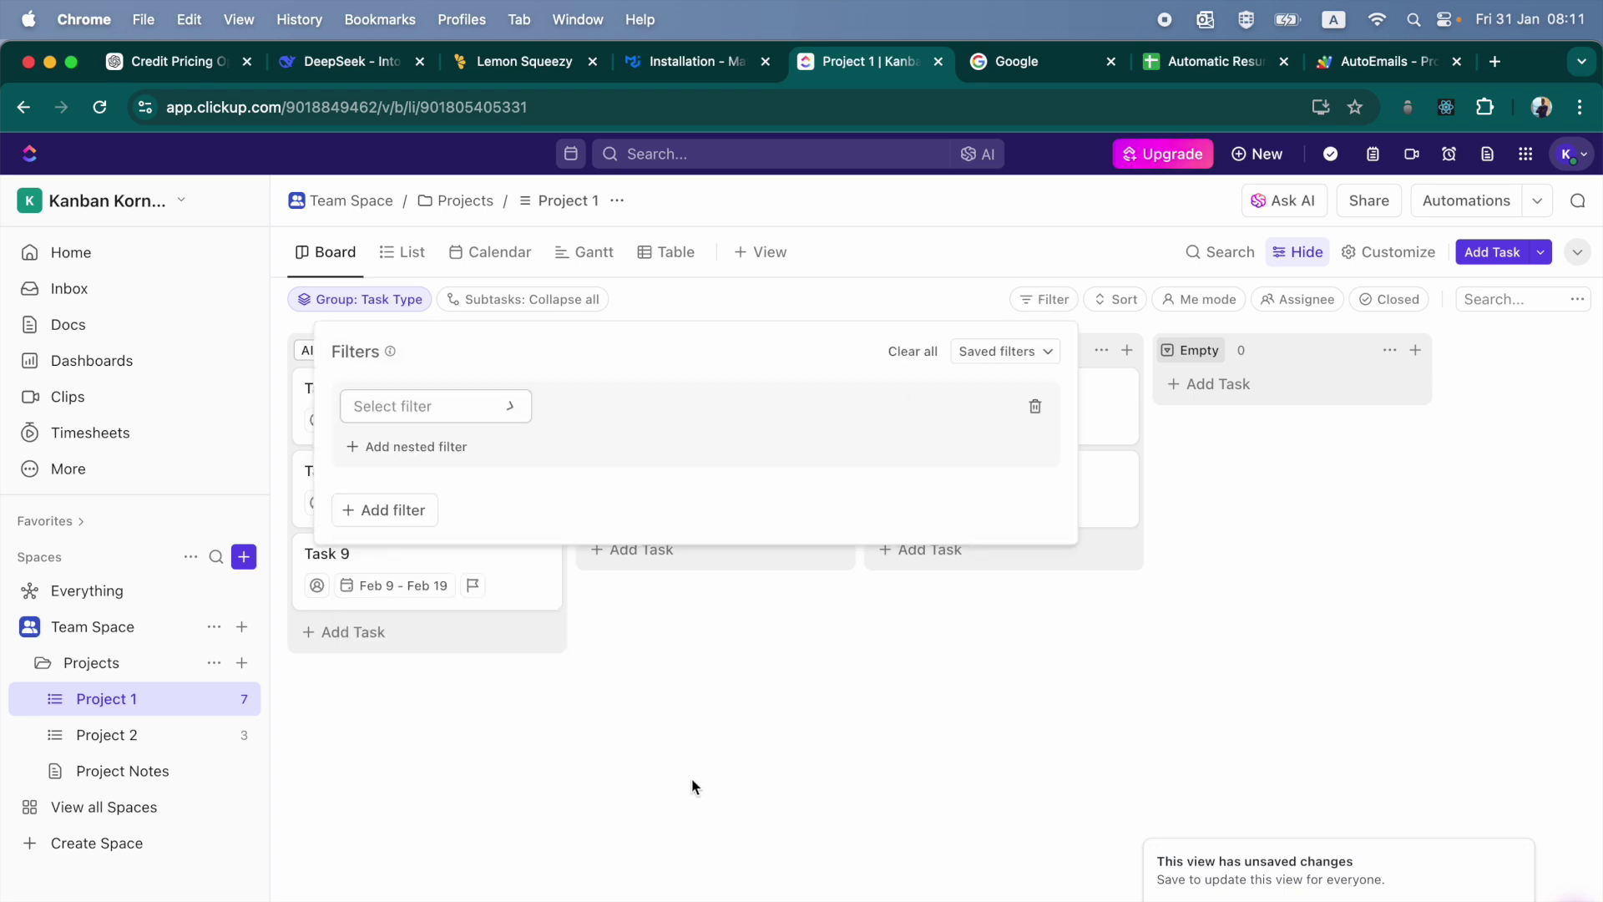
click(843, 743)
Step: Go through the List view to Project 1's Calendar view and examine the January 2025 schedule
click(404, 251)
click(476, 253)
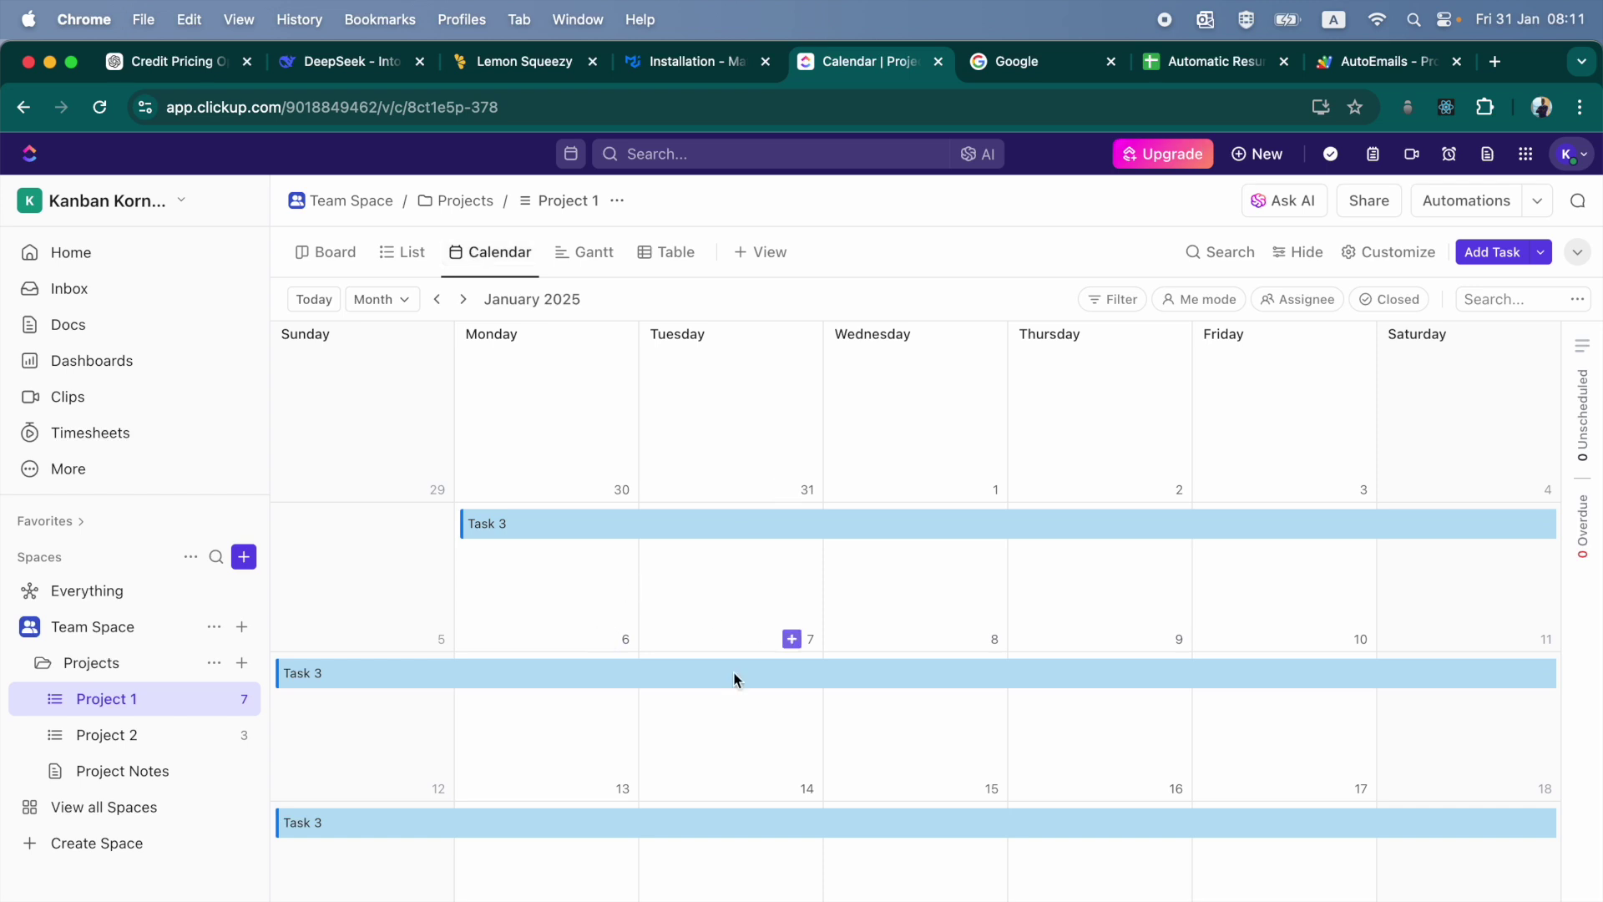
scroll(740, 686, down, 3)
scroll(745, 697, up, 3)
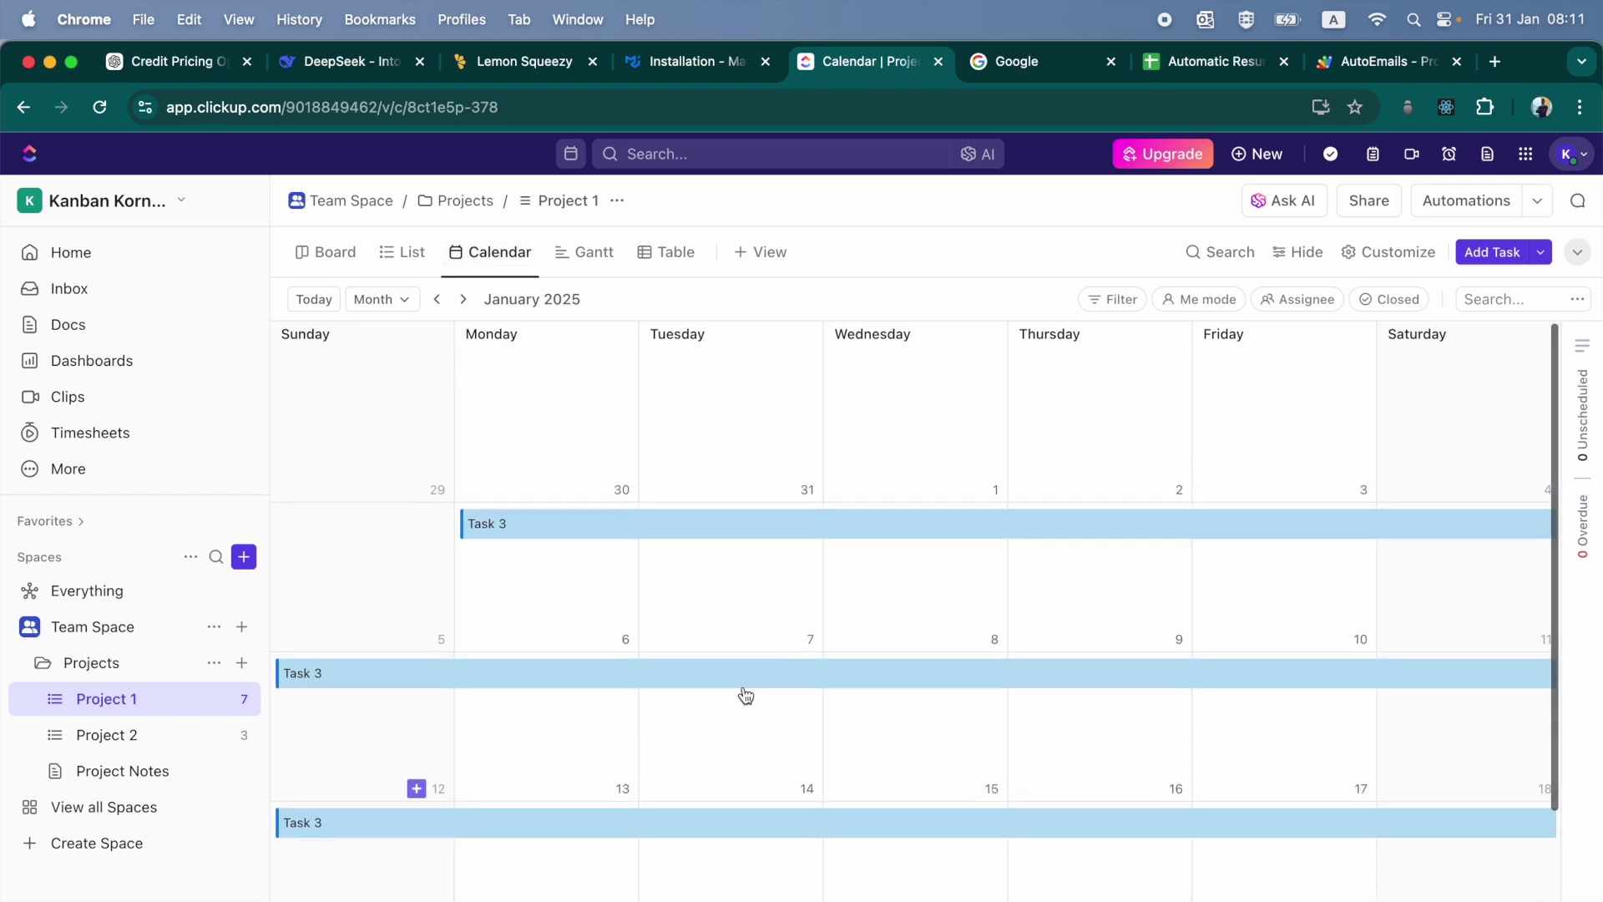
Step: Alternate between Project 1's Gantt and Calendar views to compare them, finishing in the Calendar
click(585, 251)
click(480, 252)
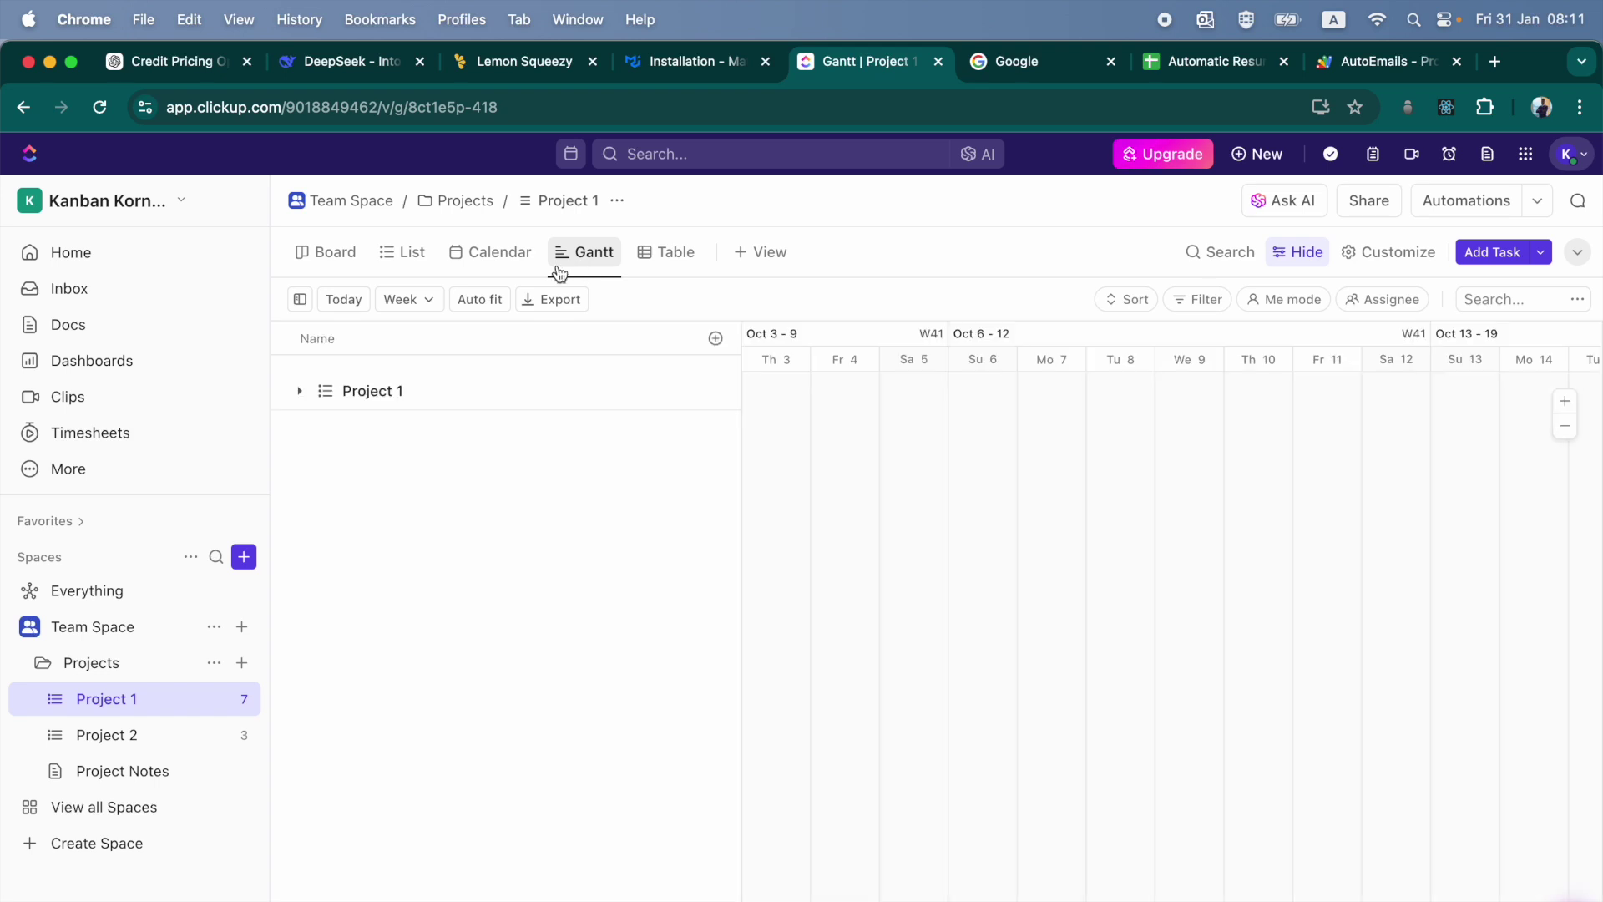
click(503, 266)
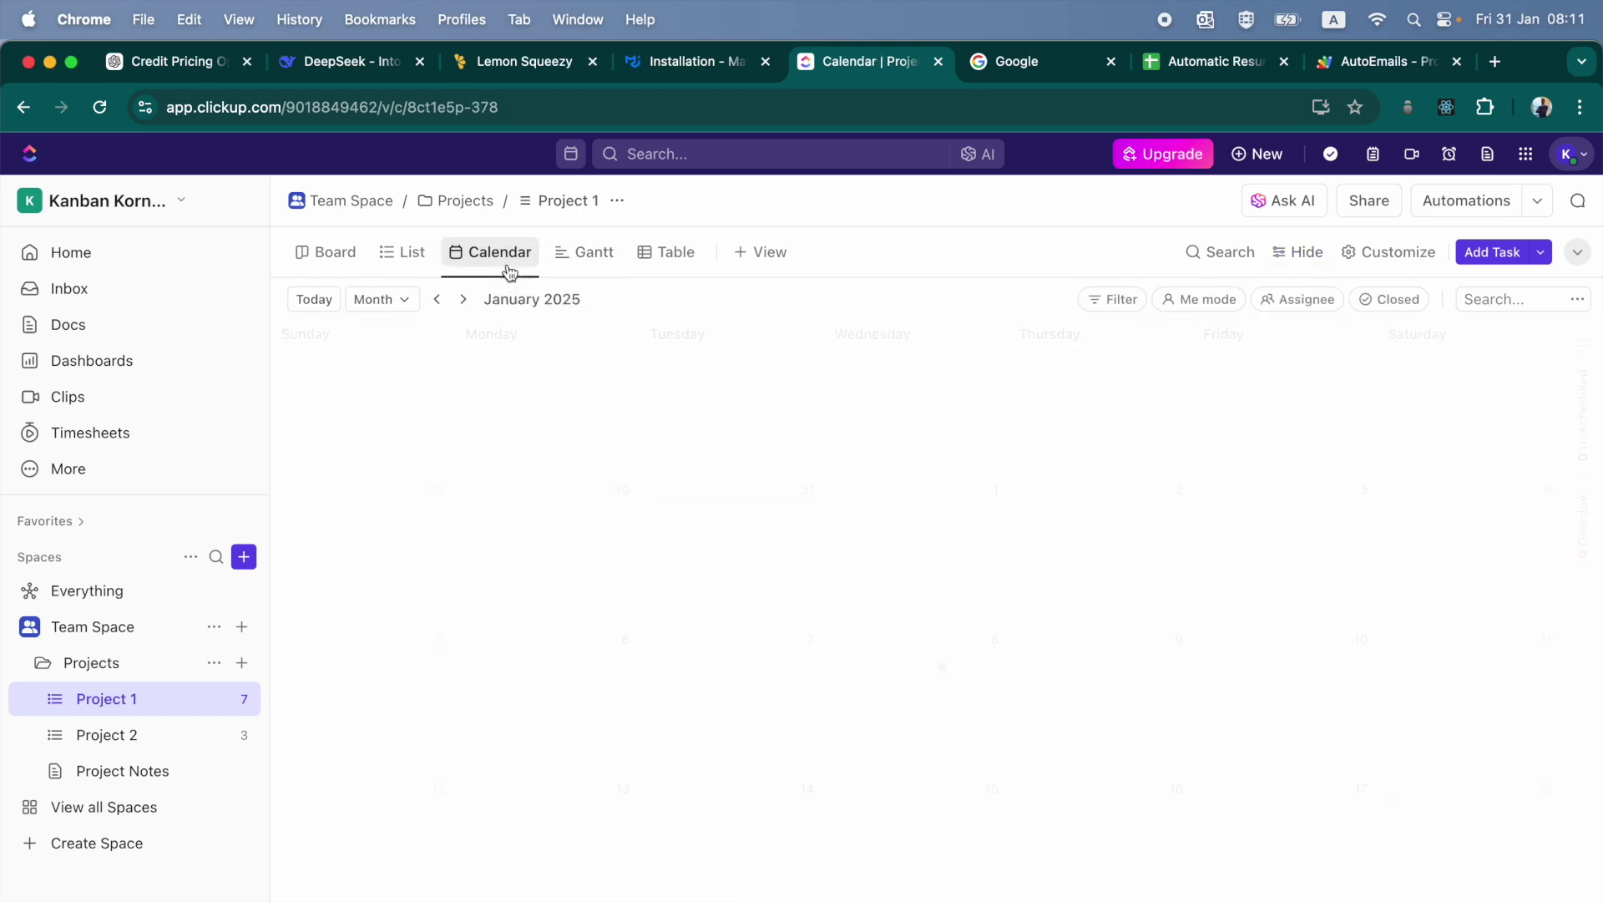
click(583, 261)
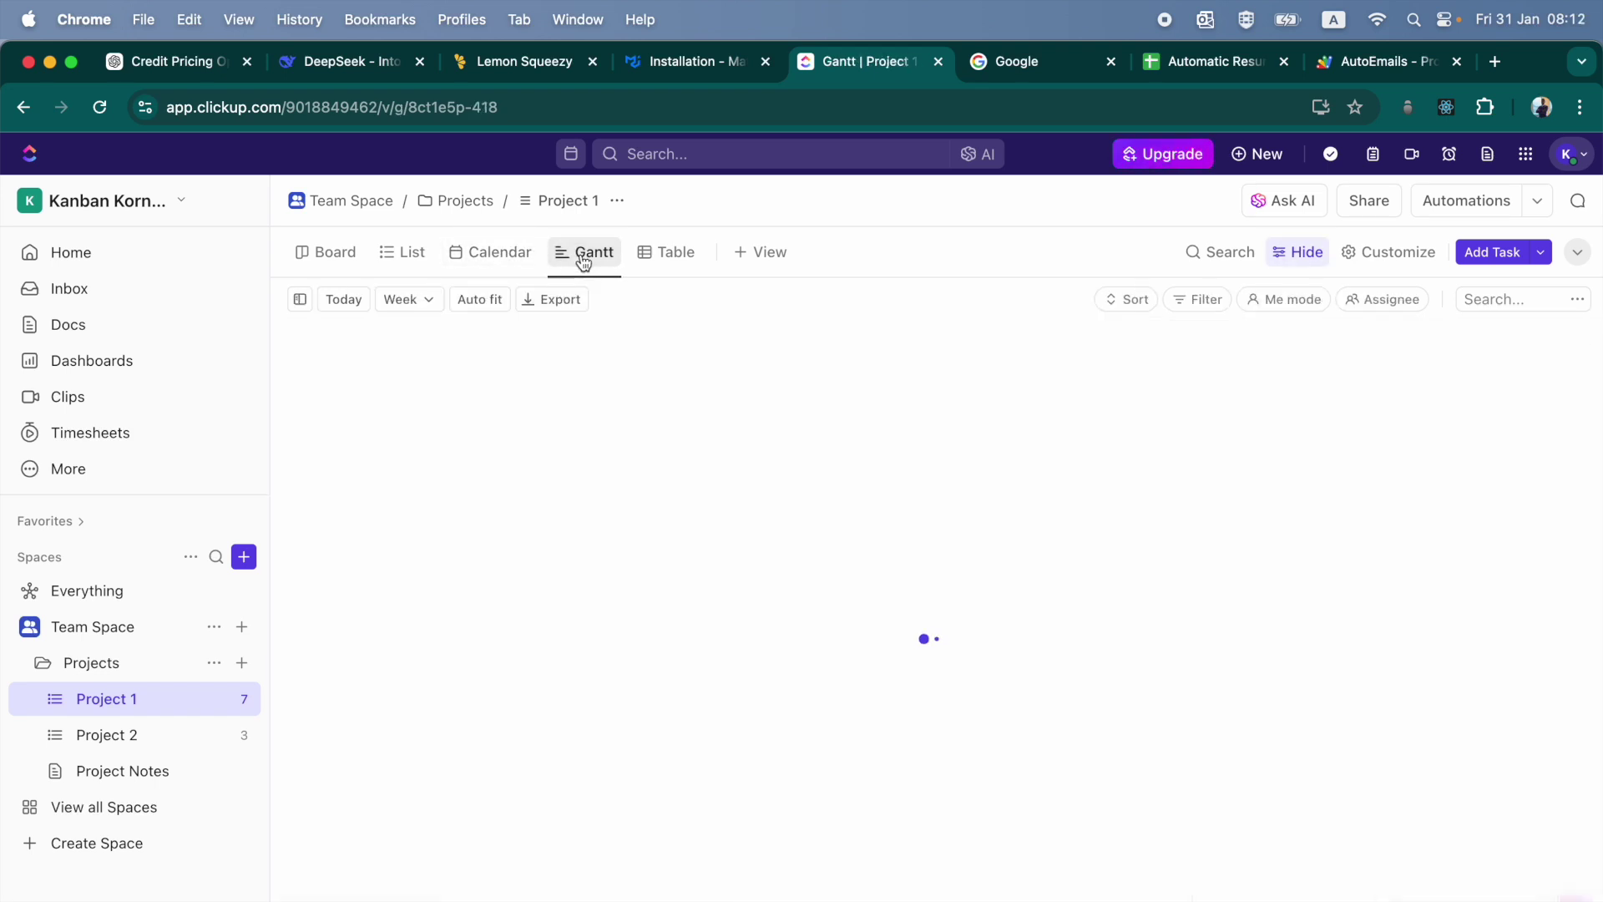
click(511, 259)
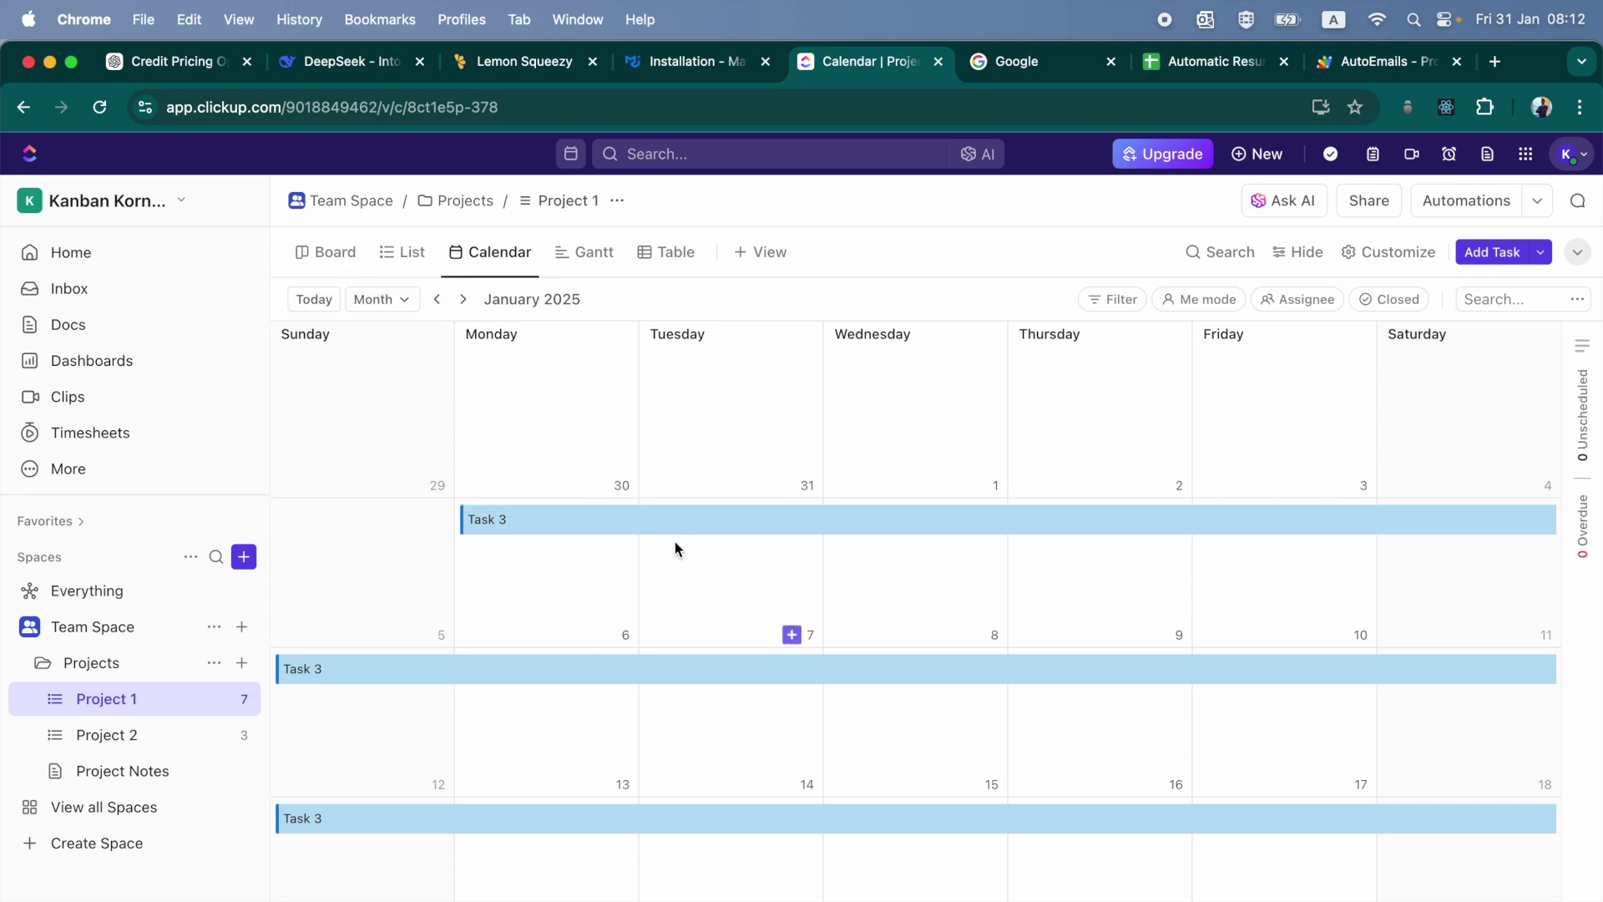
Step: Show the calendar by Week, return it to Month, and look through the January 2025 tasks
click(402, 304)
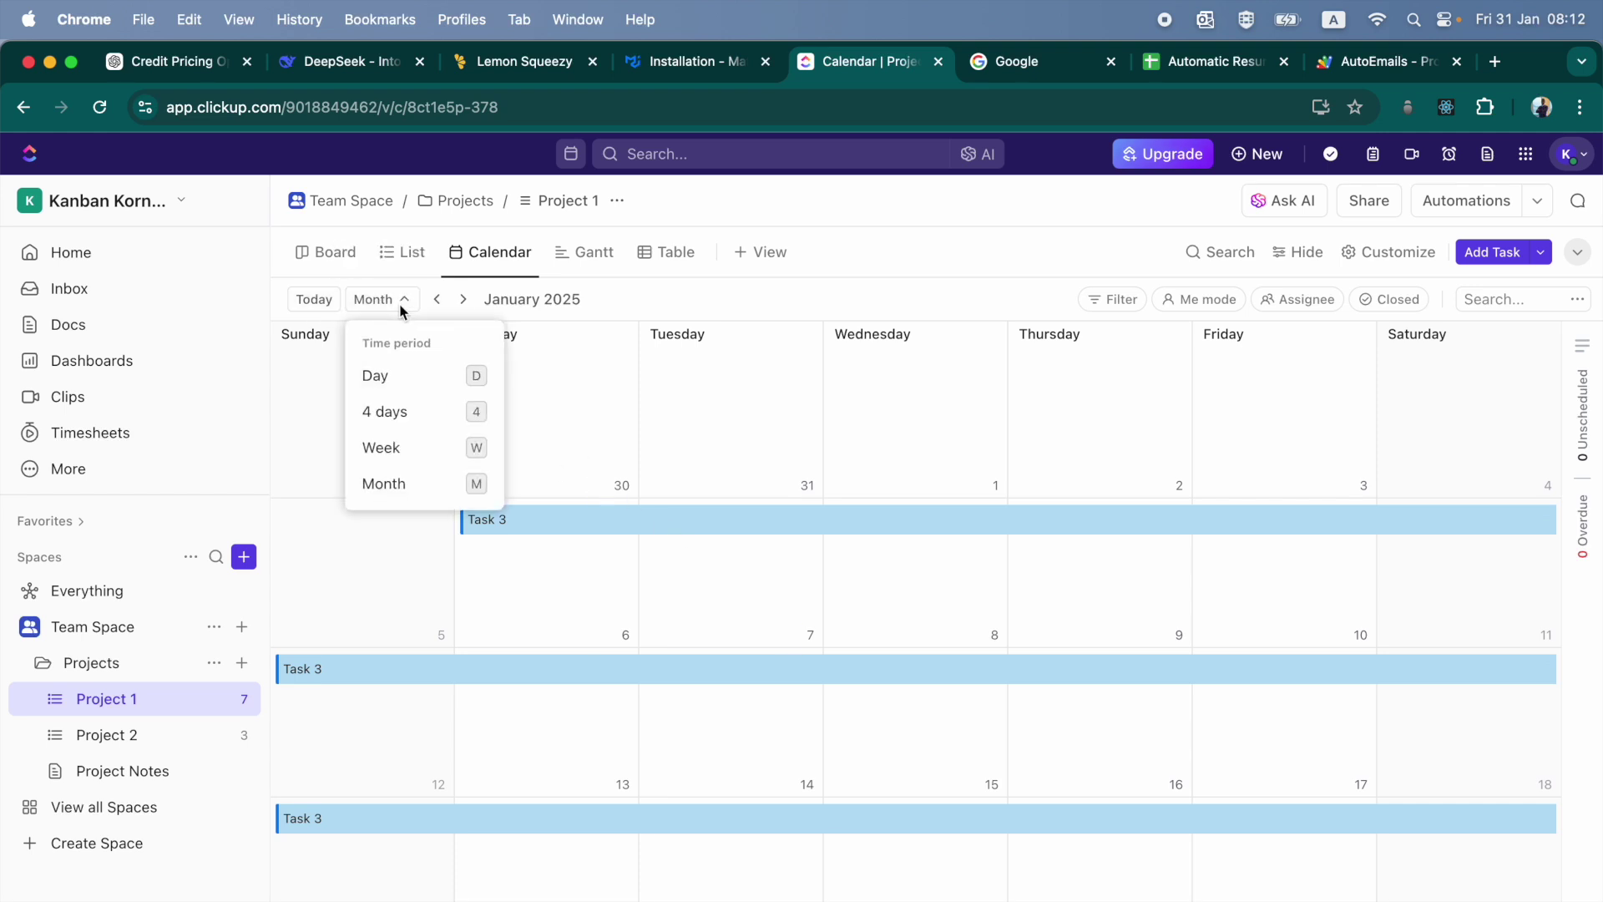
click(463, 449)
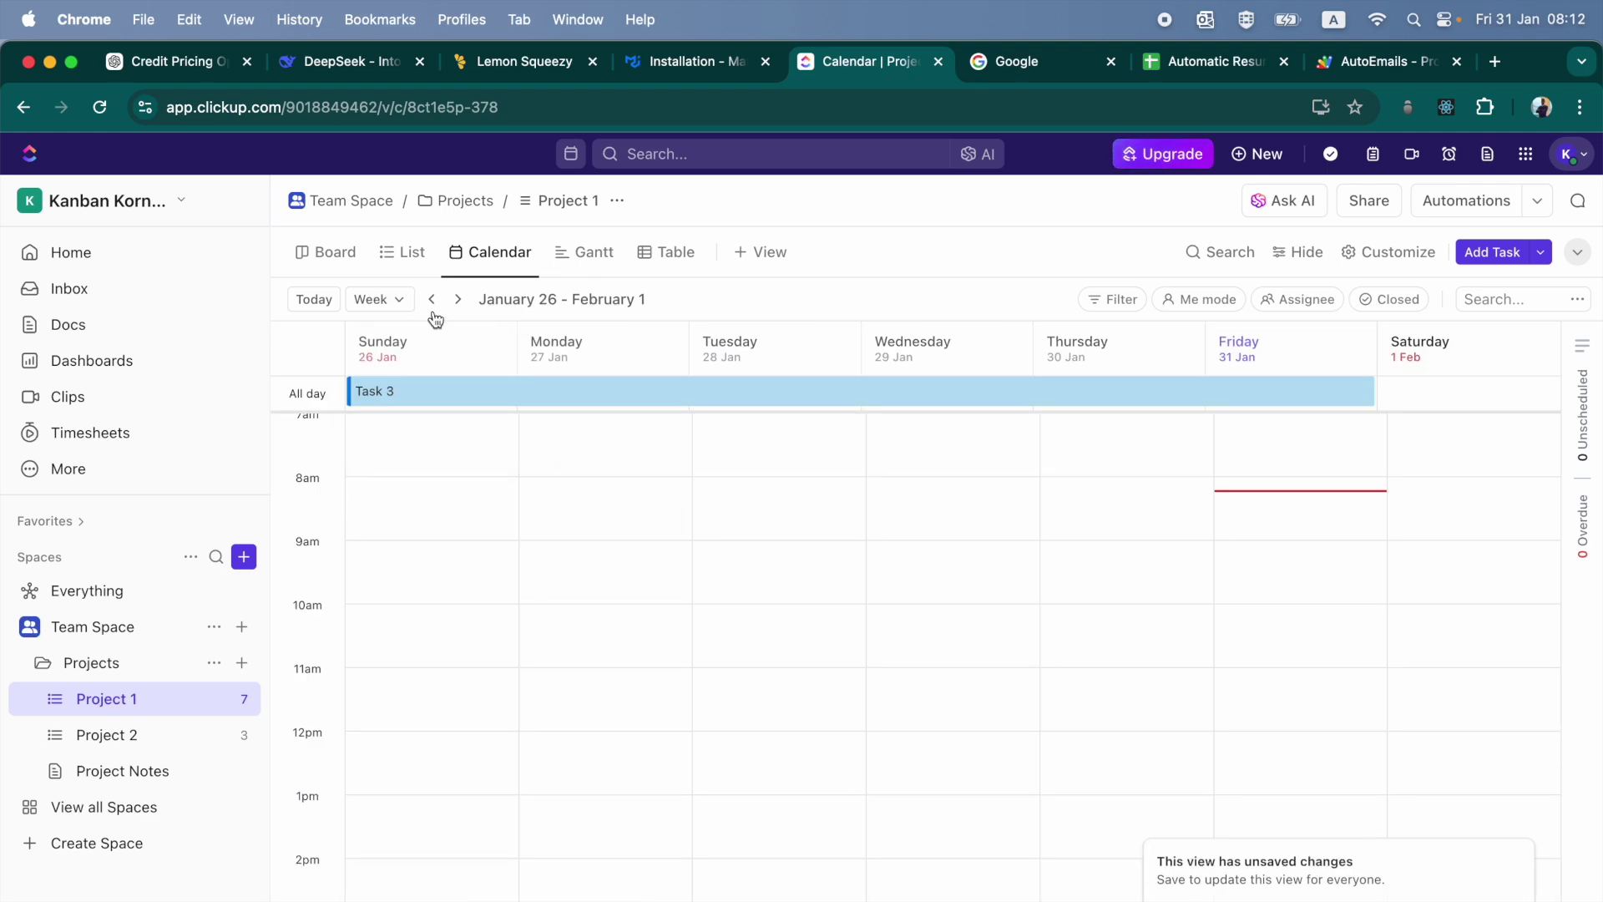
click(377, 299)
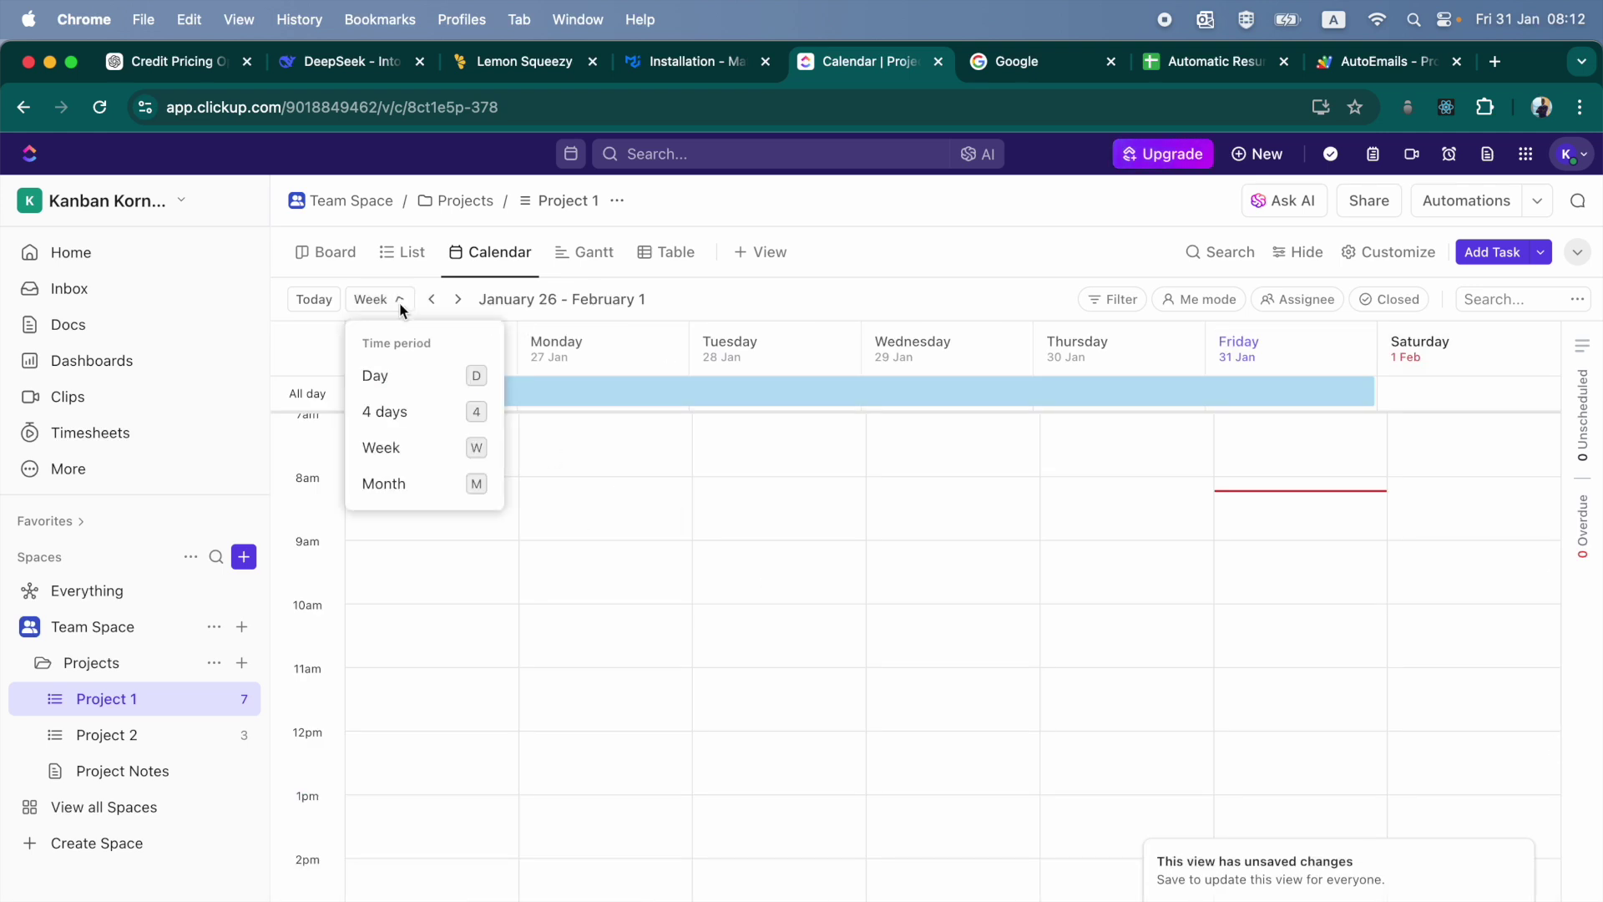
click(485, 500)
scroll(573, 609, down, 2)
scroll(552, 584, up, 2)
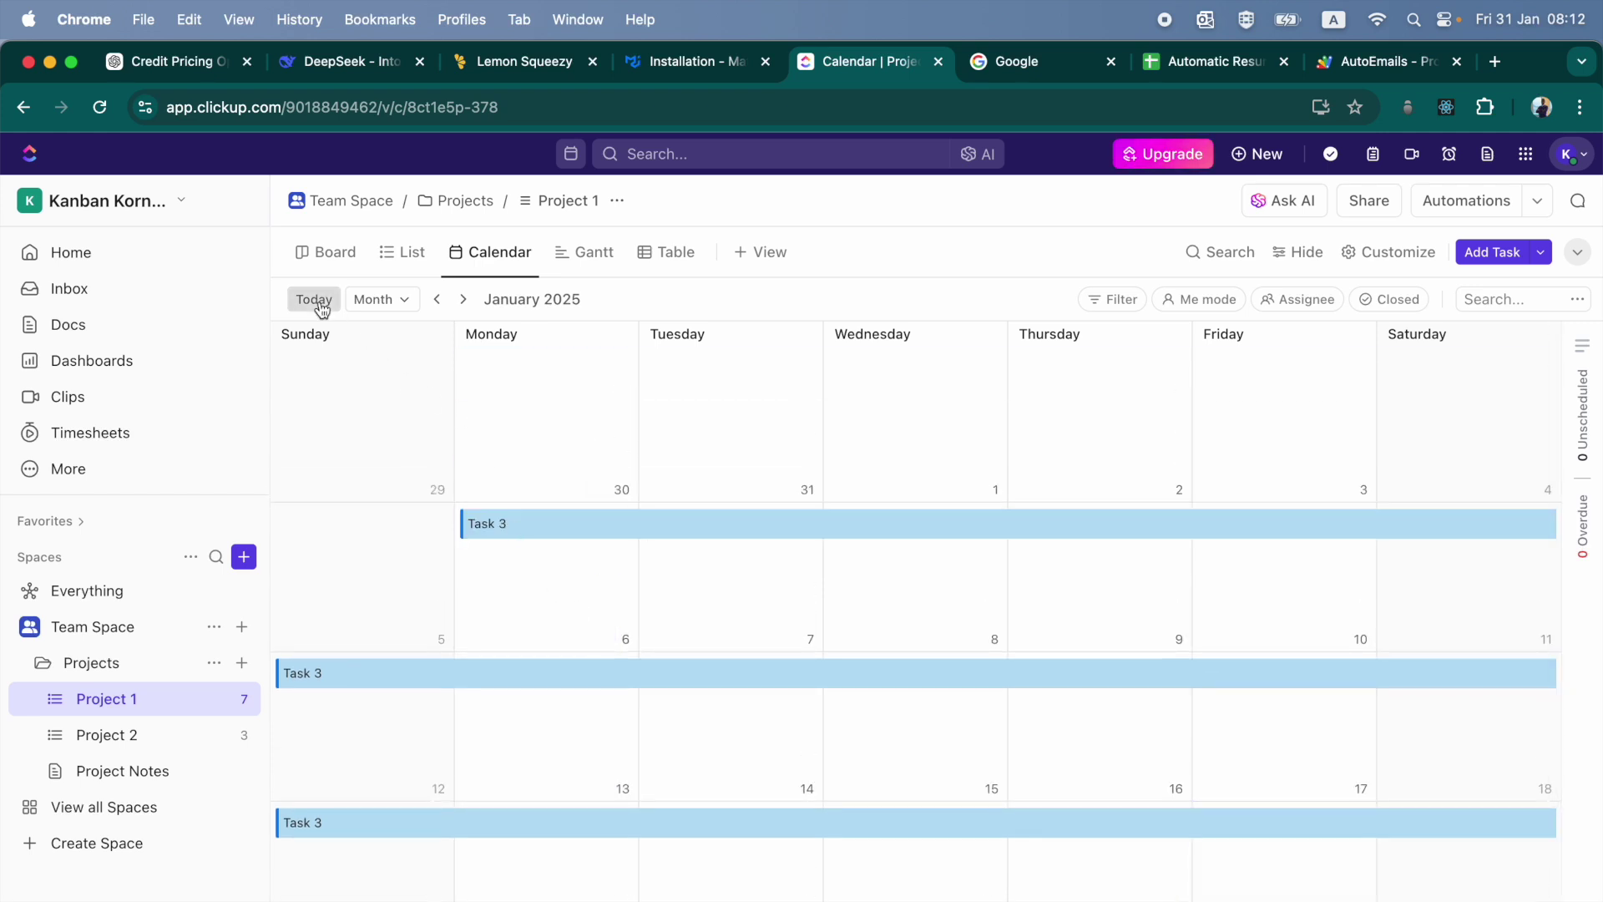
scroll(690, 665, down, 2)
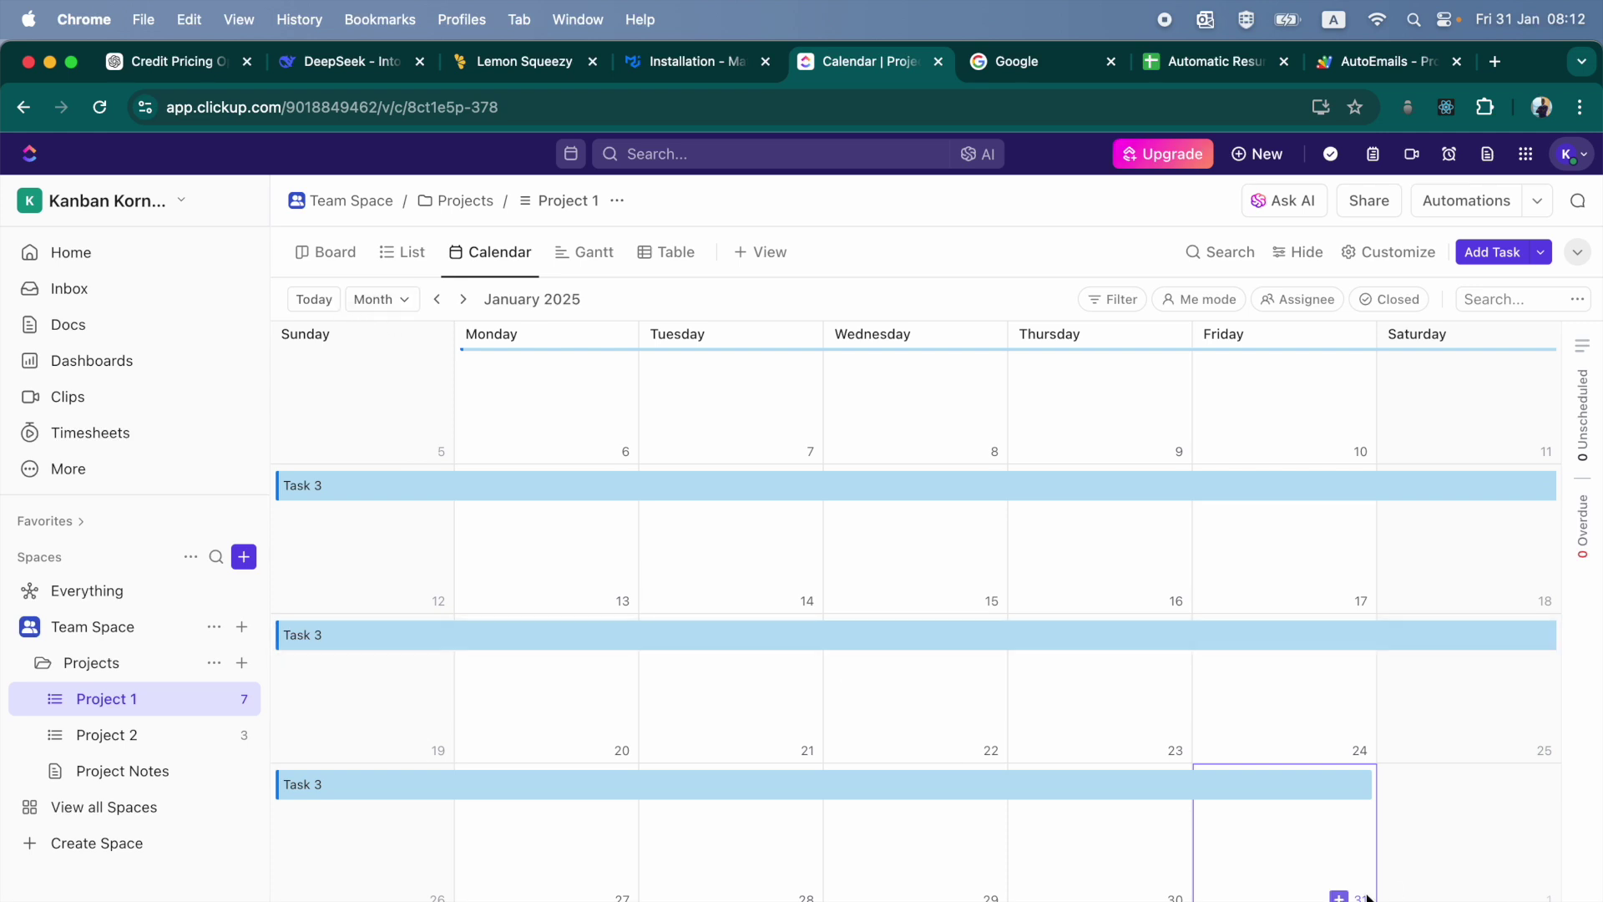
Step: Advance the monthly calendar from January to June 2025 and look over that month
click(462, 299)
click(463, 299)
click(463, 299)
click(462, 299)
click(463, 299)
scroll(653, 670, down, 2)
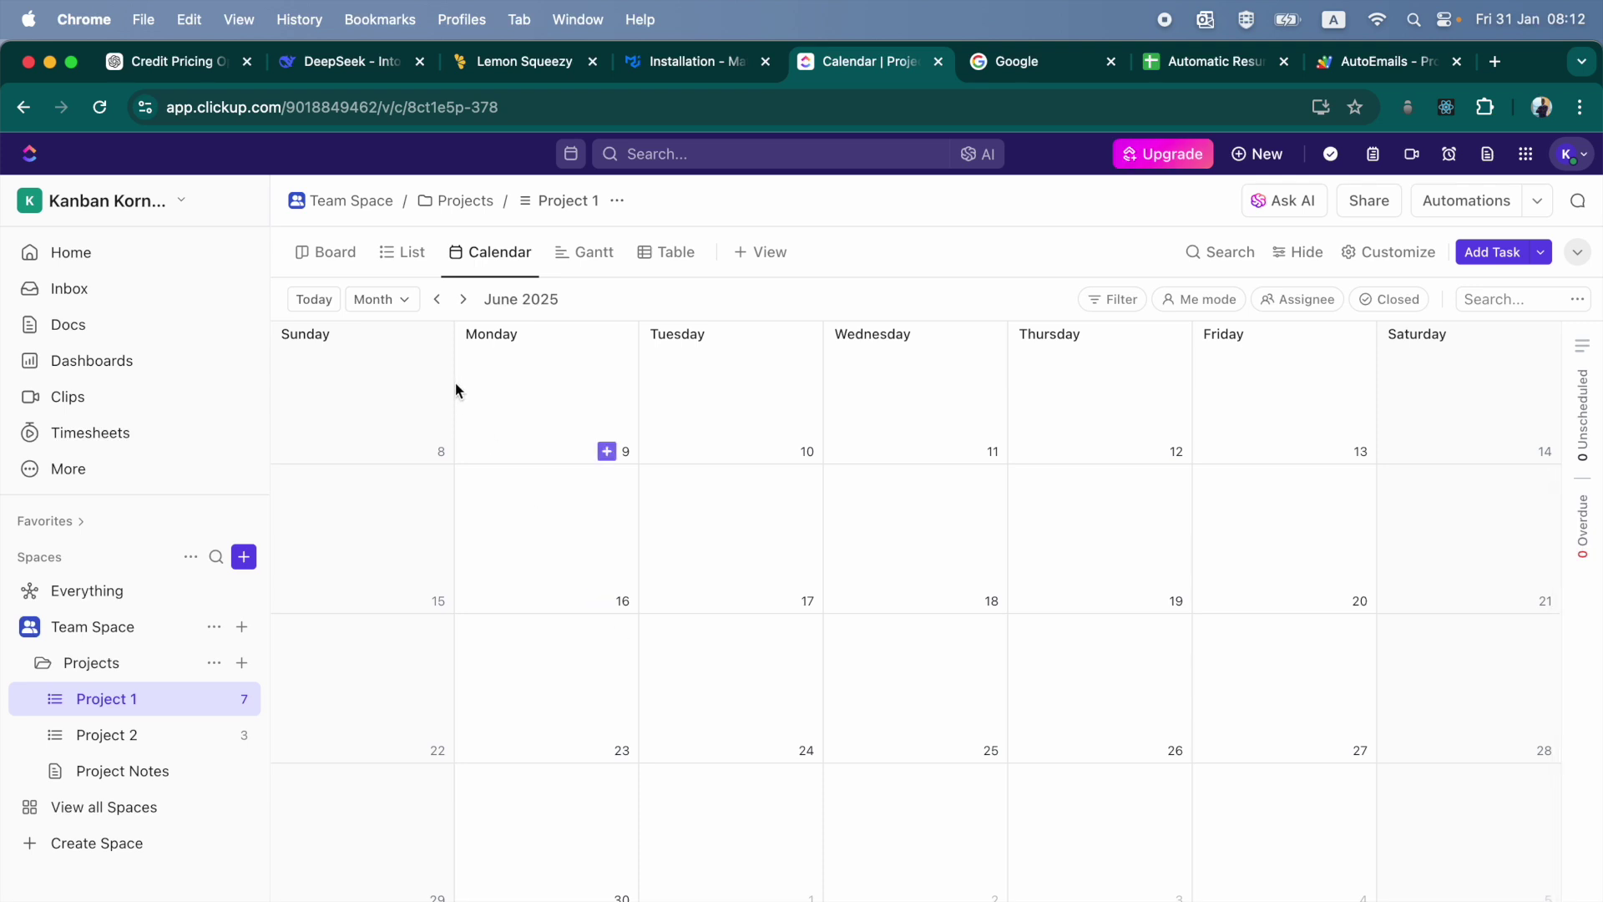
Step: Return the calendar to the current month and reduce the browser zoom to fit more weeks of January 2025
click(314, 299)
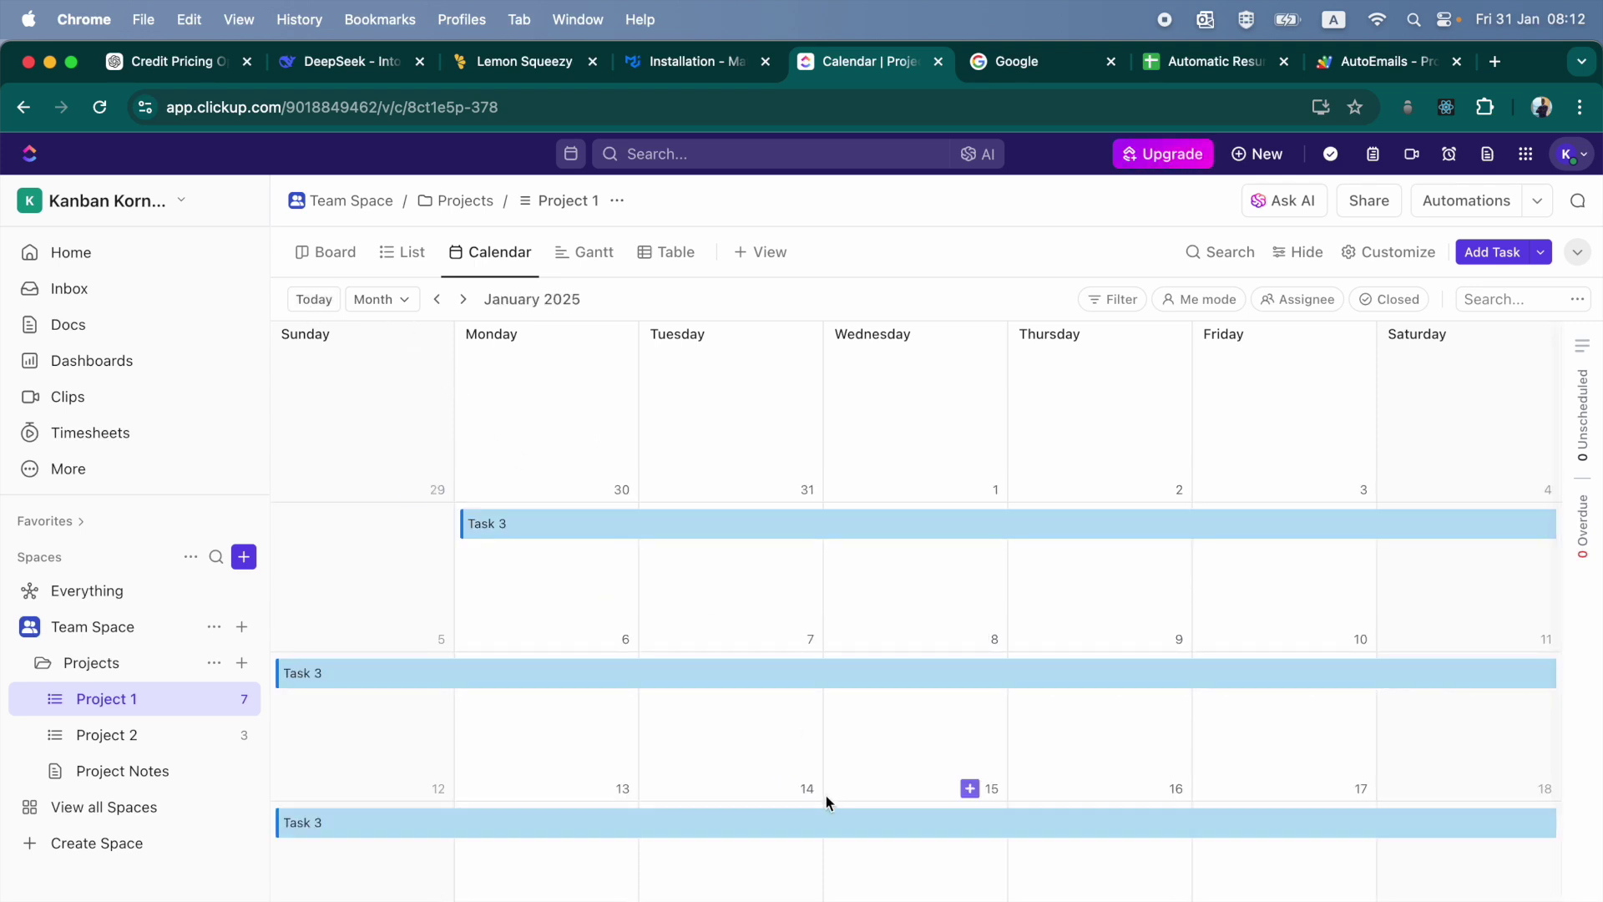
scroll(826, 794, down, 1)
key(super+minus)
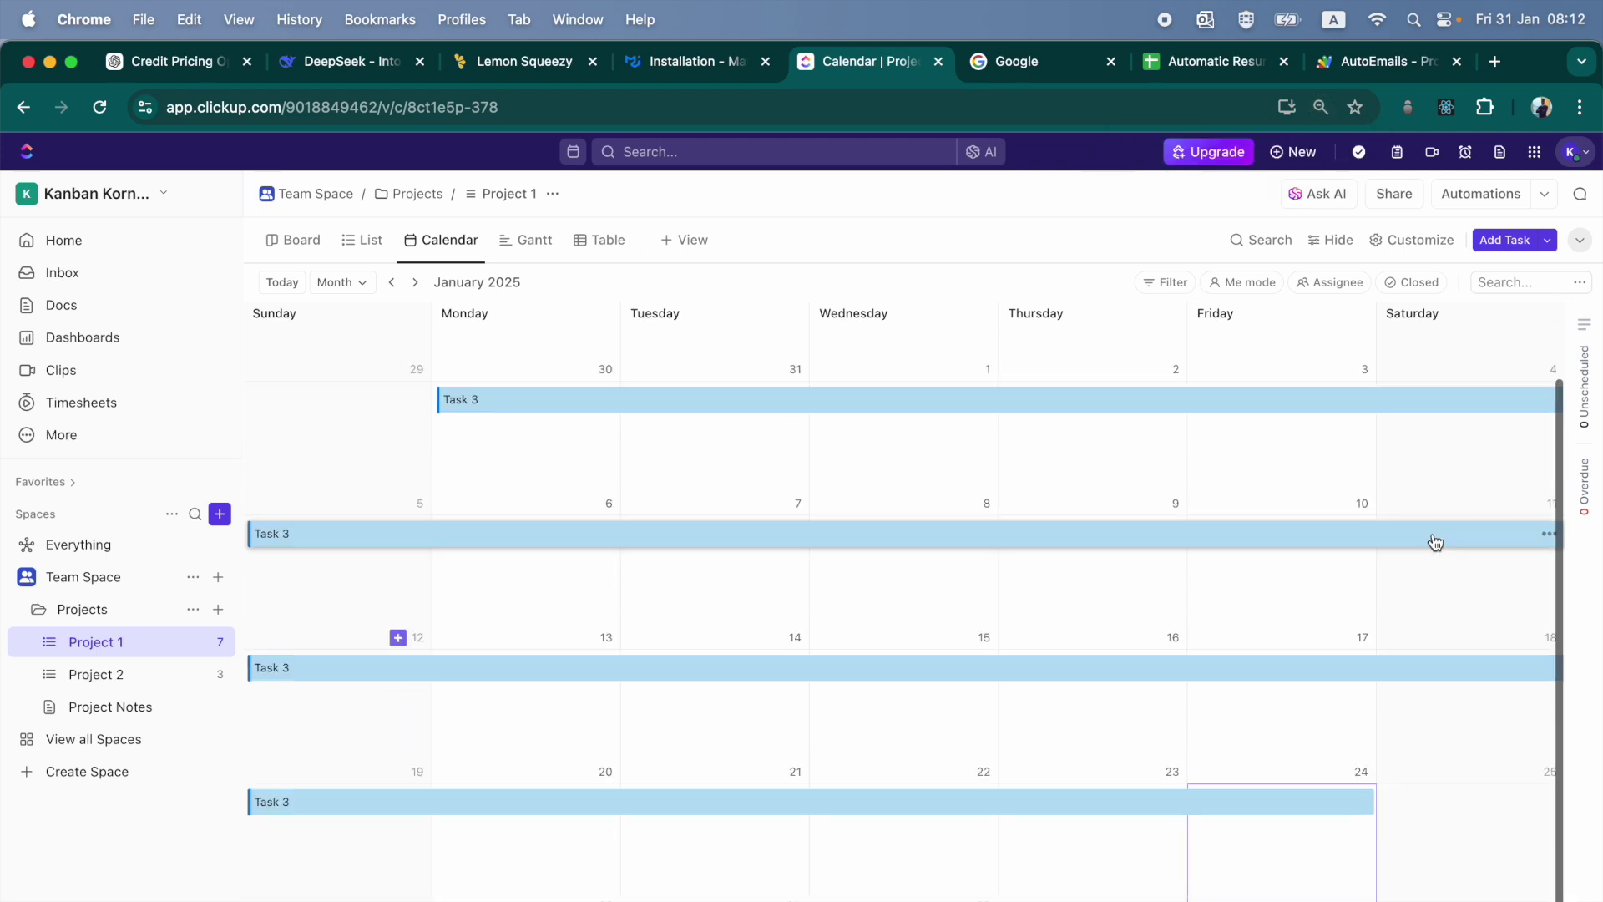
Step: Open Project 1's Gantt view, expand the project, and examine its task bars along the timeline
click(524, 242)
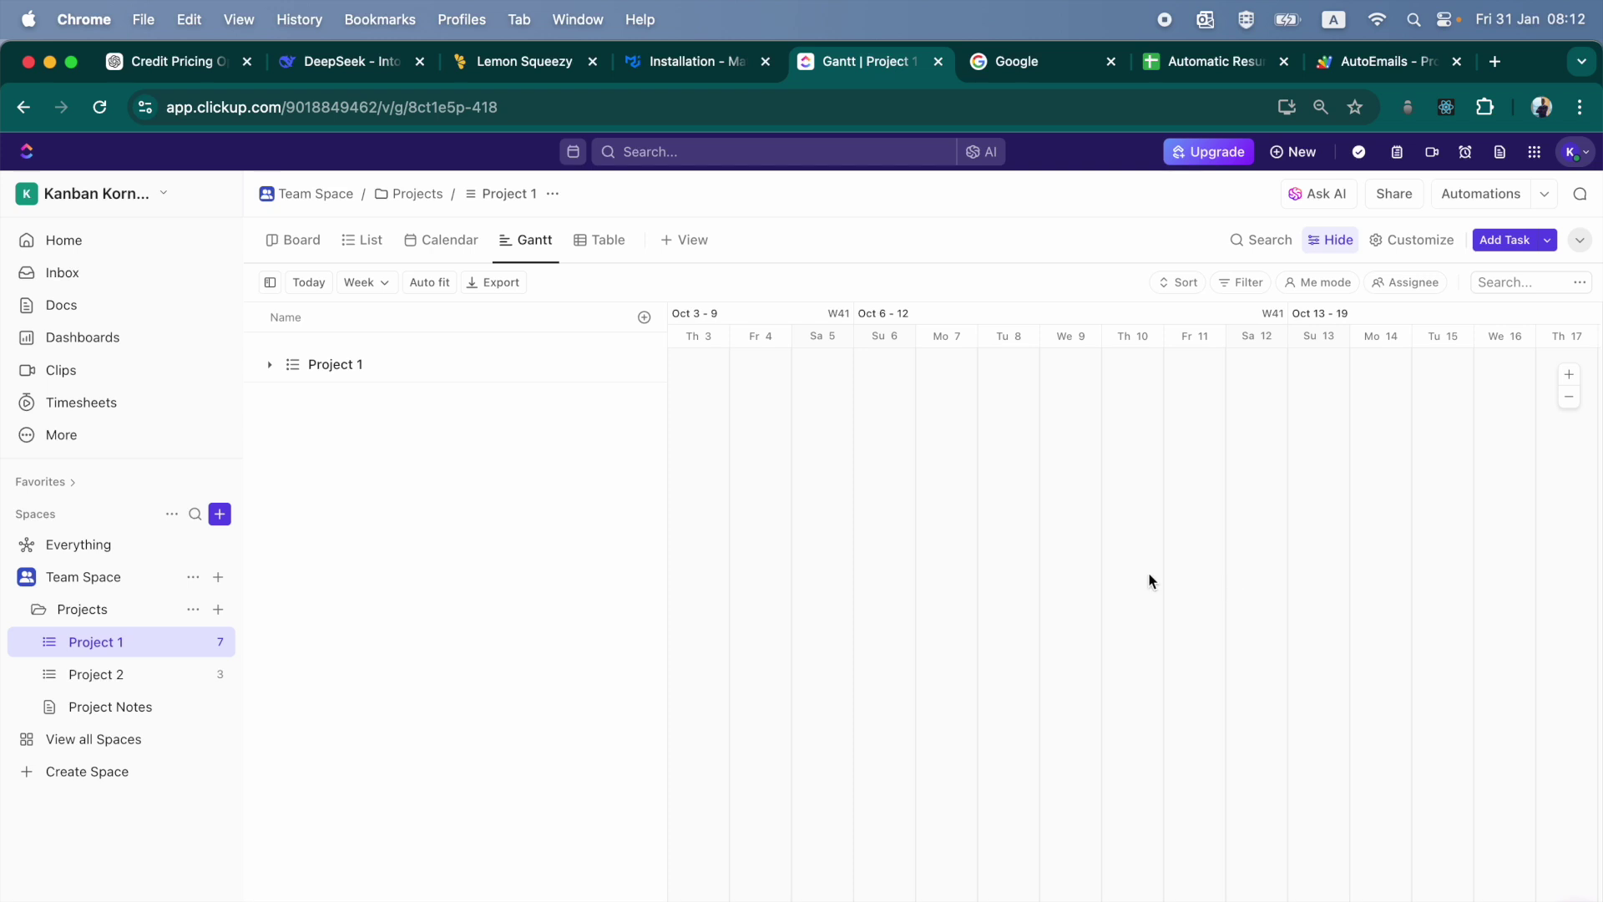
click(269, 364)
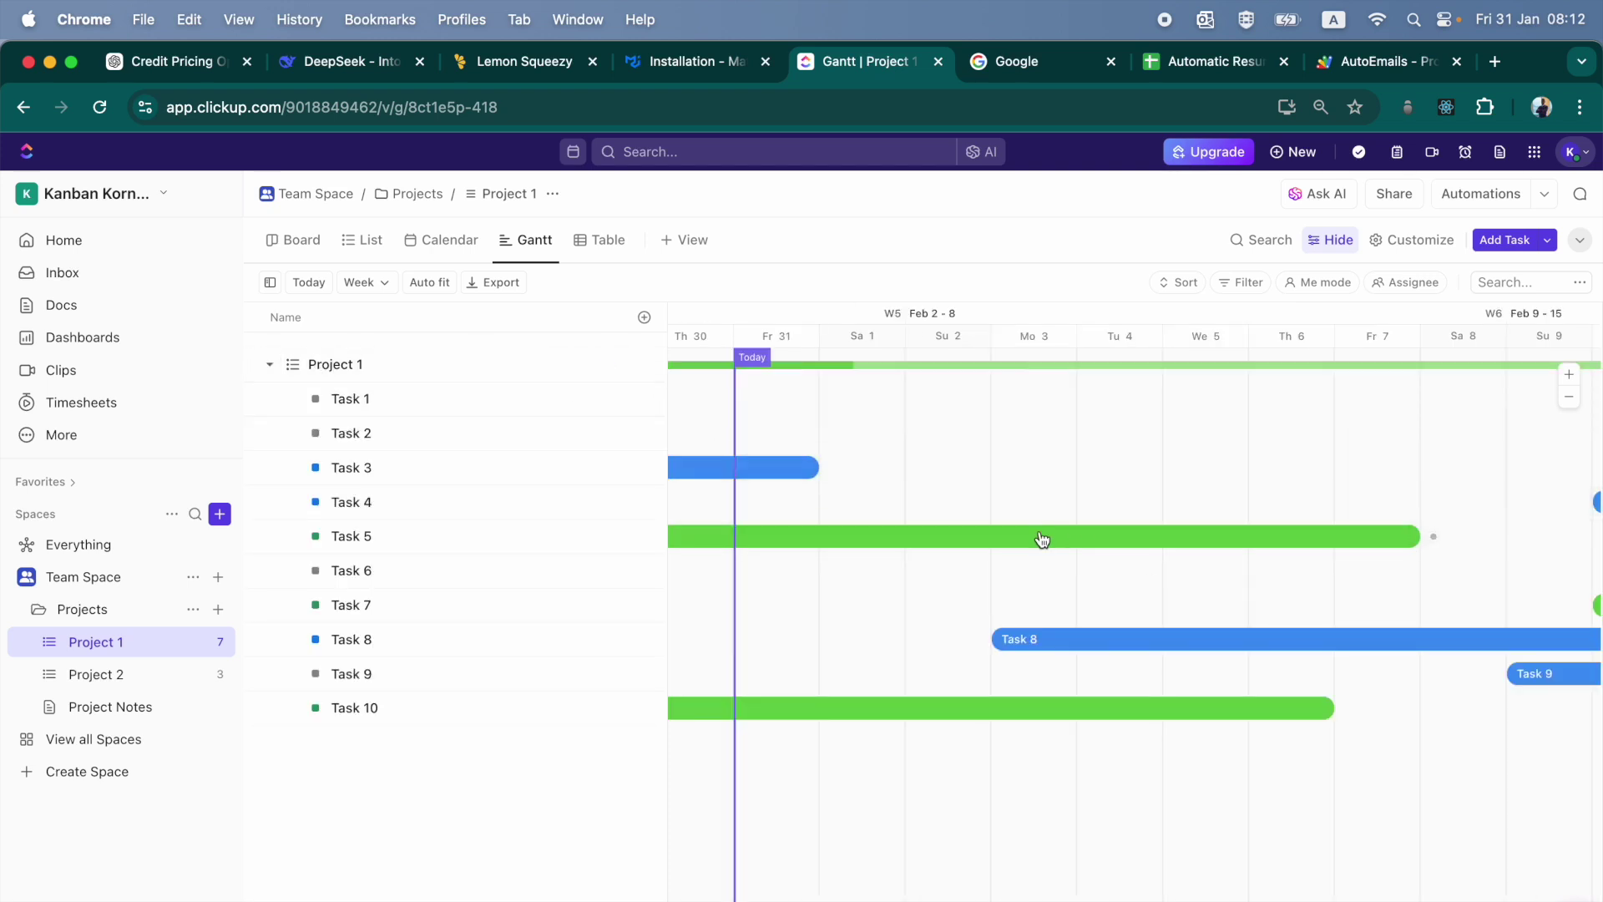
scroll(1040, 540, right, 10)
scroll(1042, 539, right, 10)
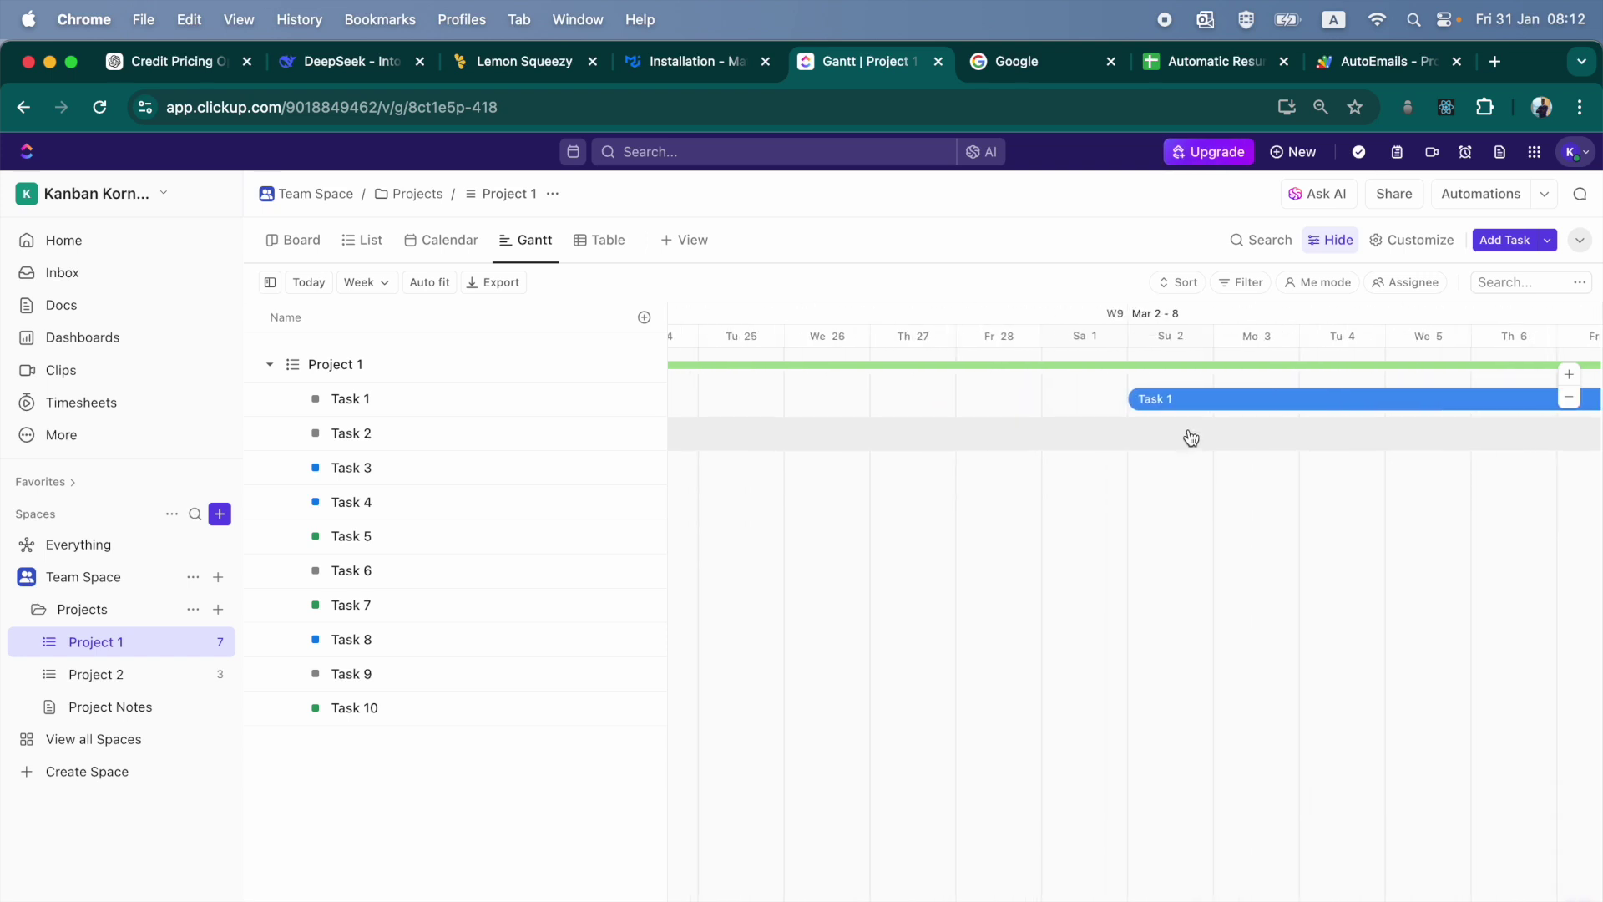
scroll(1085, 501, left, 20)
scroll(912, 551, right, 10)
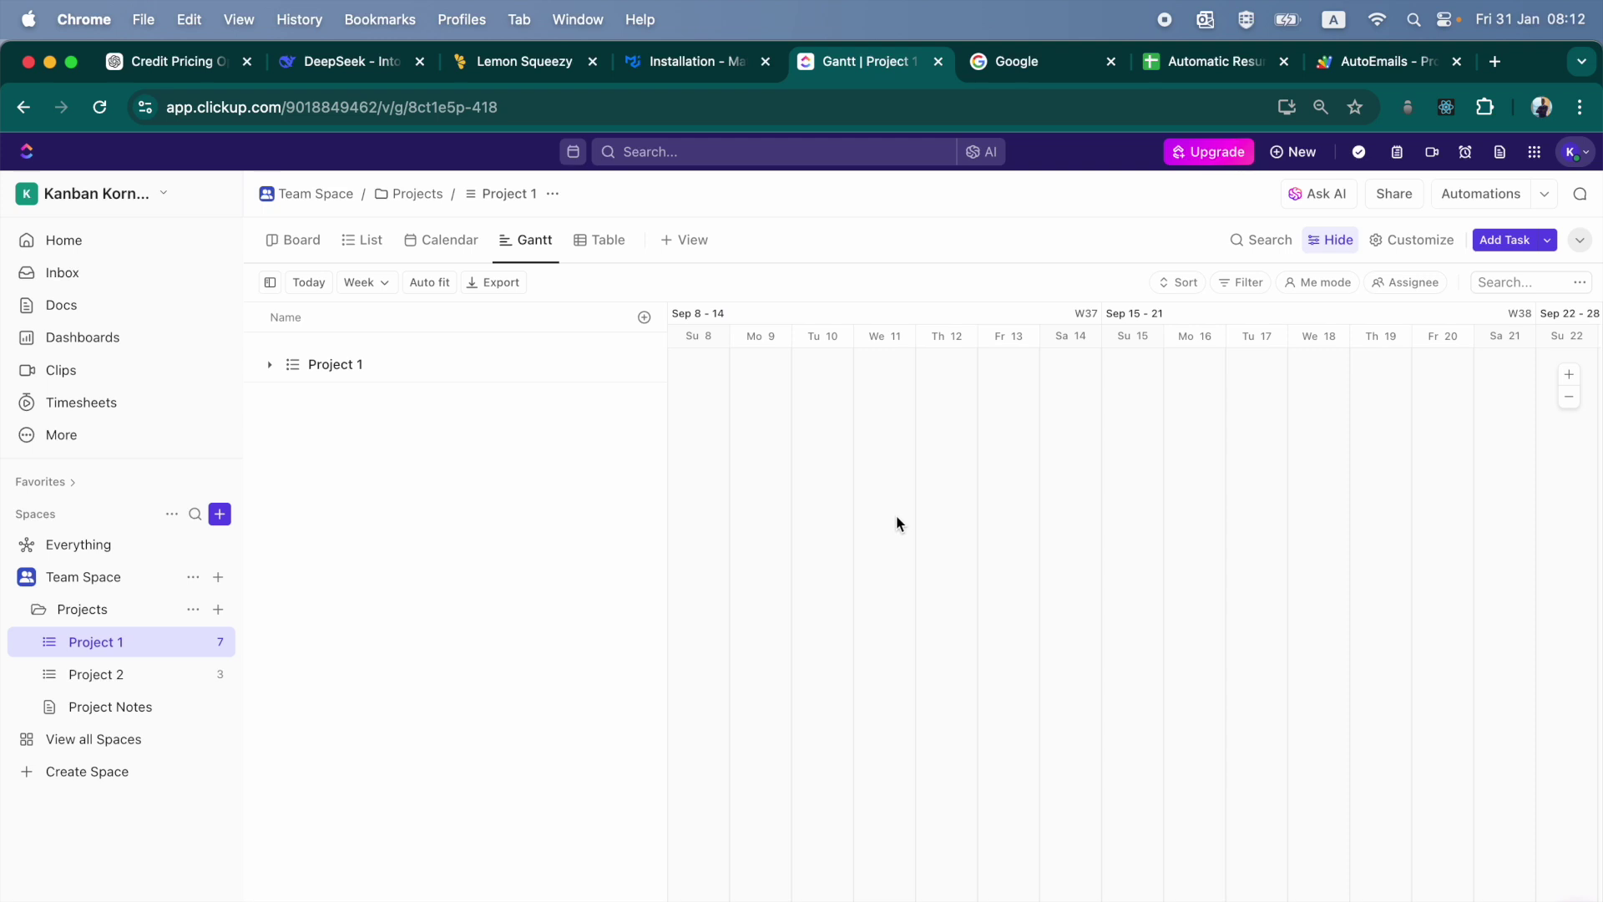
Step: Expand Project 1 in the Gantt chart again and zoom the timeline out to the Month scale to review its tasks
click(270, 364)
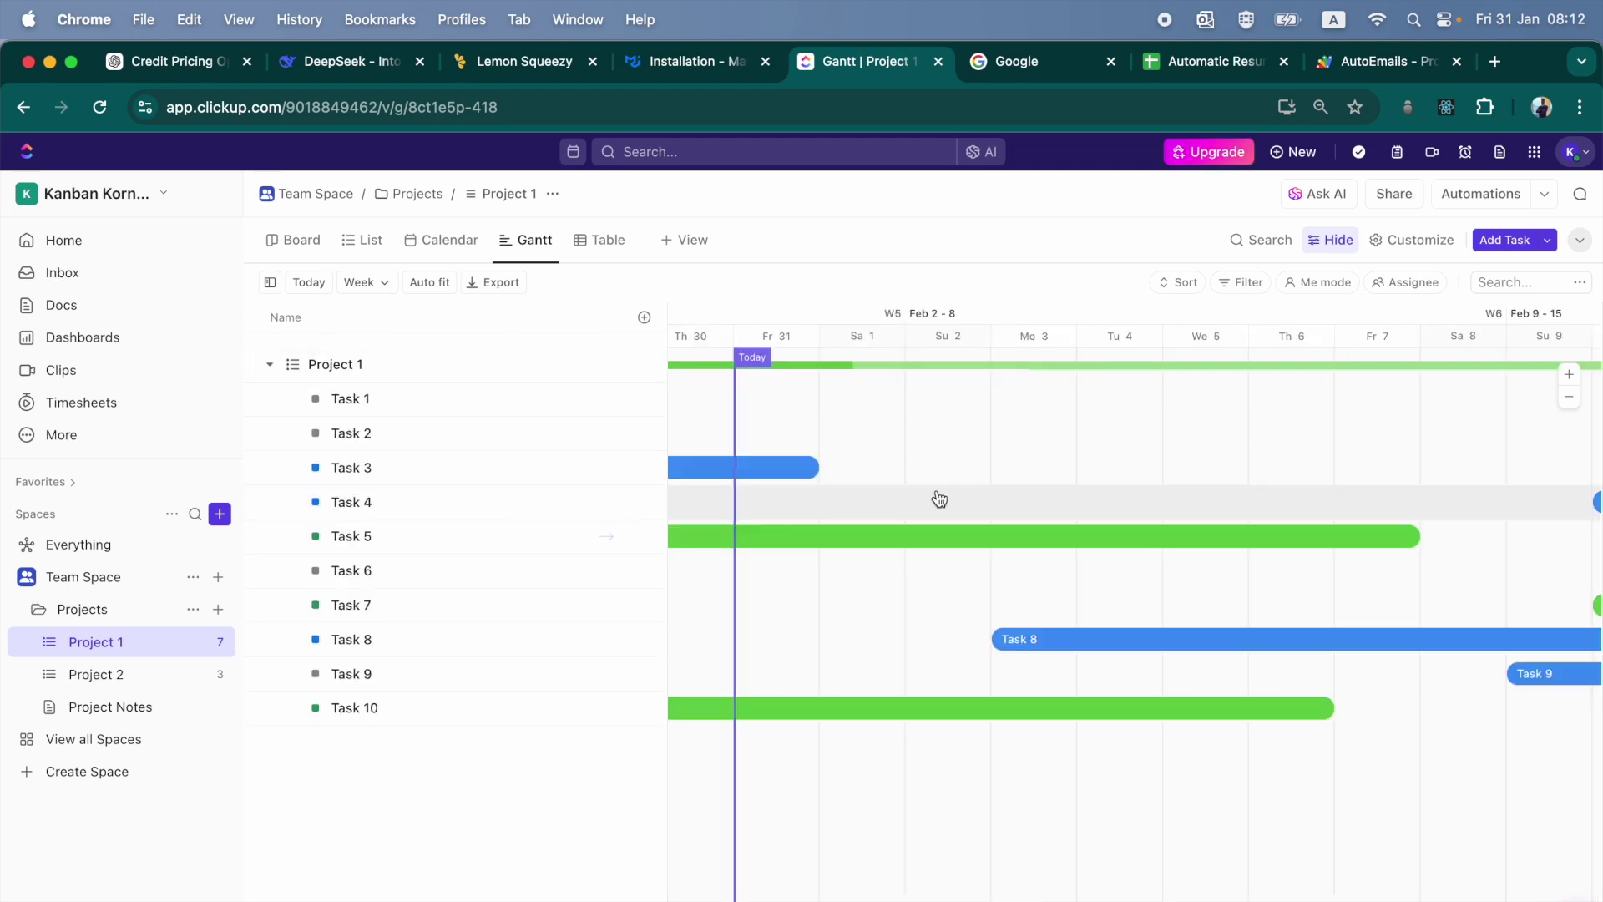
scroll(978, 547, right, 10)
scroll(978, 548, left, 7)
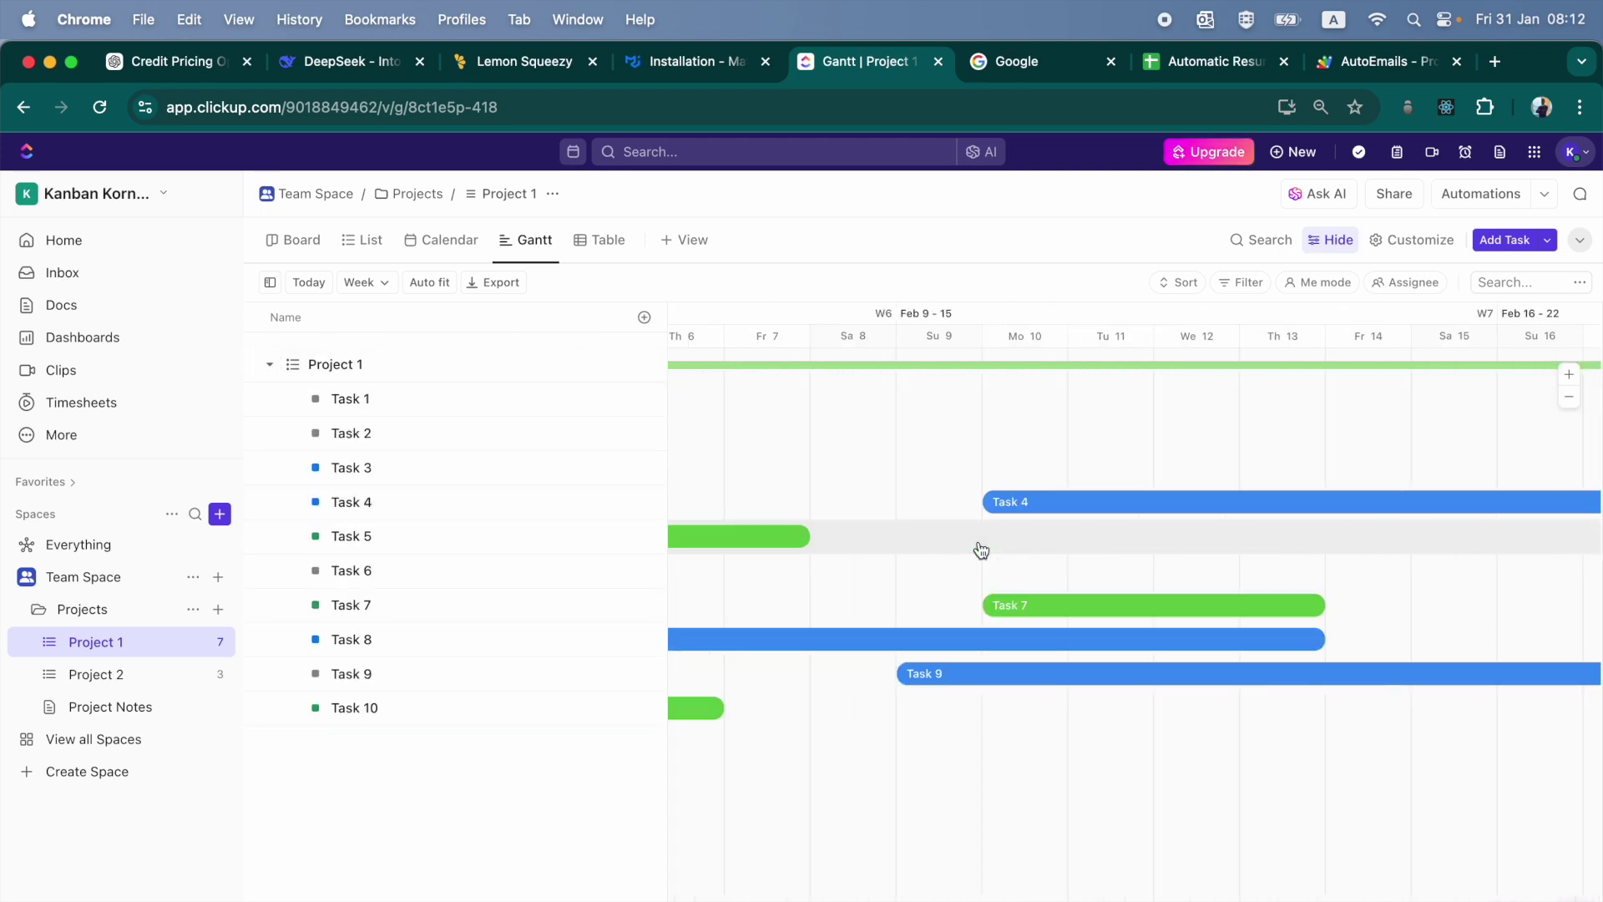
click(1566, 401)
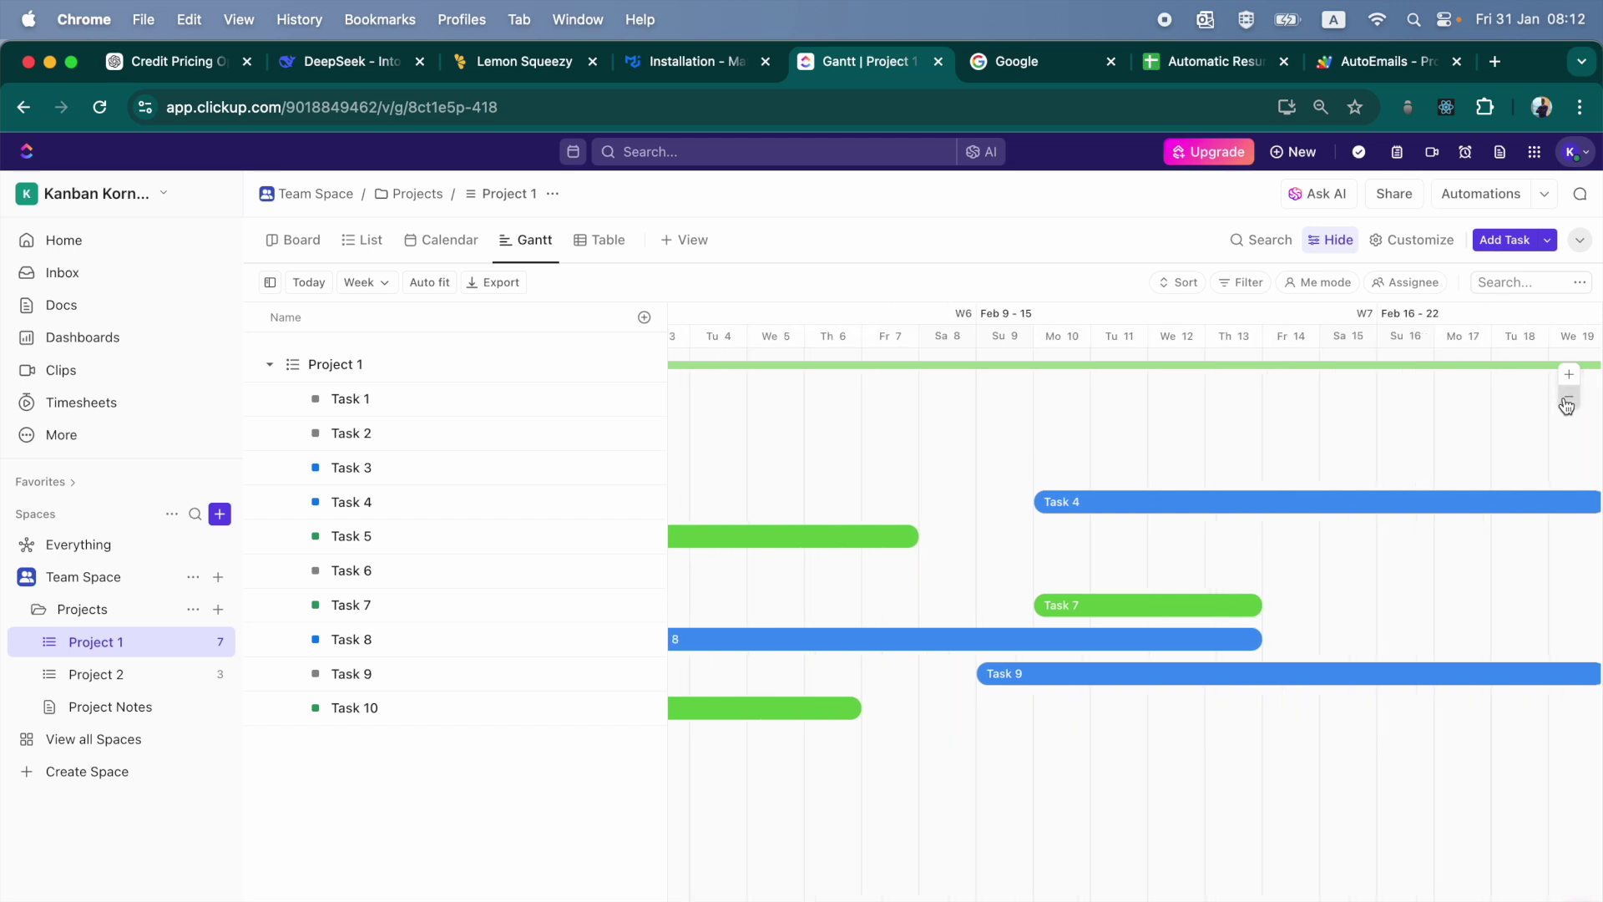
click(1566, 401)
click(1566, 404)
click(1567, 404)
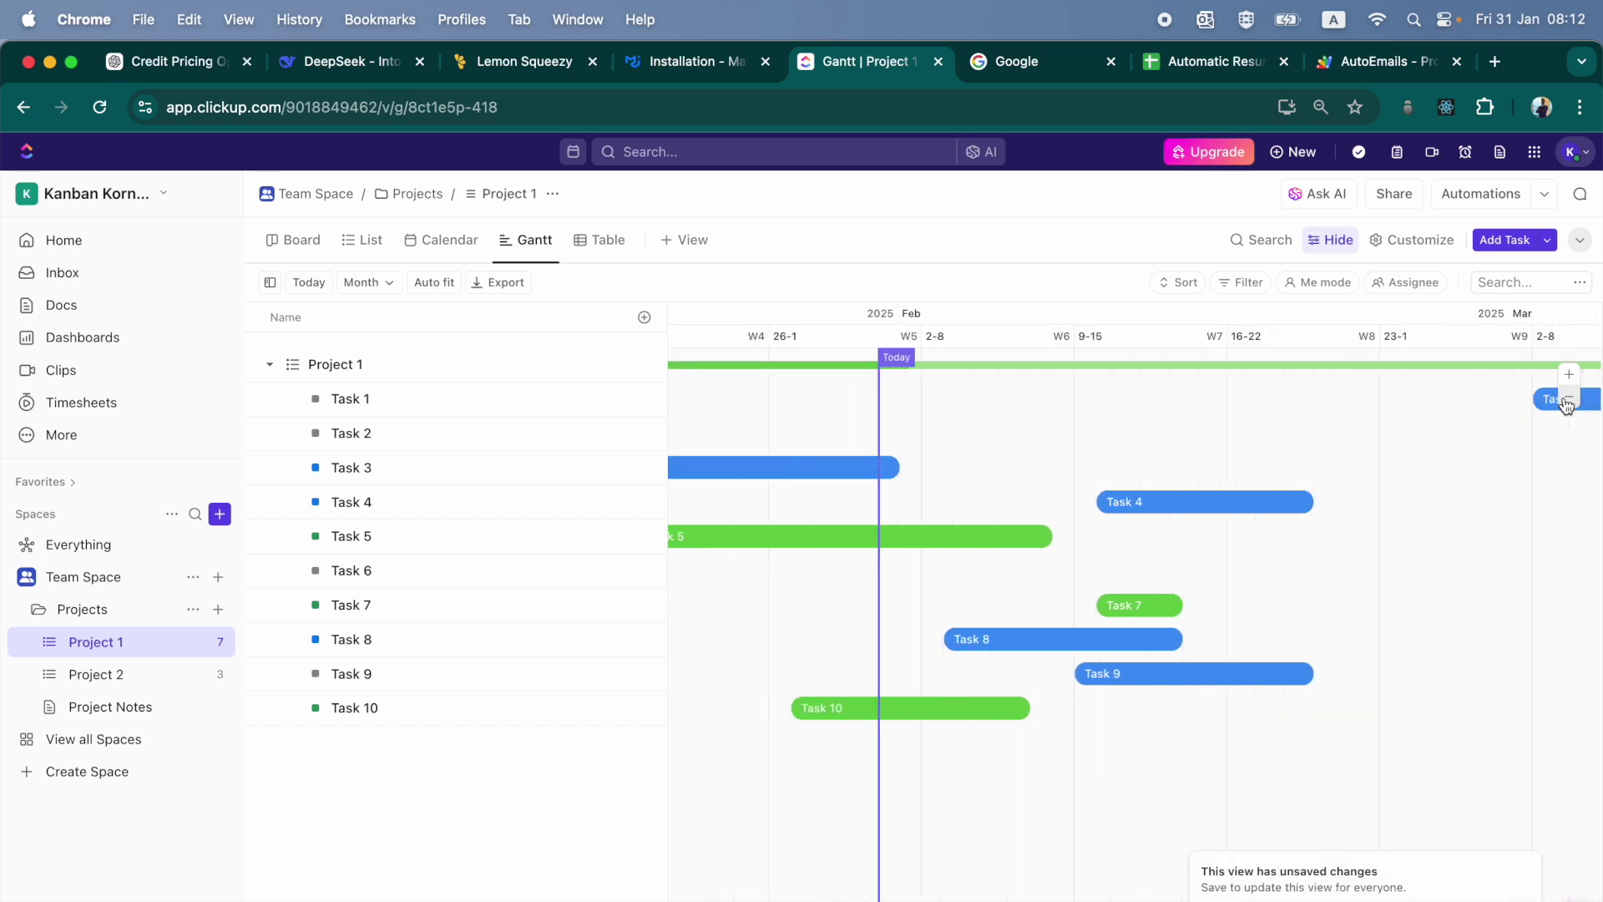
scroll(1296, 504, left, 7)
scroll(1296, 504, right, 5)
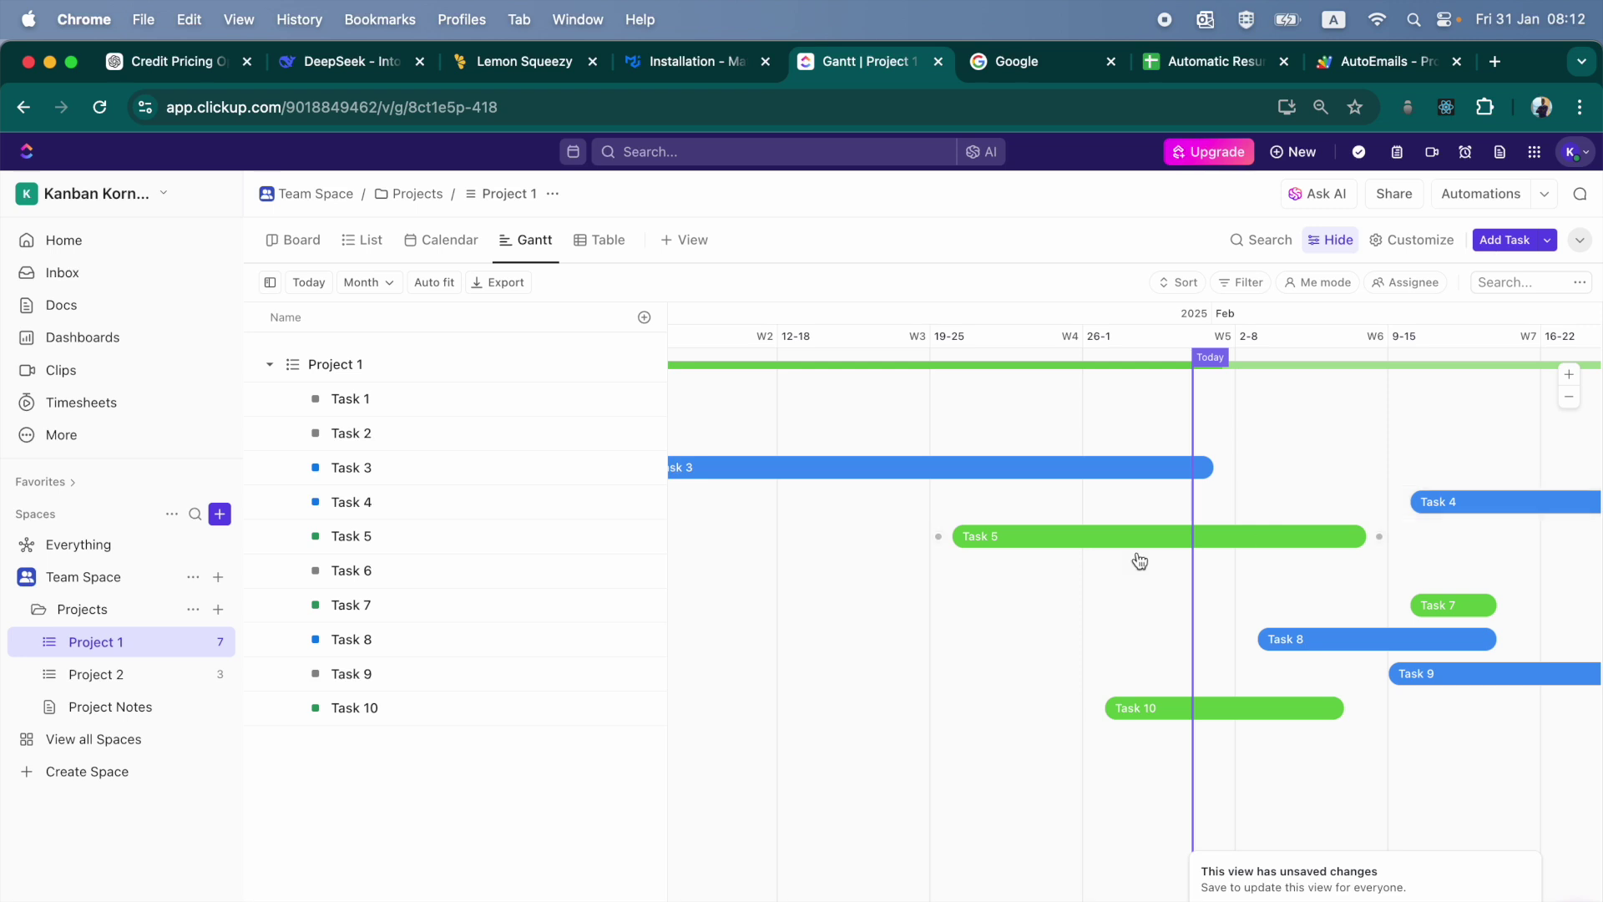
Step: Review Project 1's Table, Gantt, Calendar and List views, return to the Board, and look at the Board view's options
click(612, 244)
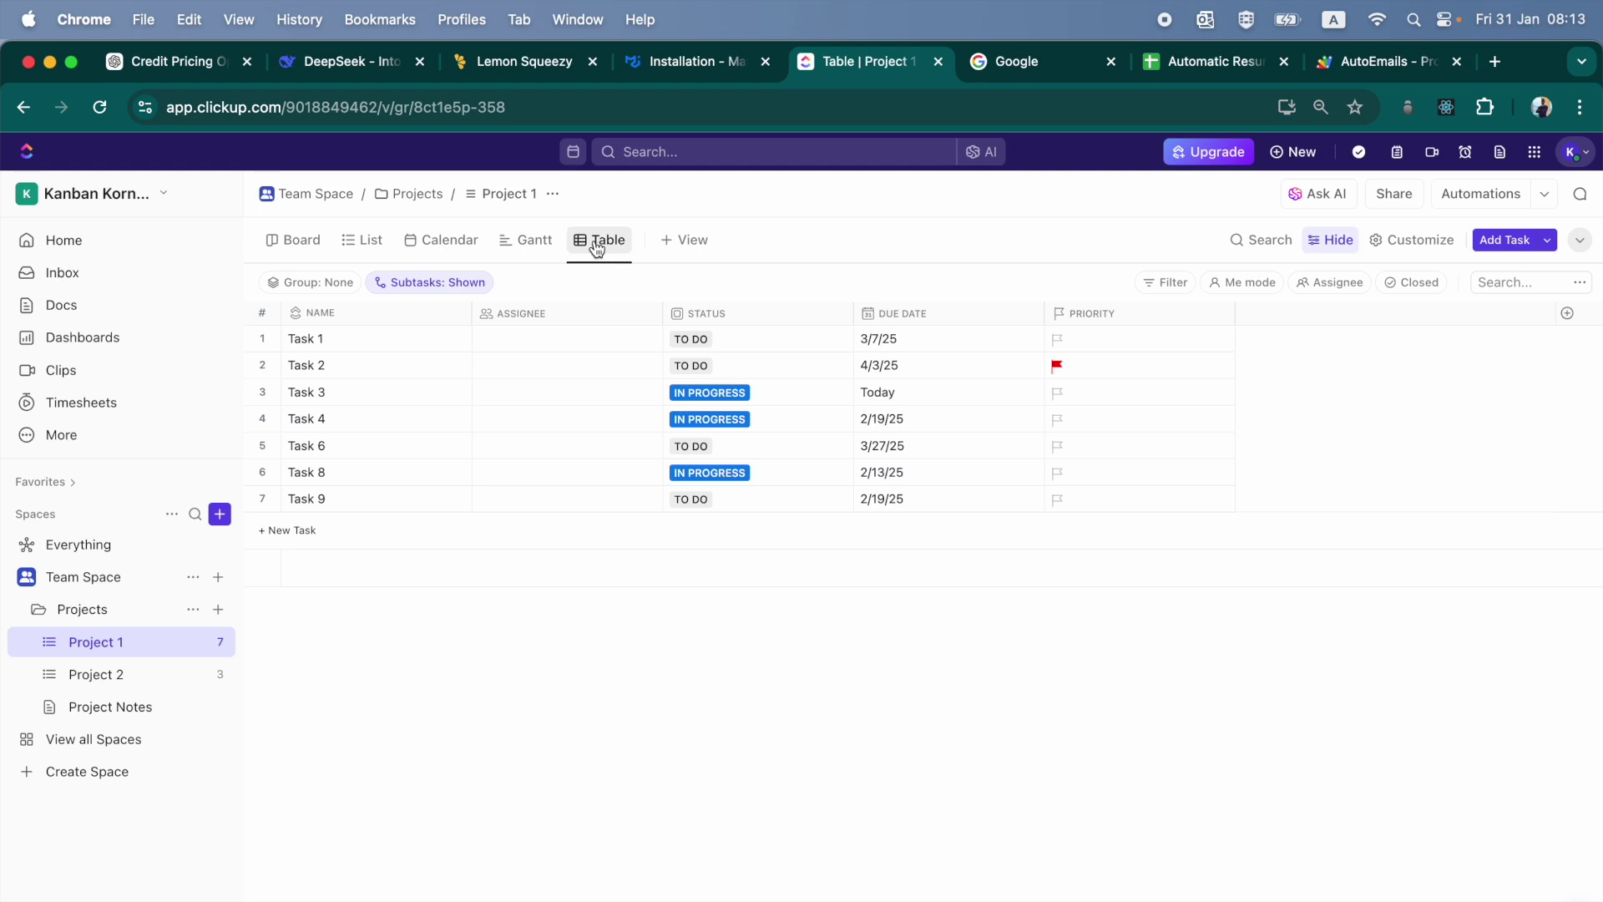
click(541, 242)
click(468, 245)
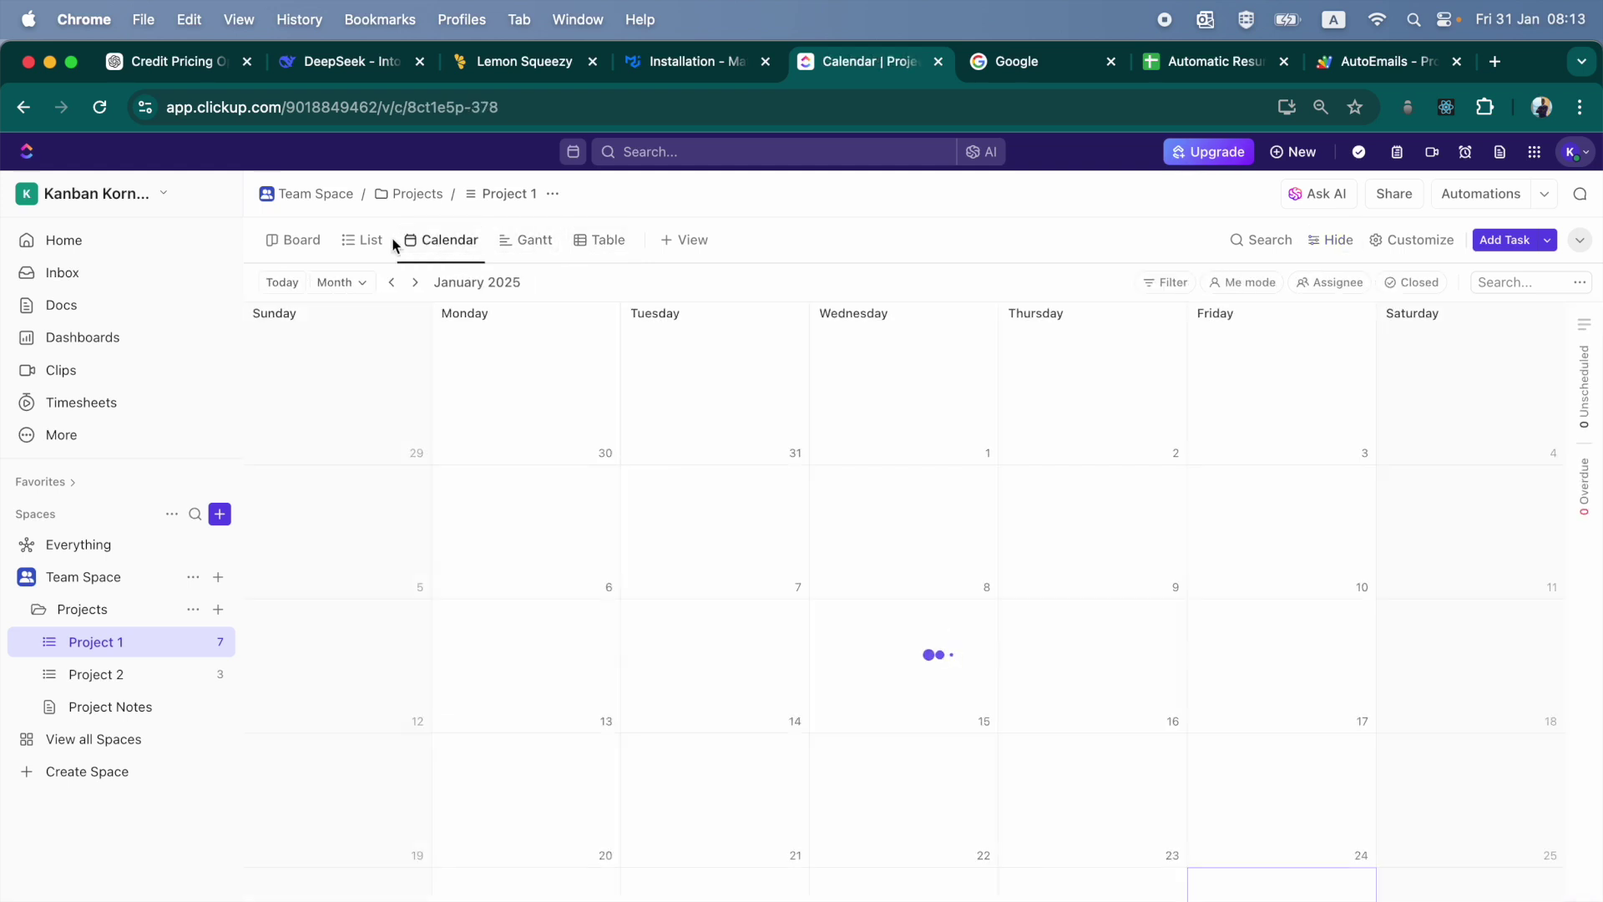
click(367, 242)
click(309, 245)
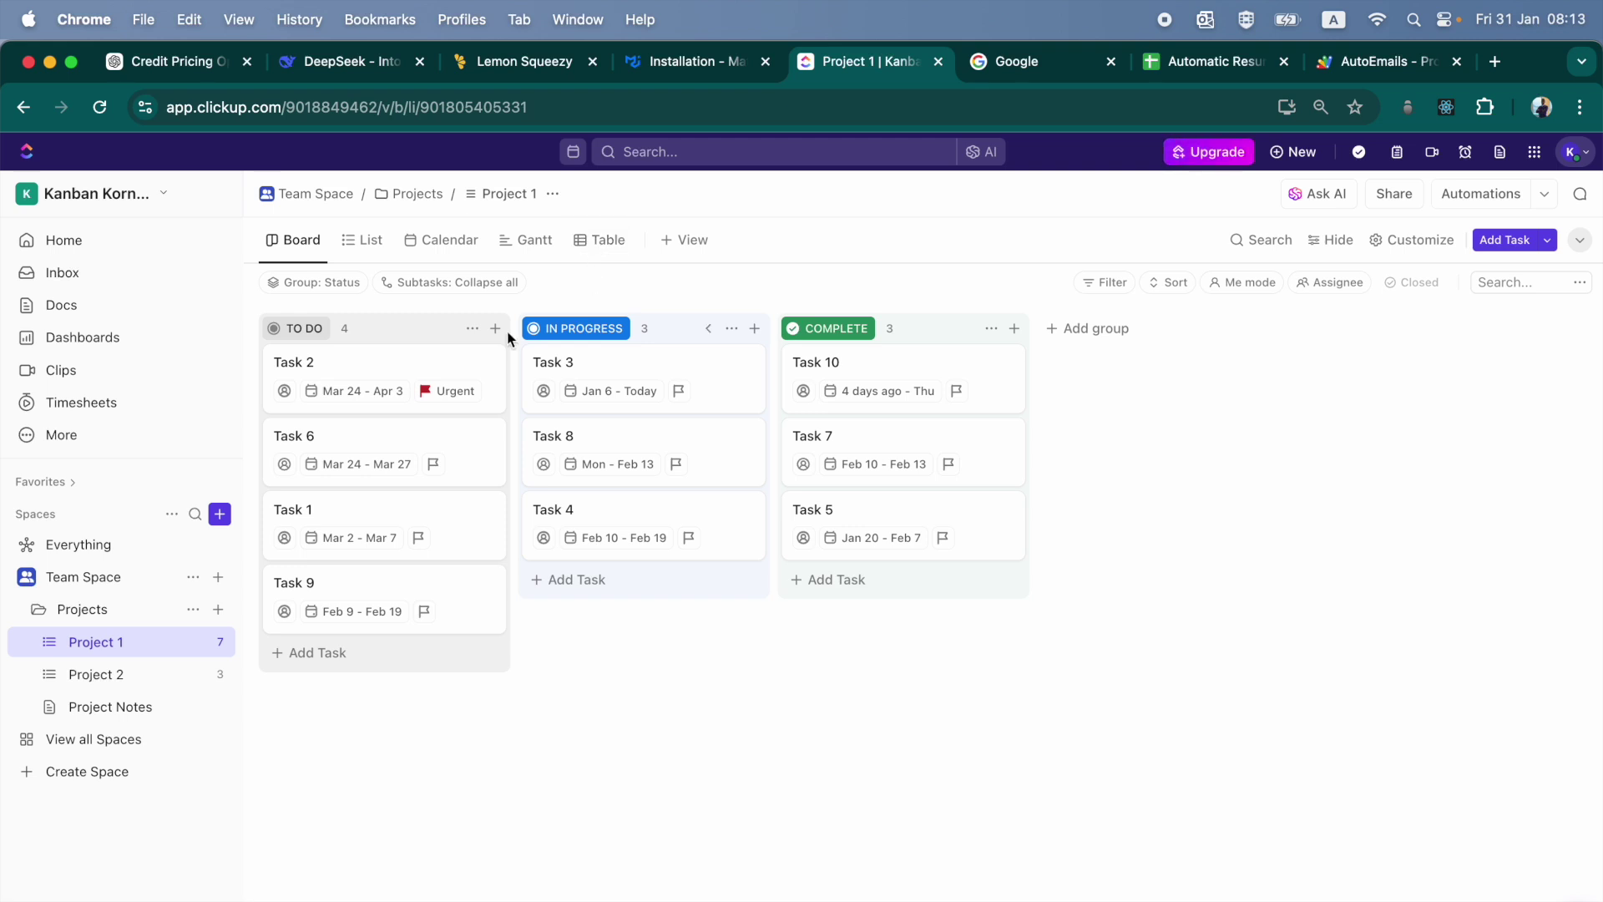
click(290, 245)
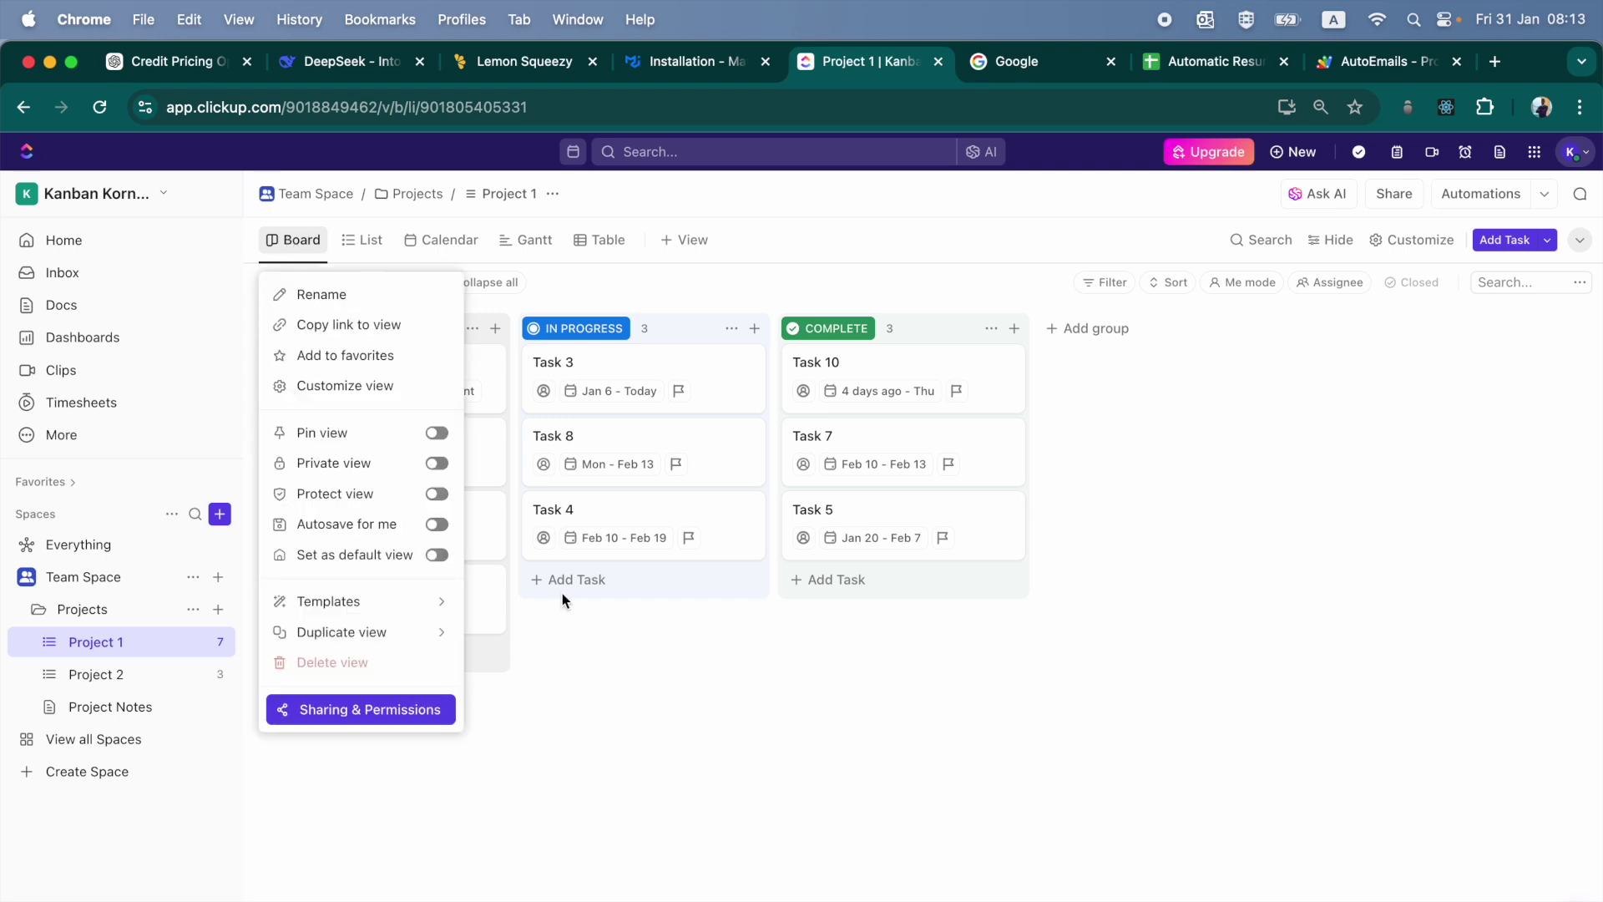
click(611, 627)
Step: Add a new Board (Kanban) view to Project 1 and name it Task Type
click(685, 242)
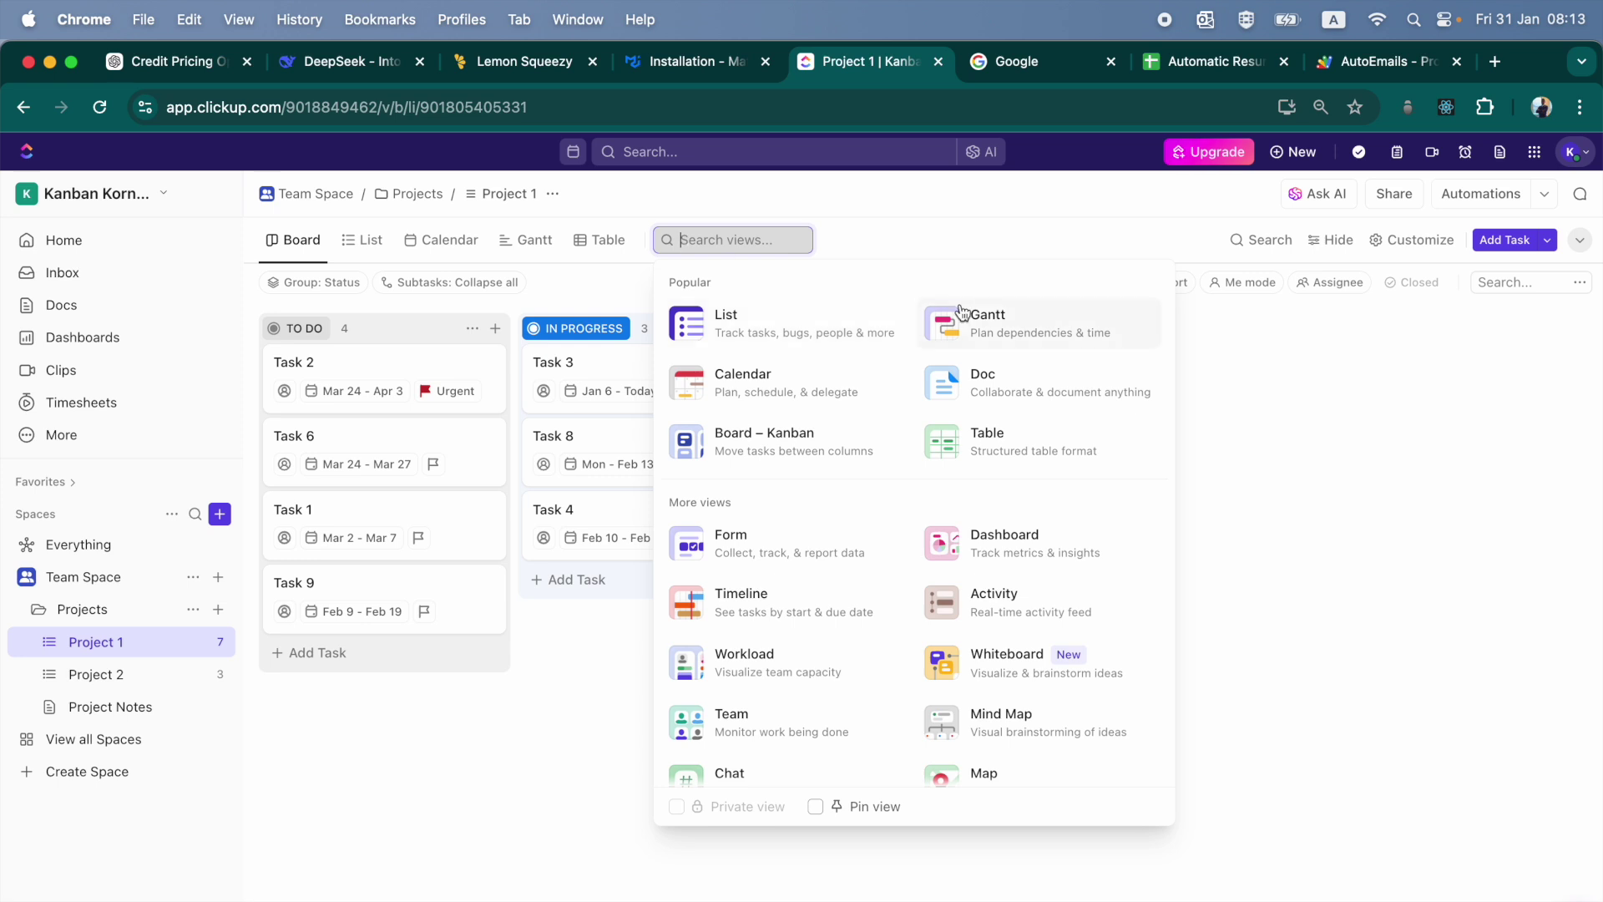
click(817, 439)
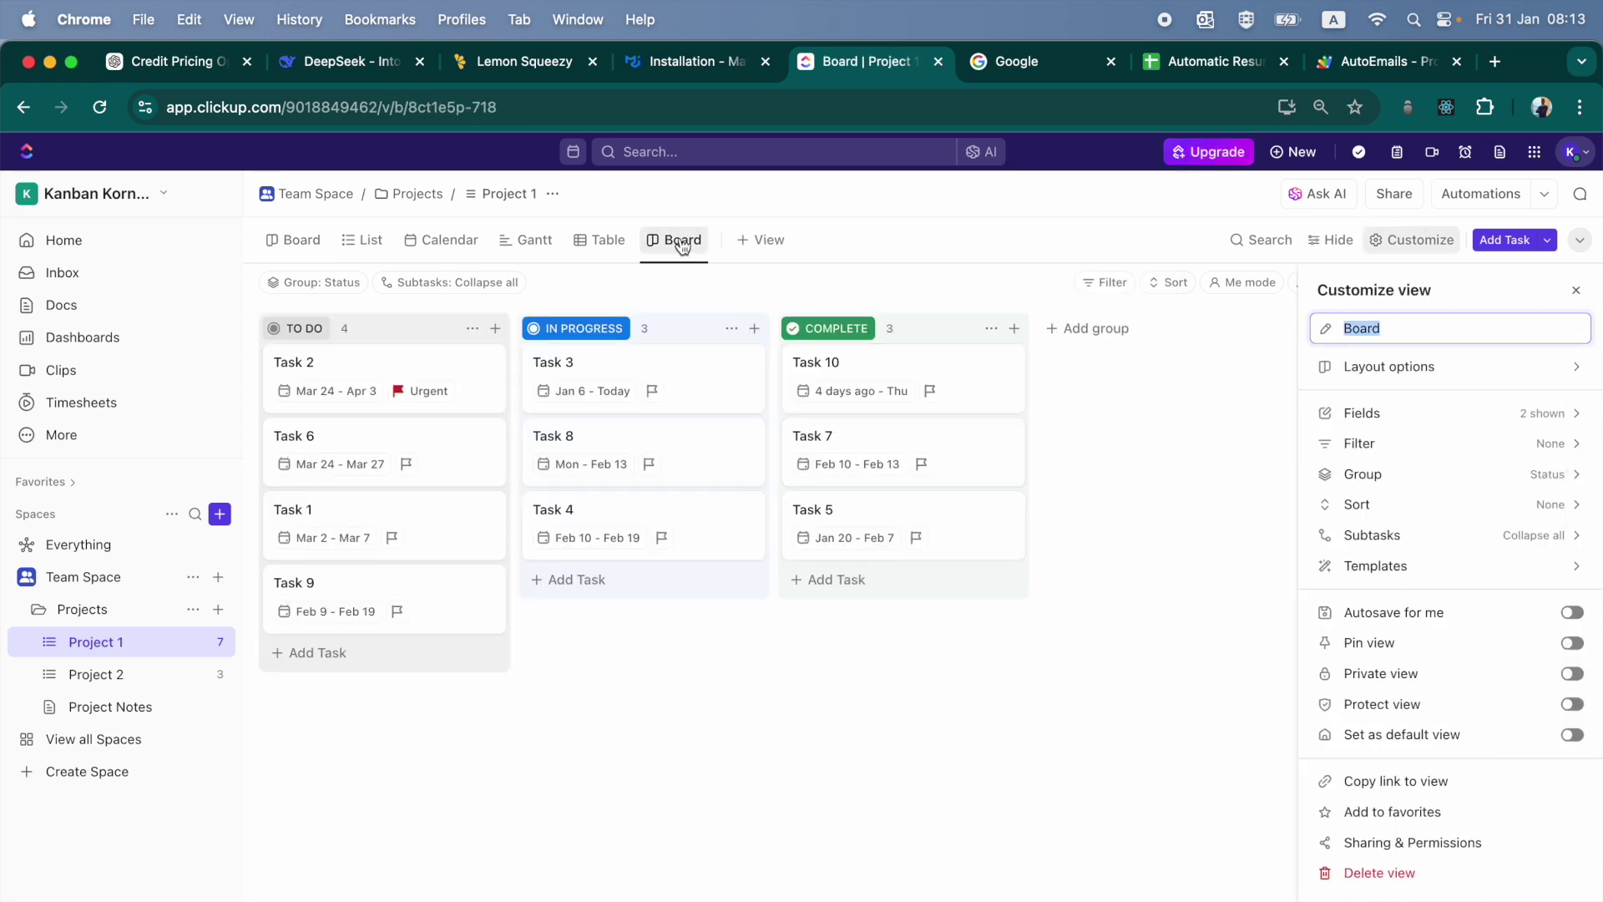
click(1435, 334)
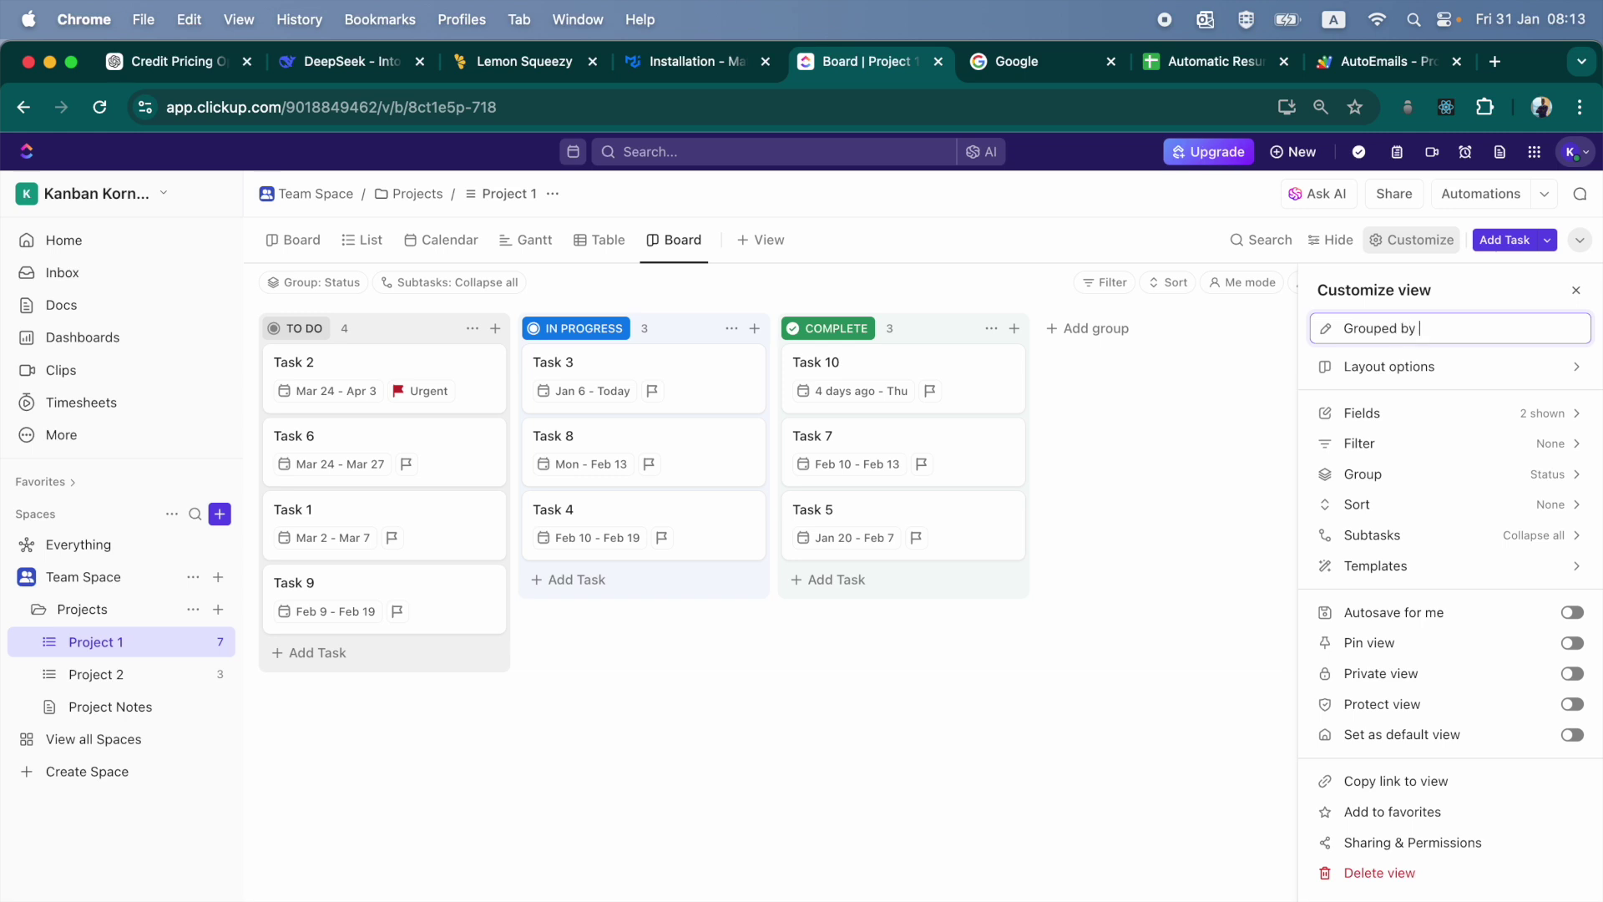
key(super+BackSpace)
key(Return)
click(969, 620)
Step: Move the Task Type view next to the original Board view and pin it
drag(685, 254, 351, 243)
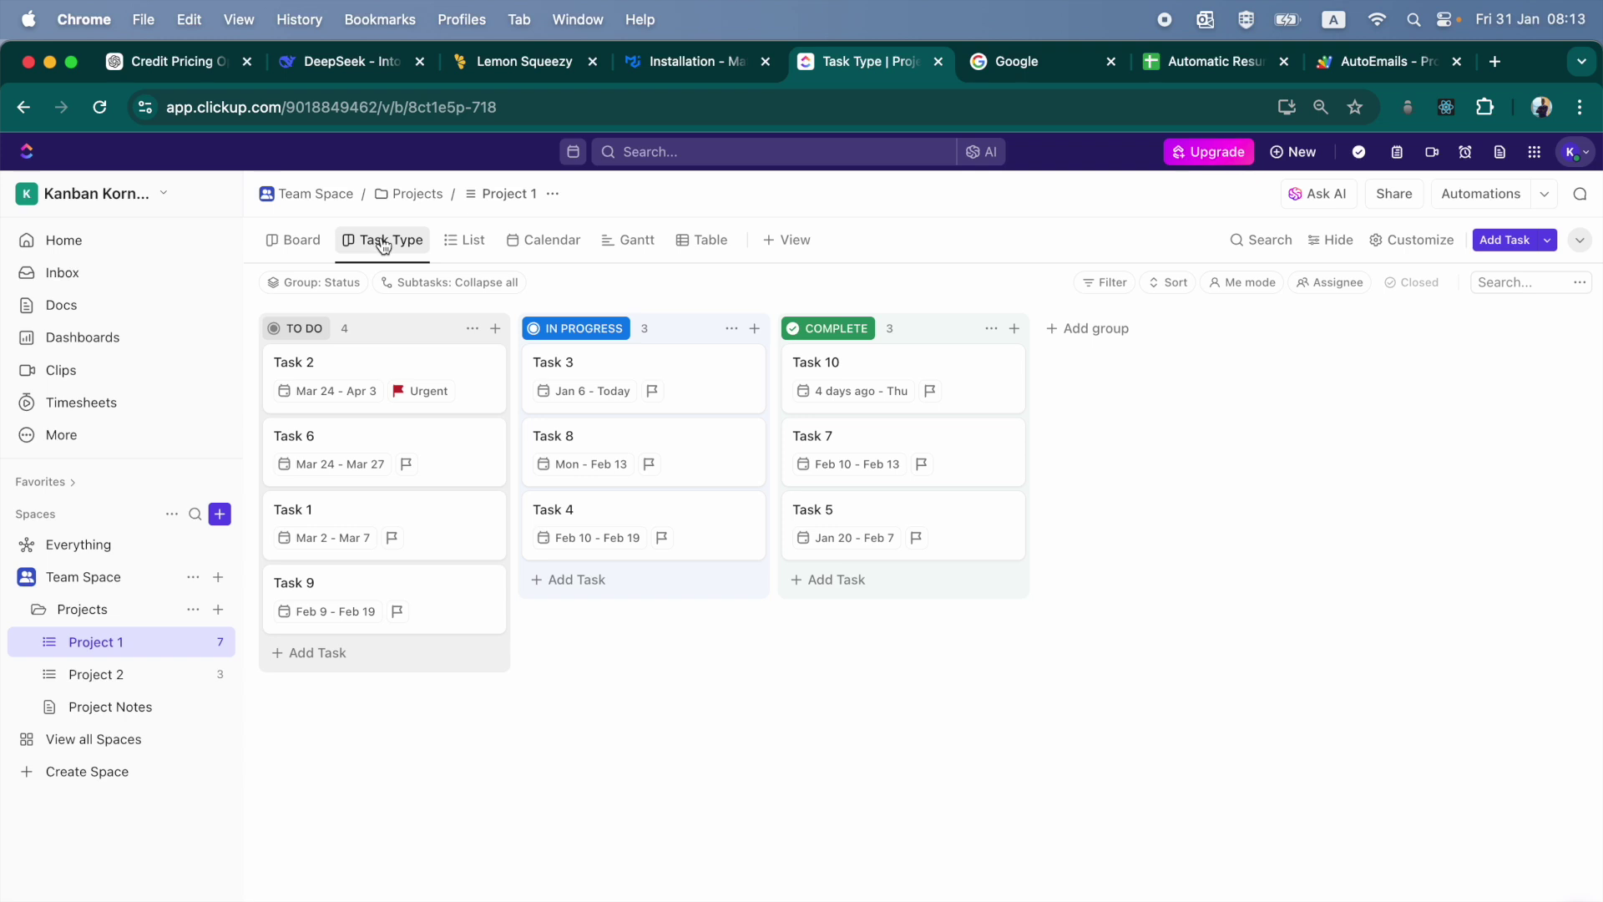
click(384, 245)
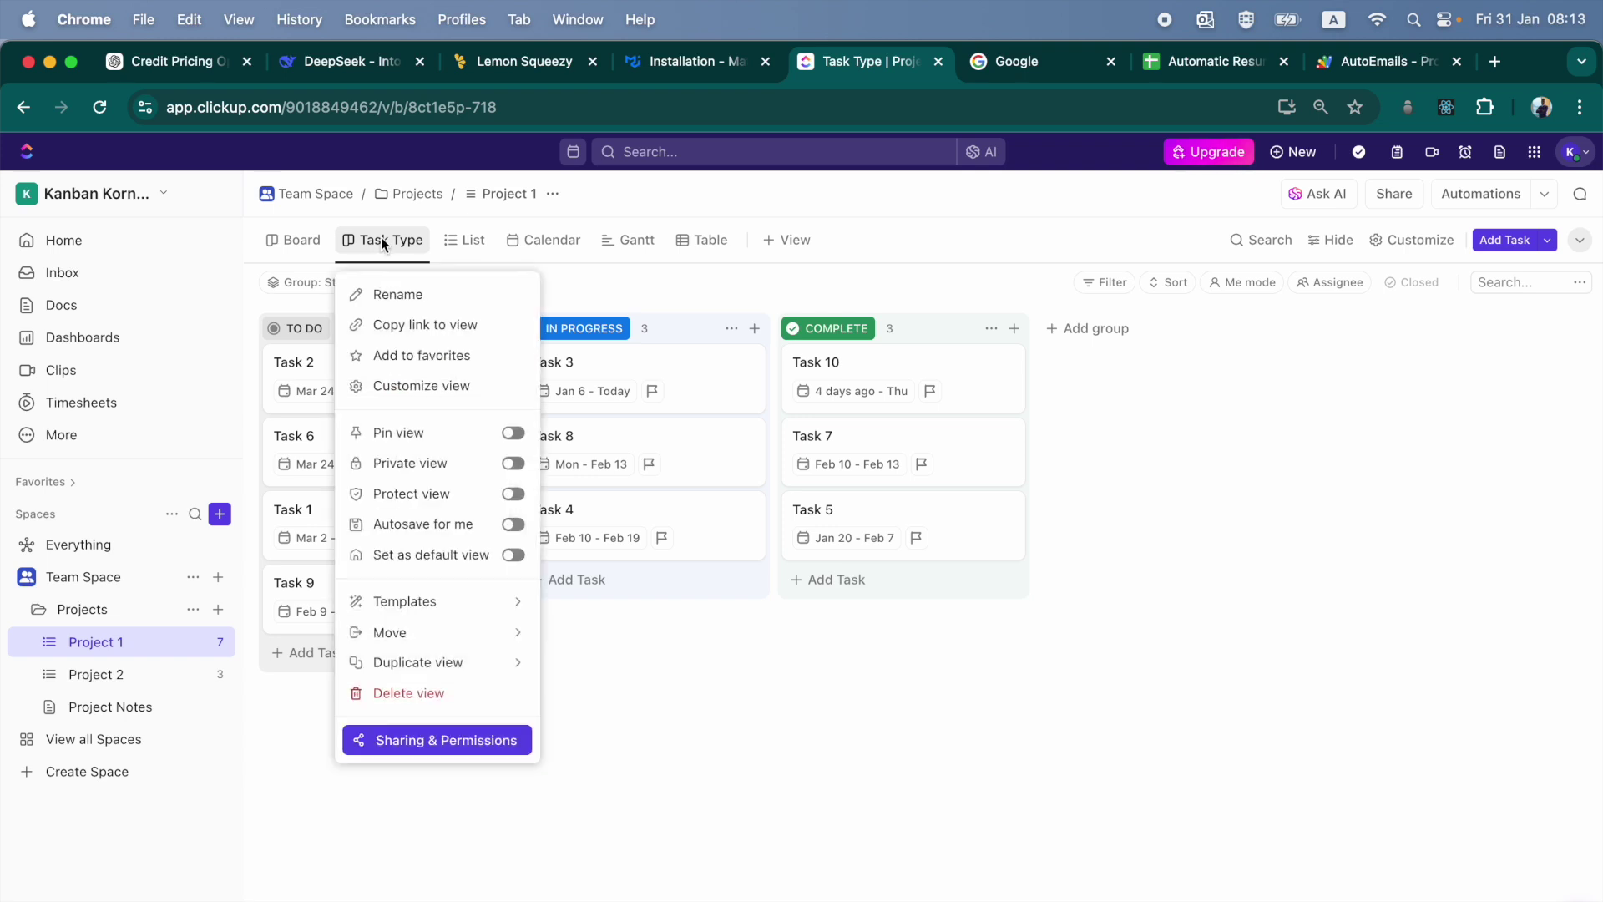
click(425, 440)
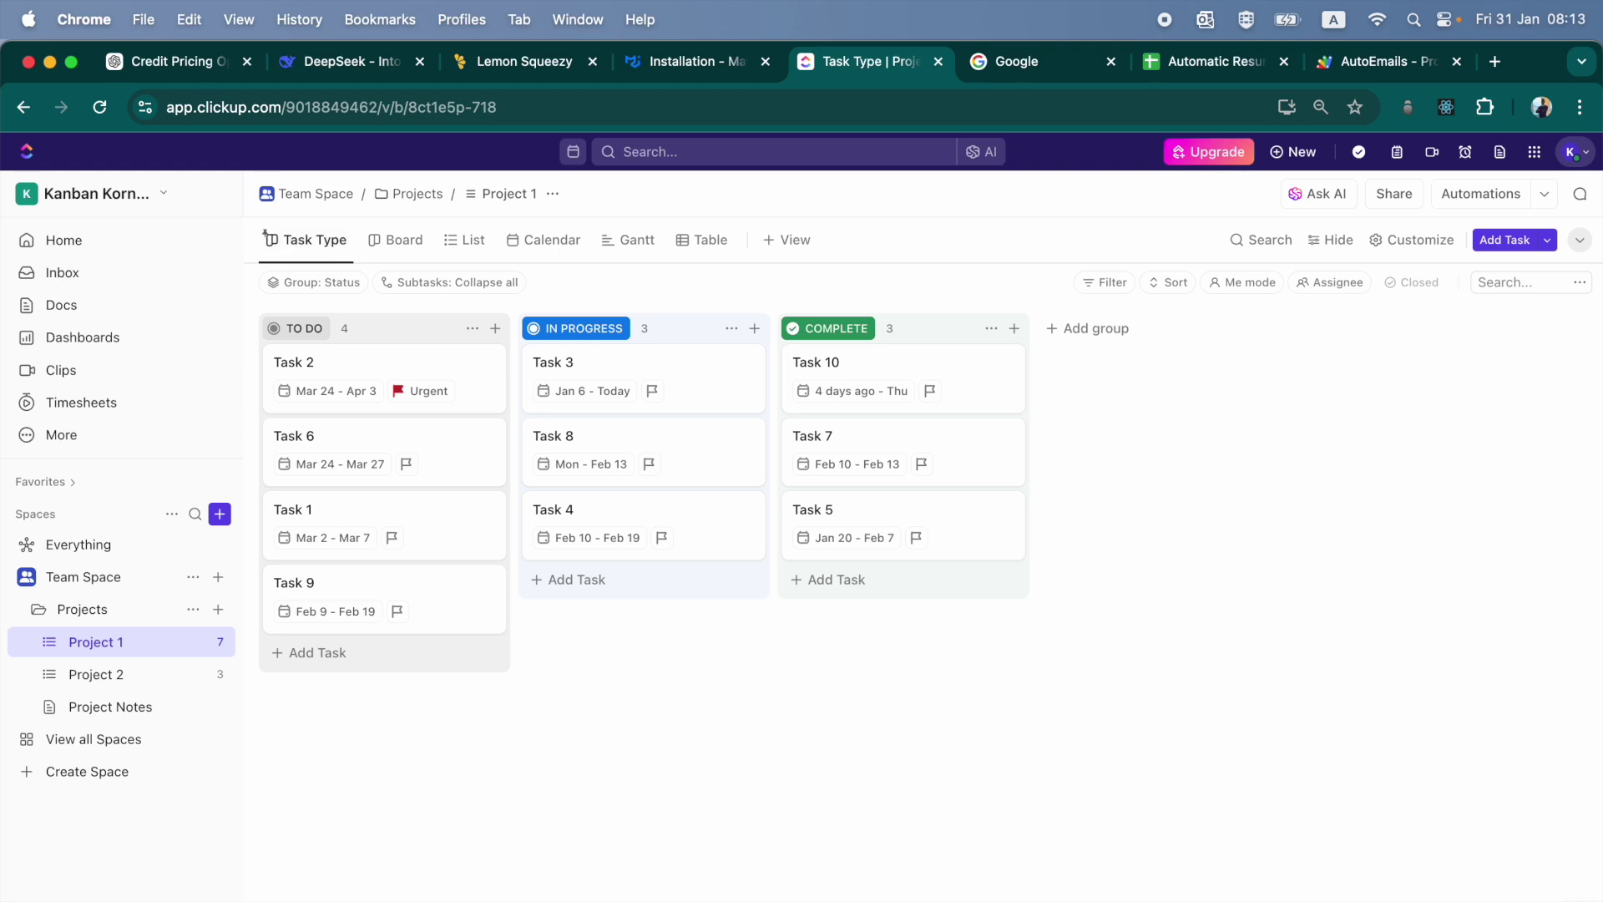
click(392, 259)
click(322, 250)
Step: Group the Task Type view's tasks by the custom Task Type field
click(342, 281)
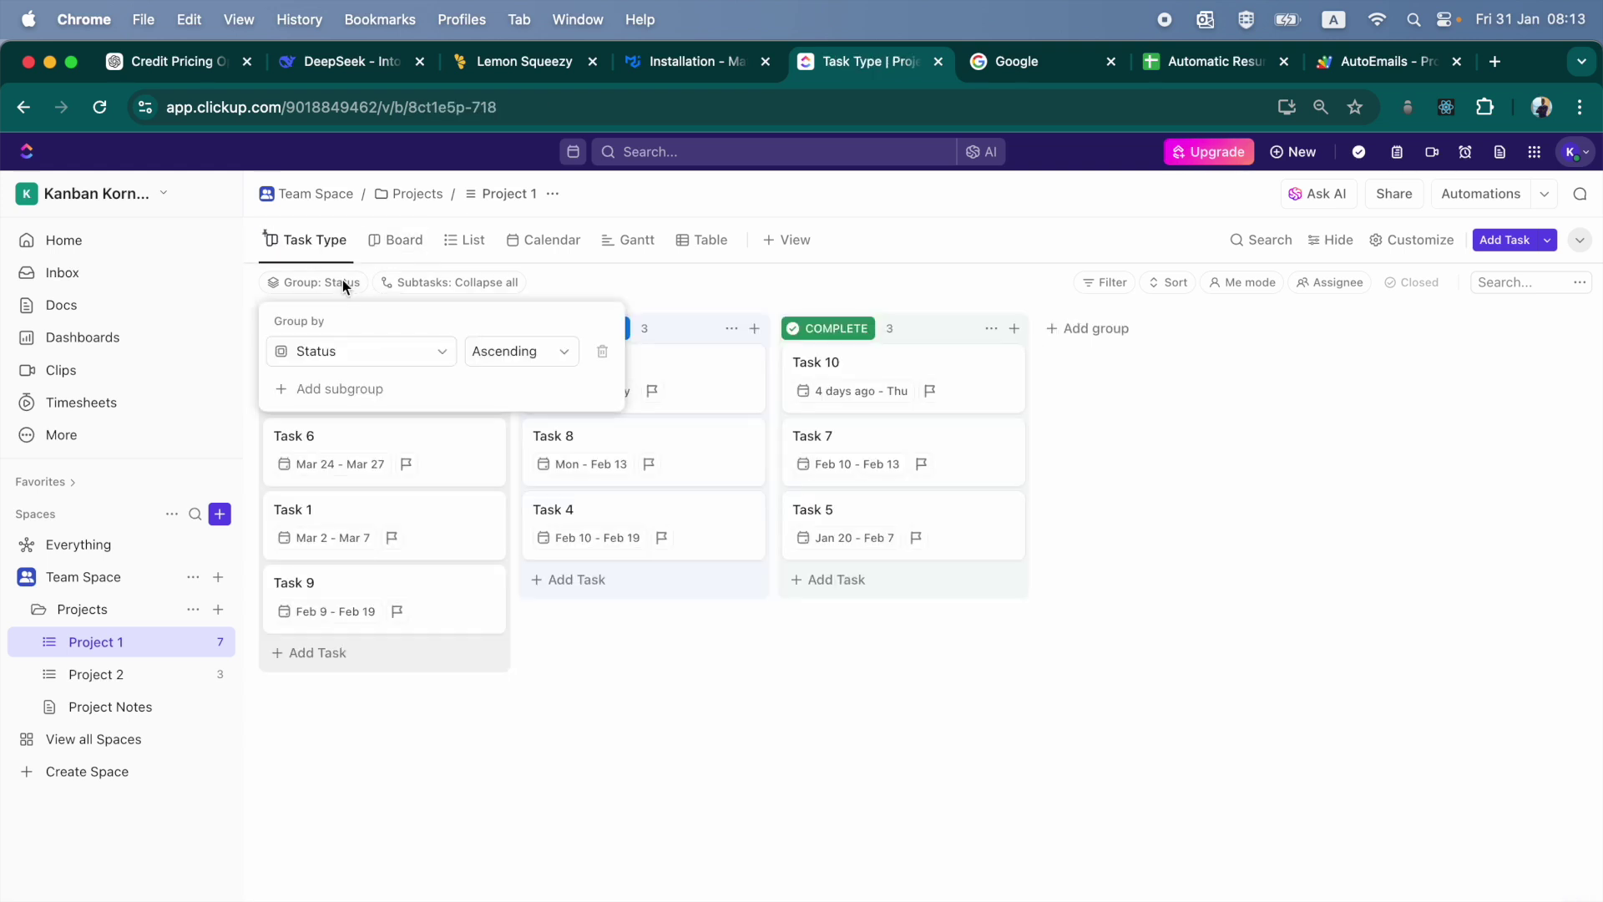
click(380, 352)
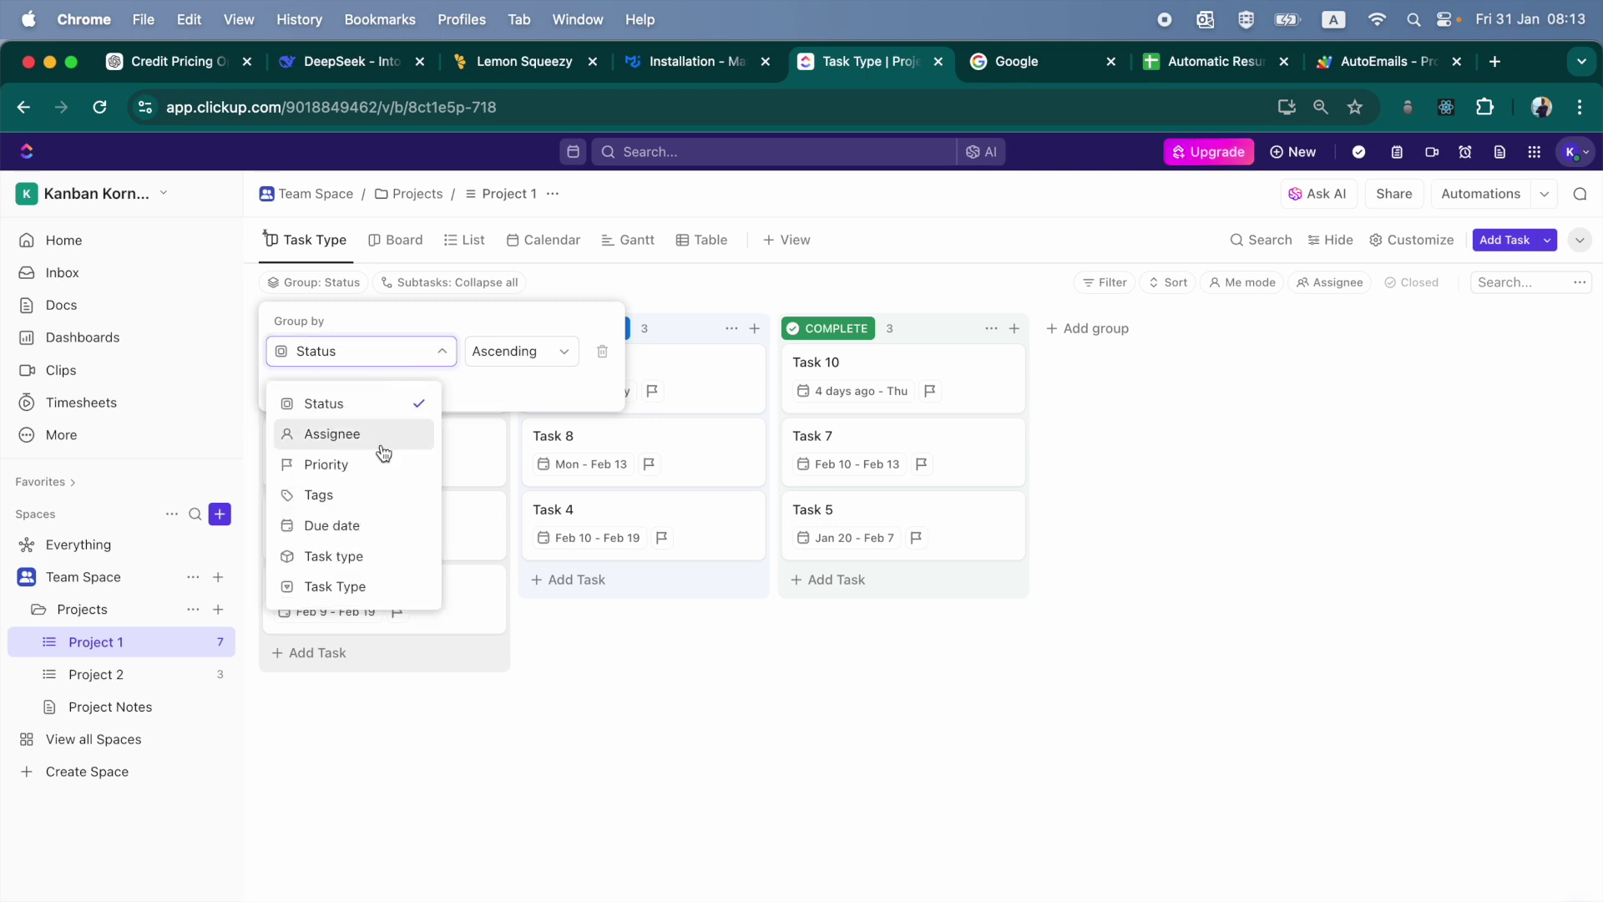
click(388, 589)
click(792, 726)
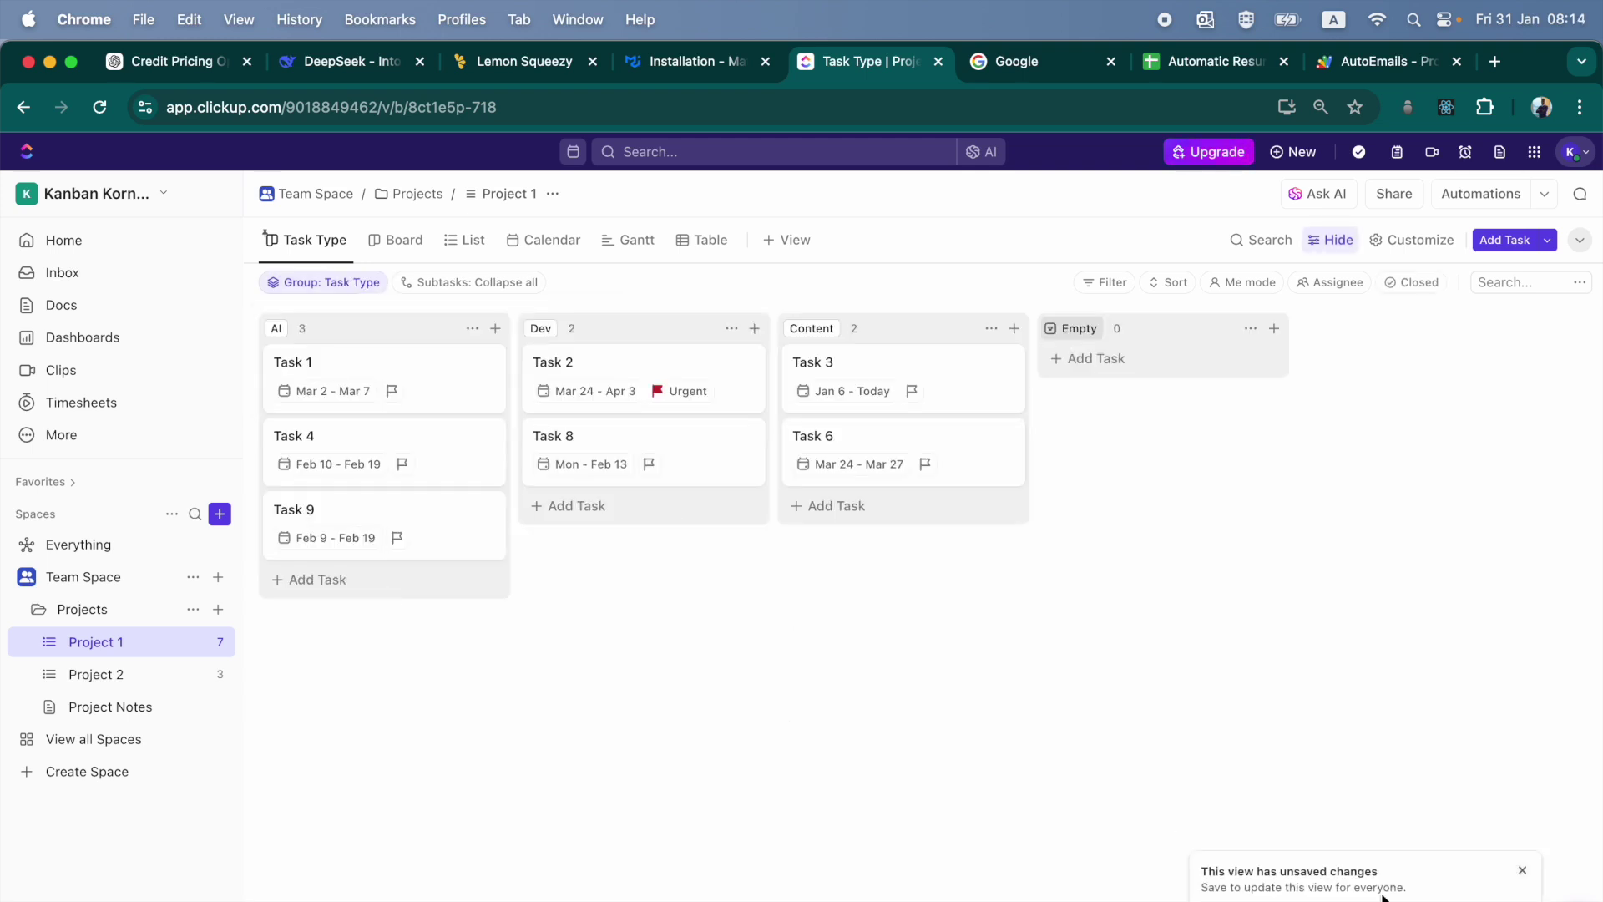
Step: Compare the Task Type grouping with the original Board view by switching between the two
click(398, 251)
click(328, 245)
click(385, 250)
click(315, 244)
click(393, 244)
click(314, 250)
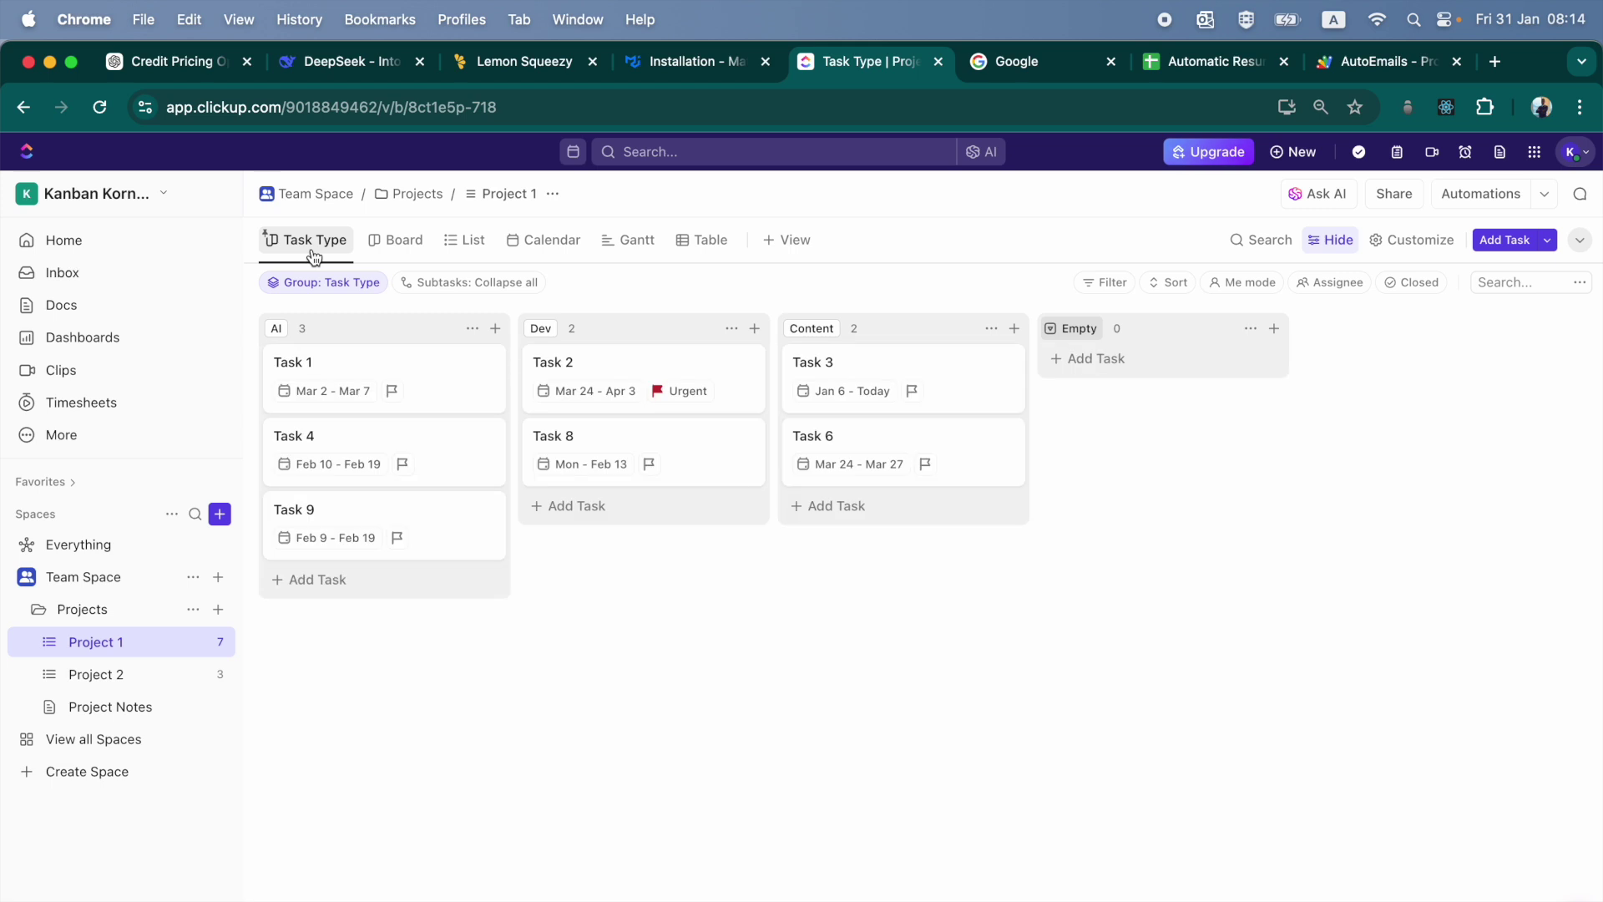
click(377, 250)
Step: Open the List view and look at its duplication options and the view types that can be added to the project
click(465, 250)
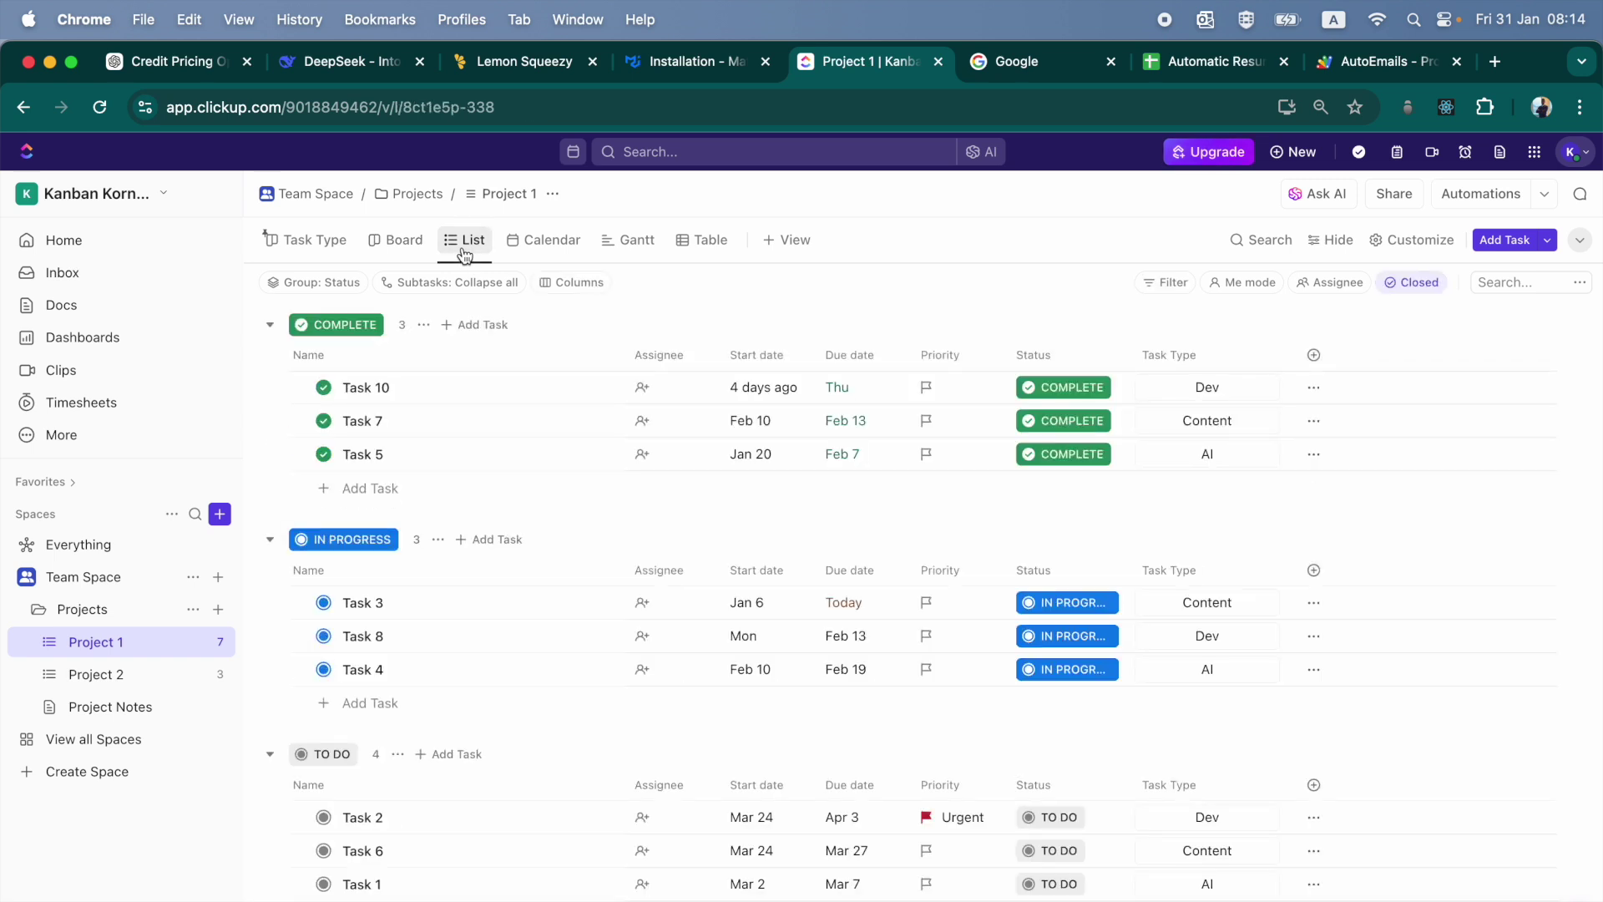
click(465, 252)
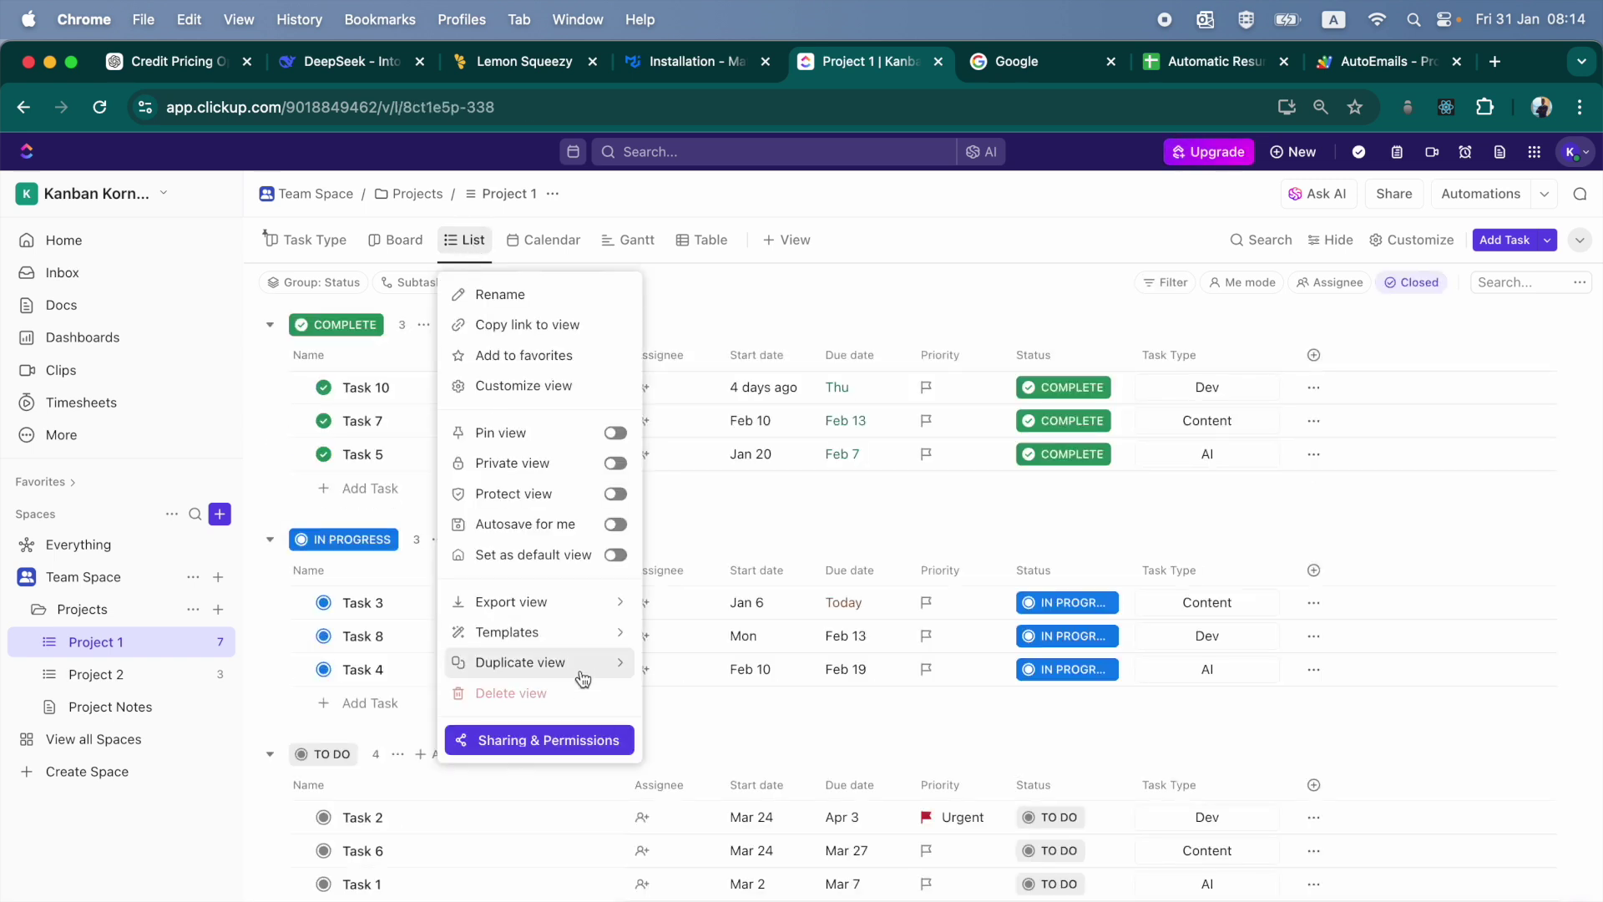
mouse_move(582, 672)
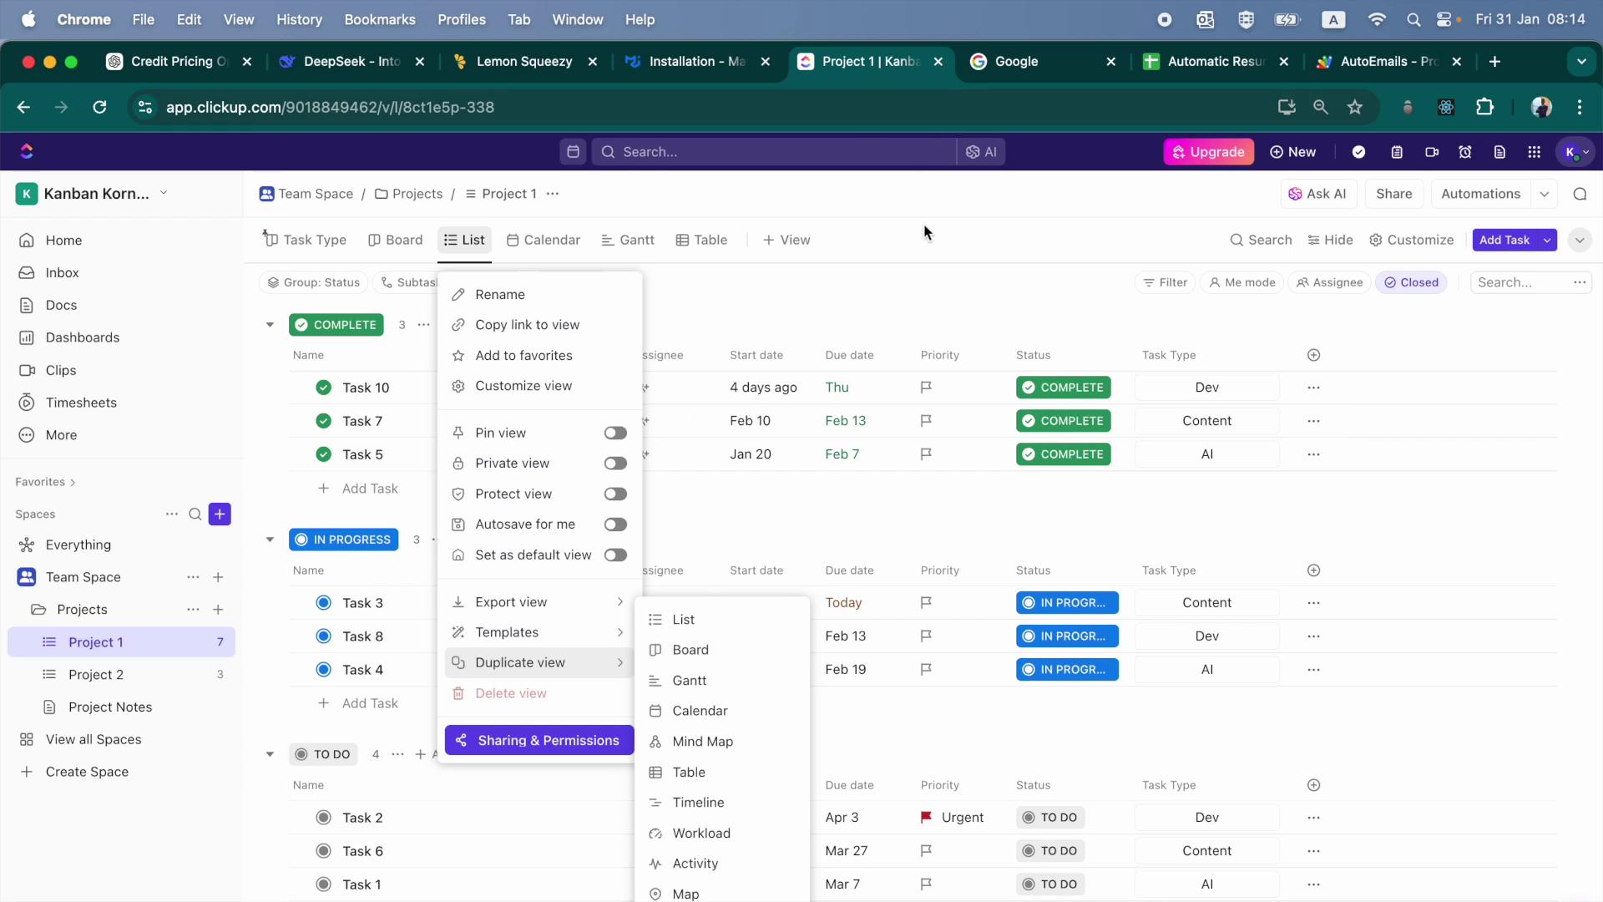
click(571, 254)
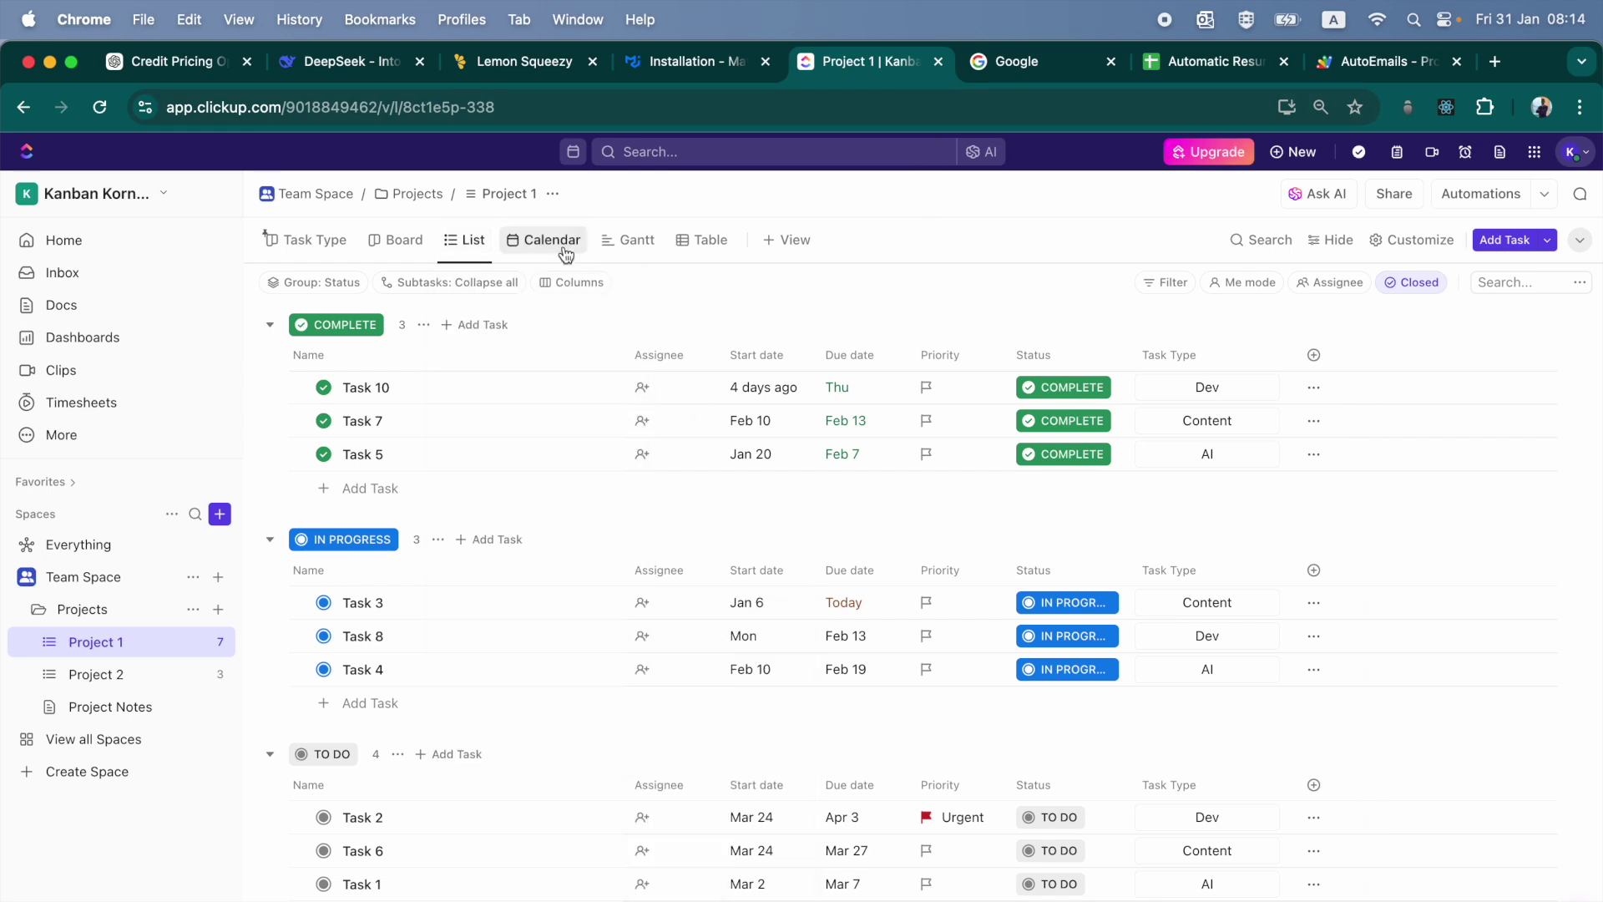
click(793, 240)
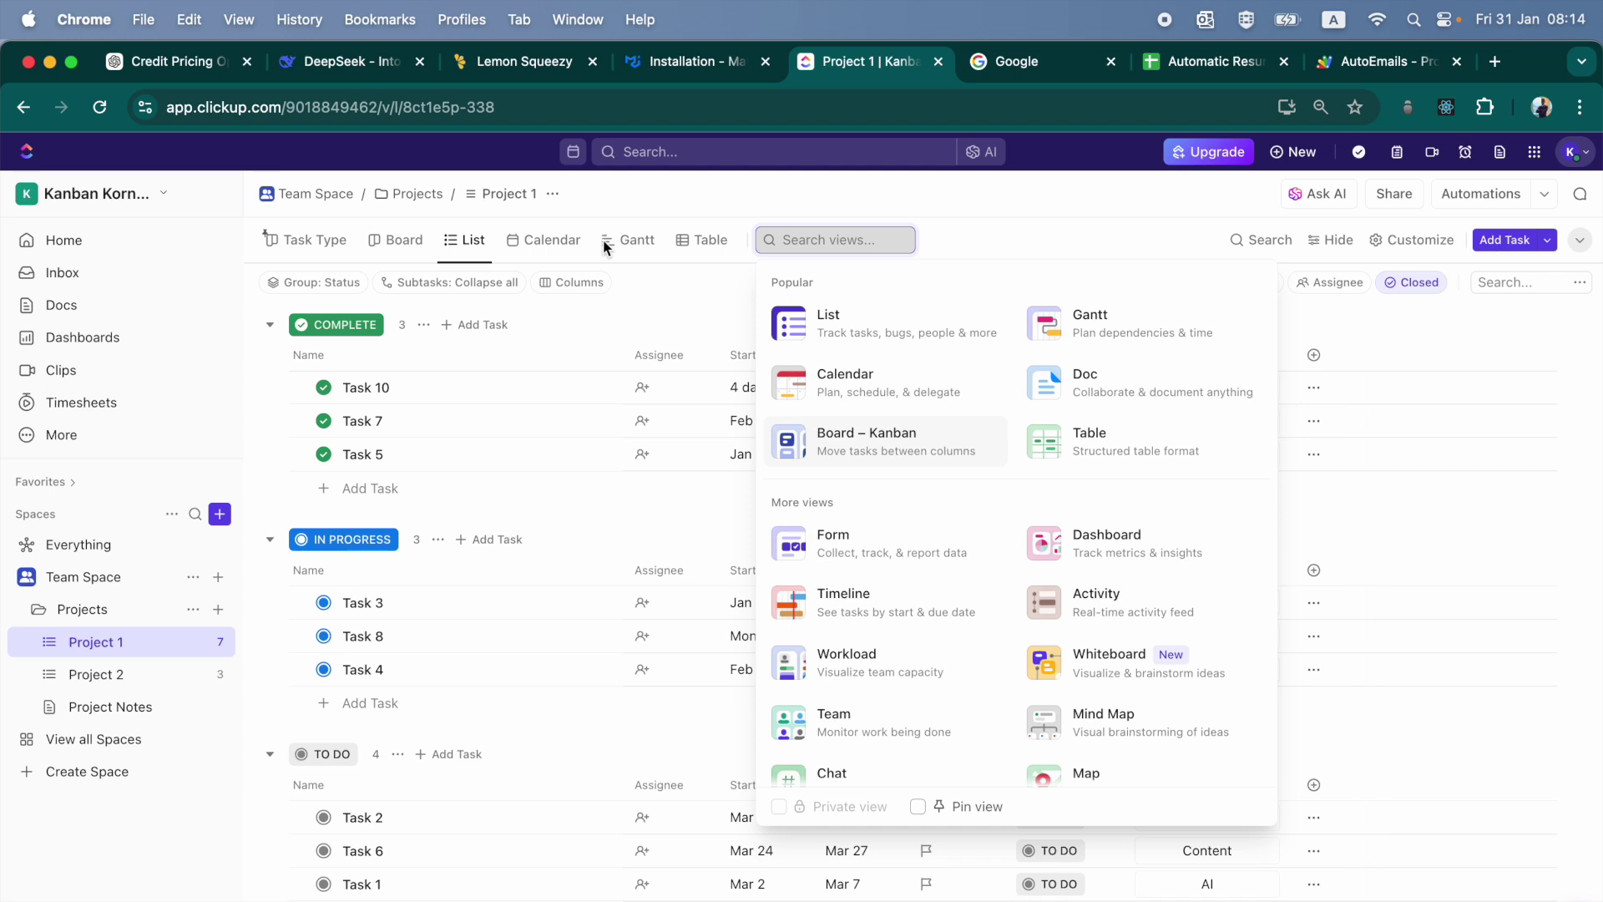
click(1032, 239)
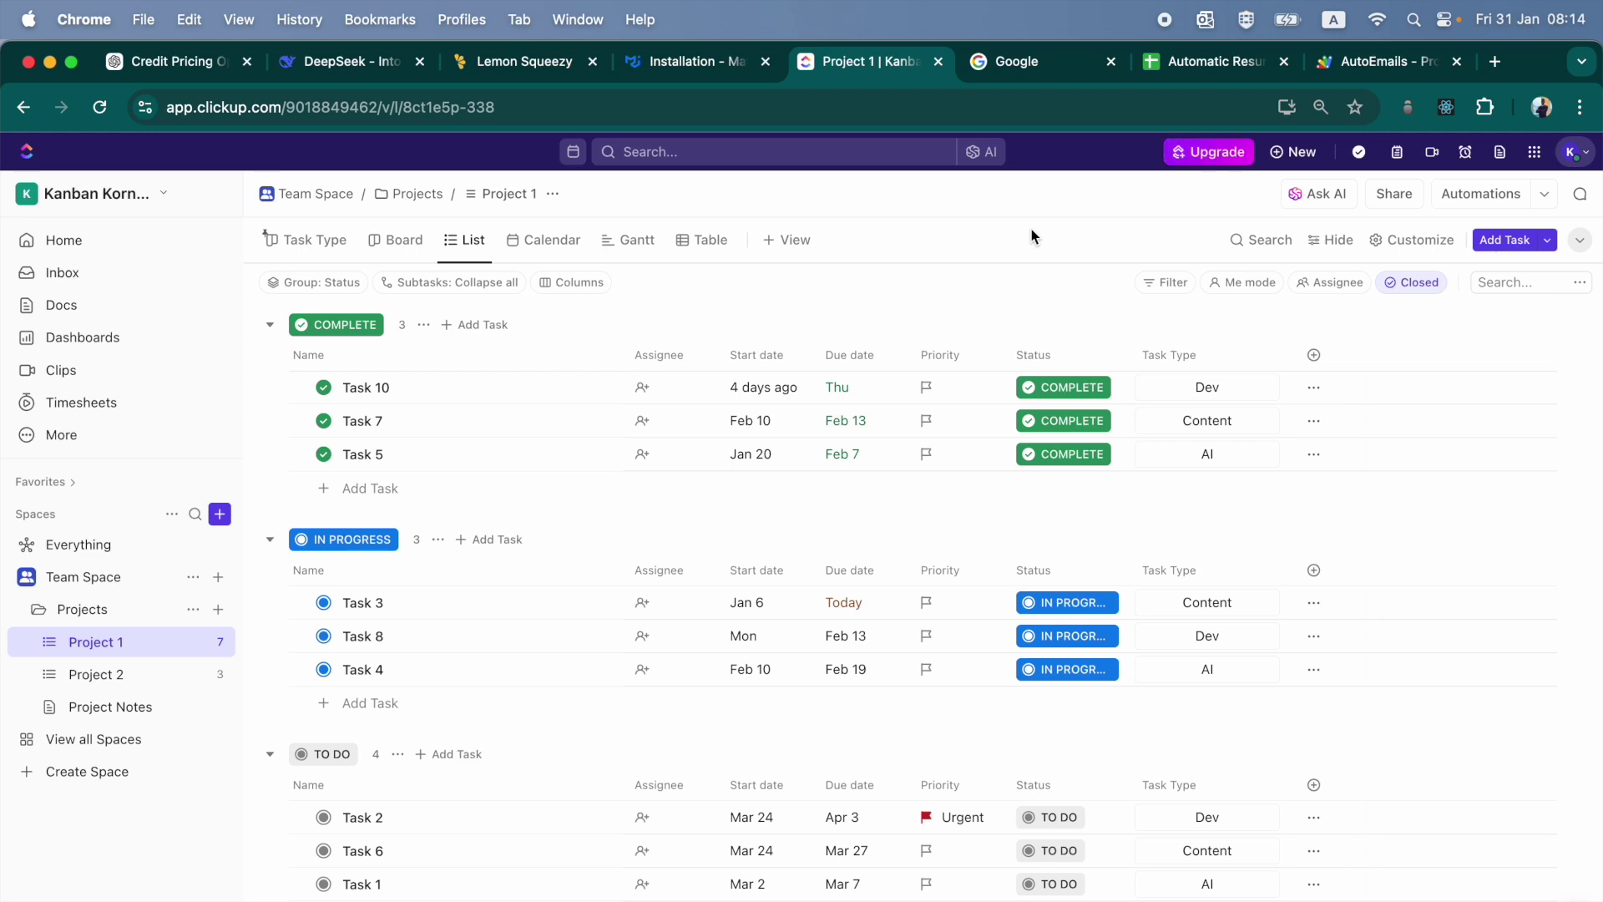
Step: Add a Dashboard view to Project 1 from the Simple Dashboard template and pin it
click(787, 239)
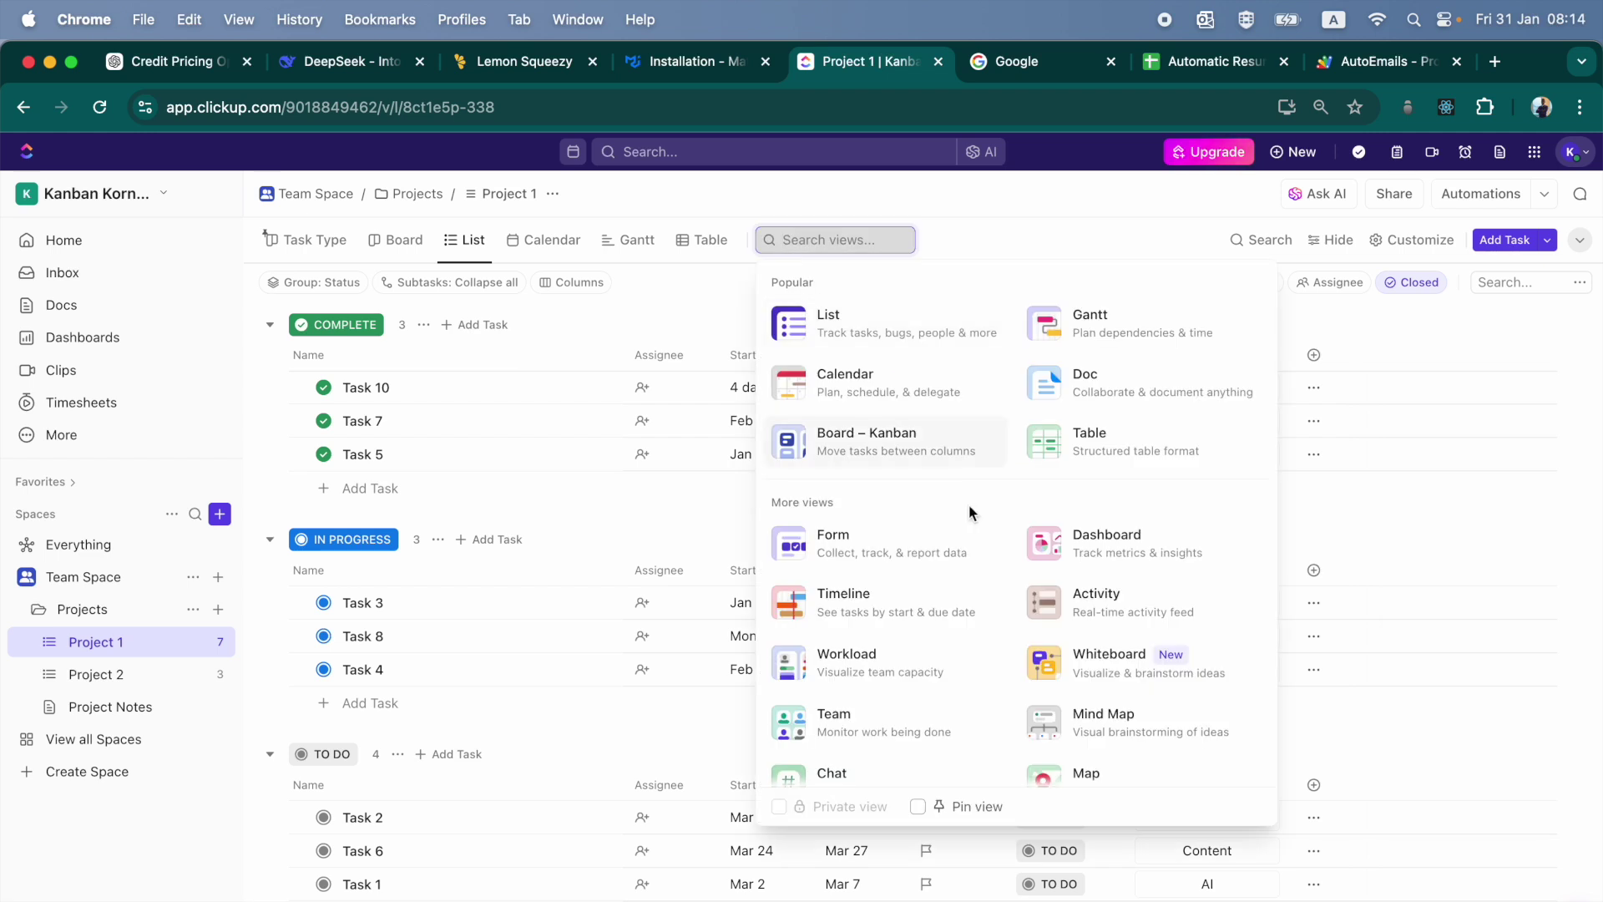
click(1146, 552)
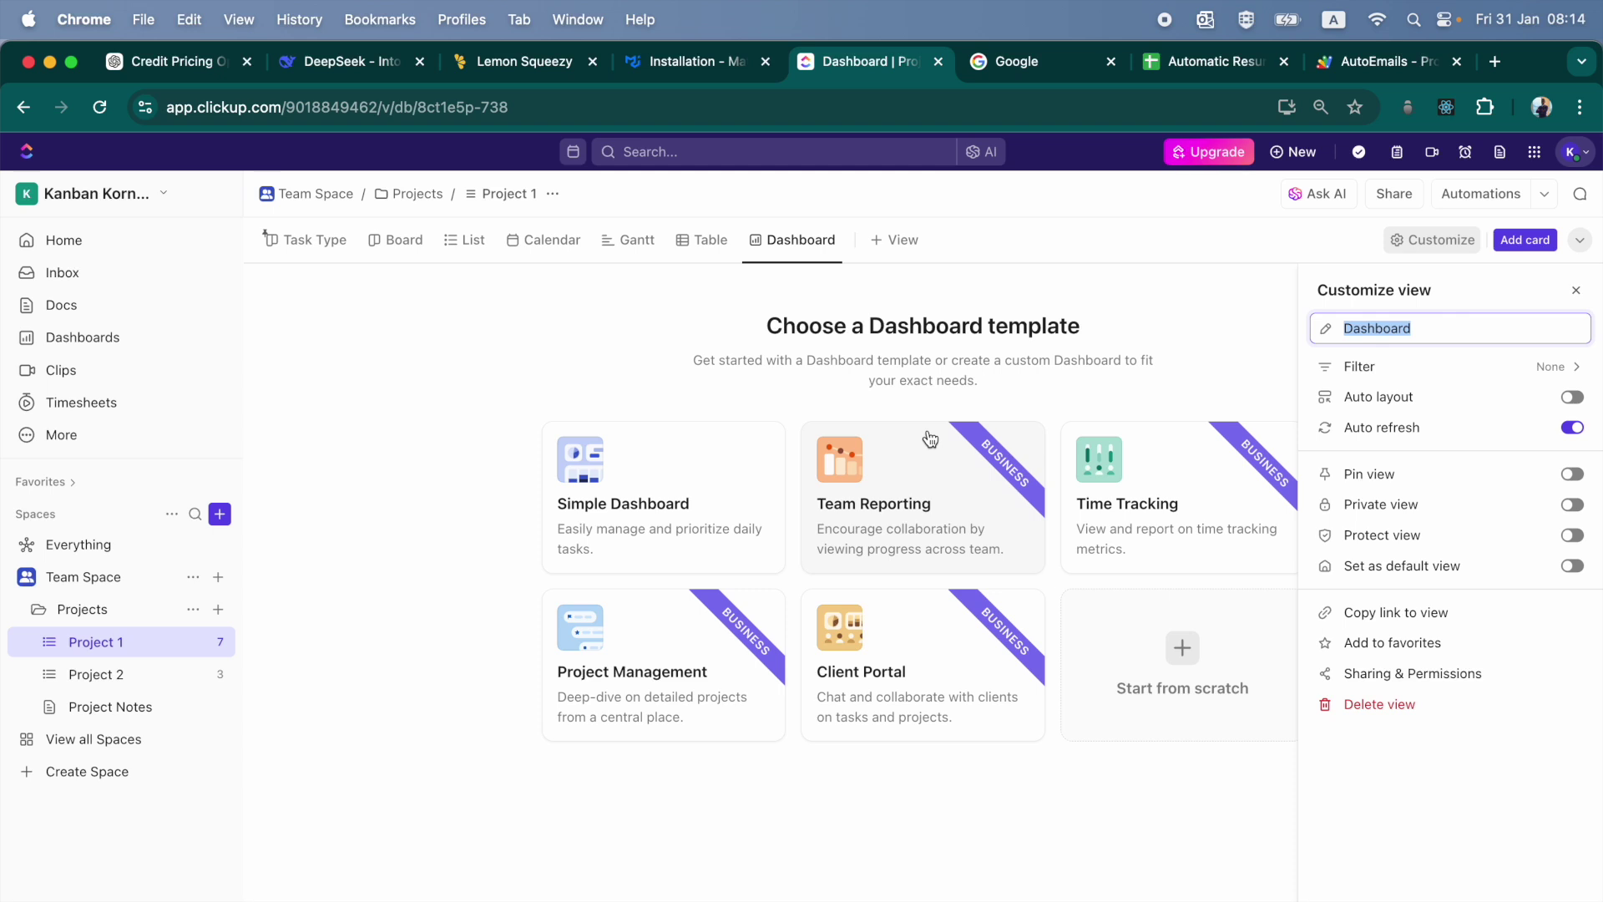
key(Escape)
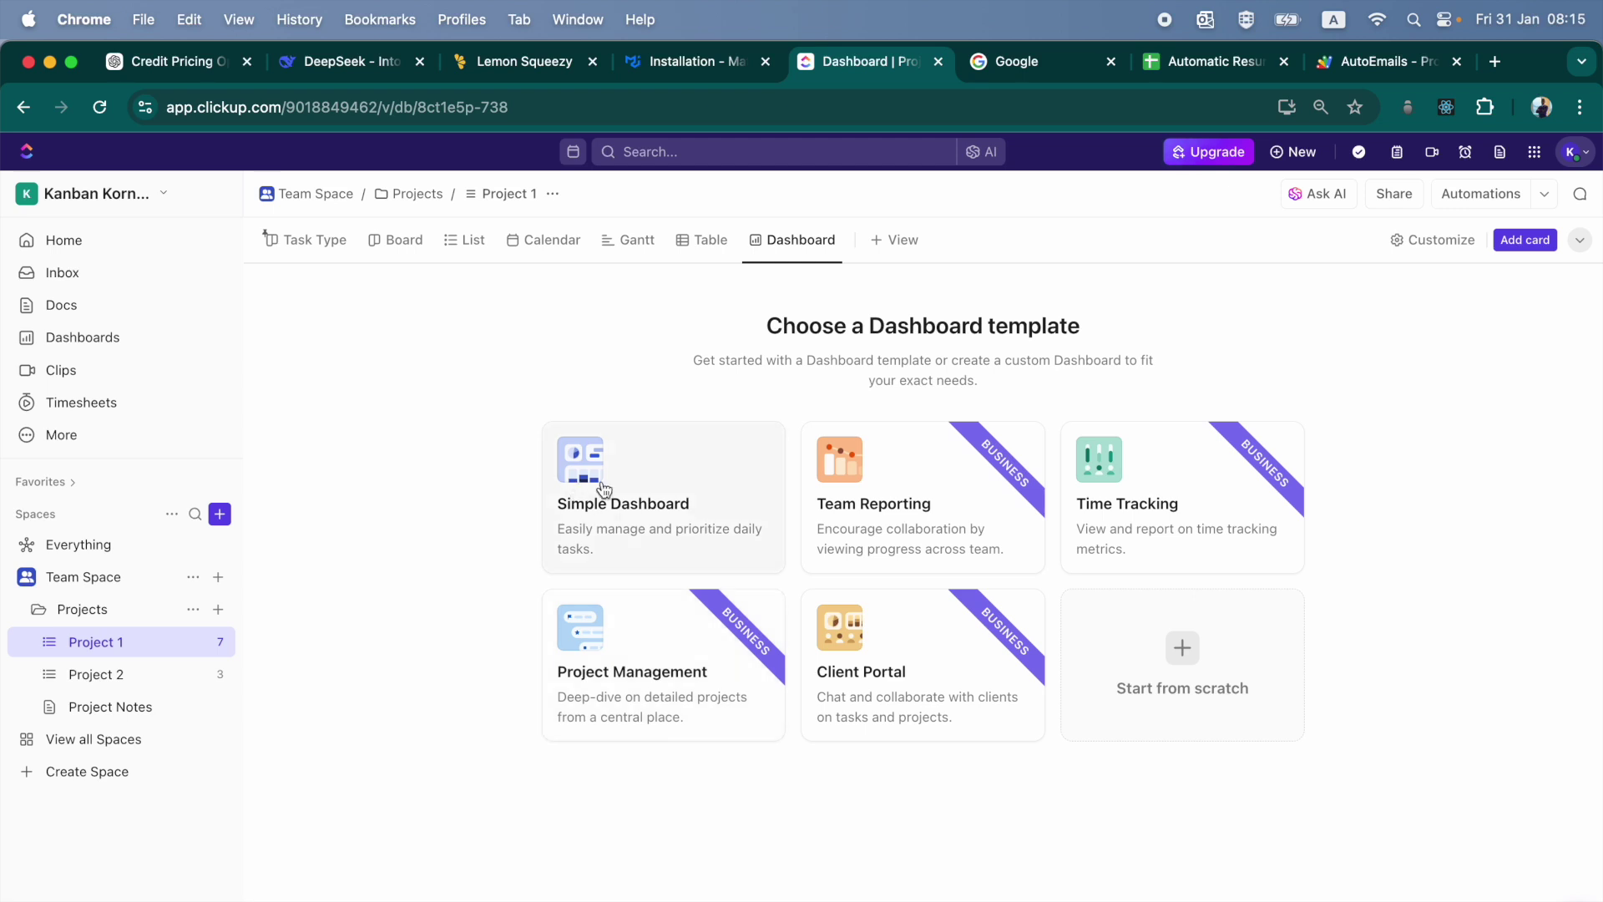
click(655, 511)
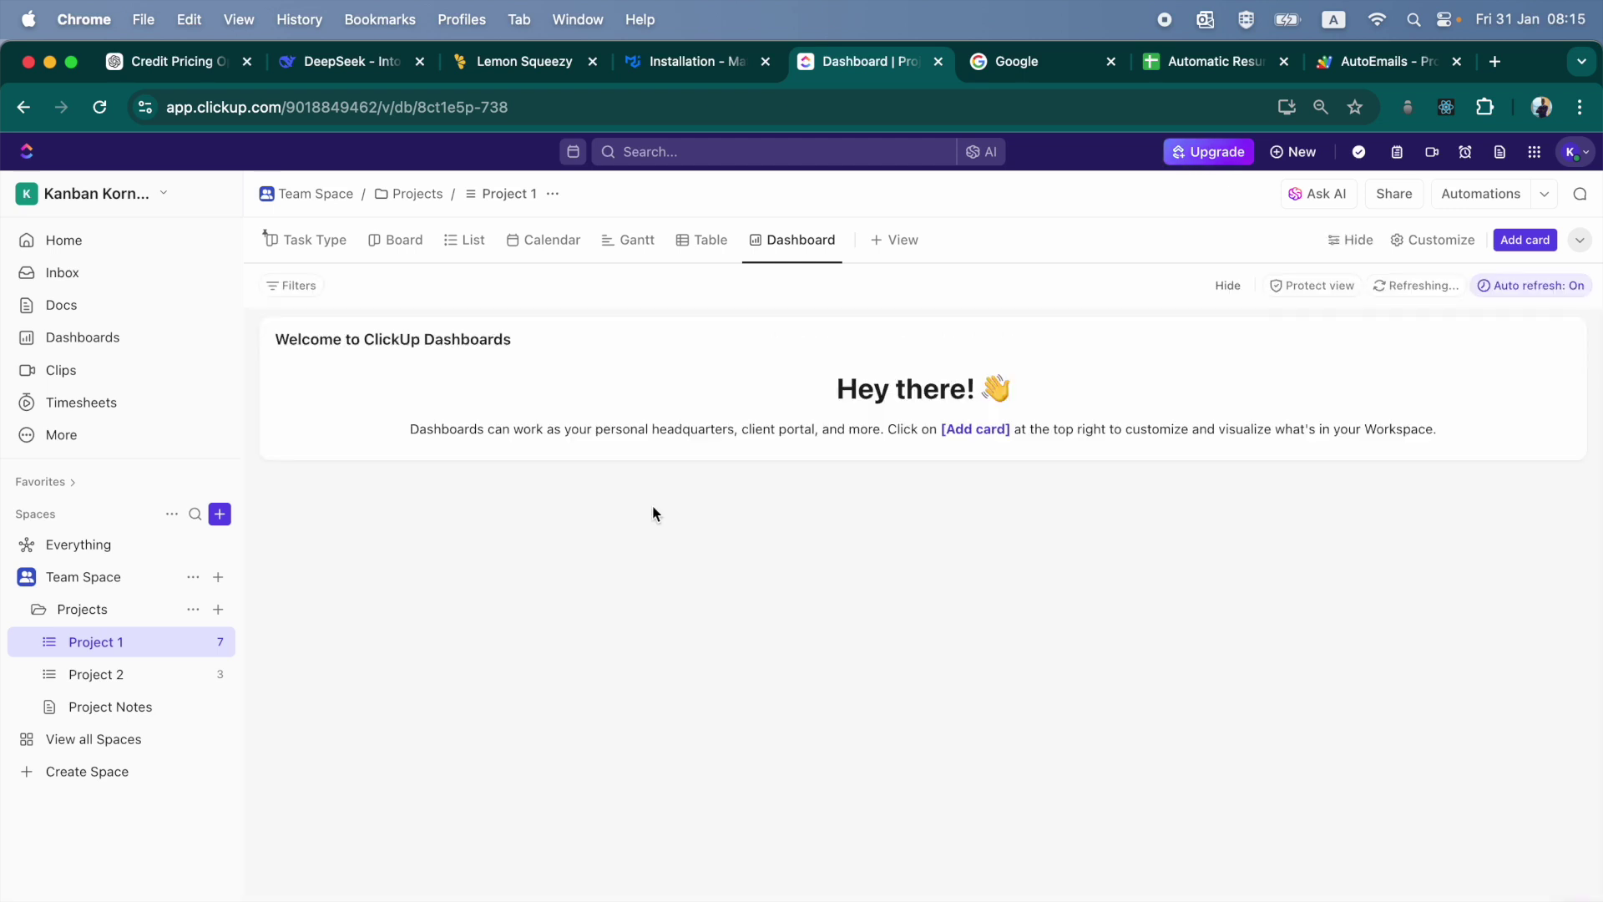
click(772, 252)
click(855, 450)
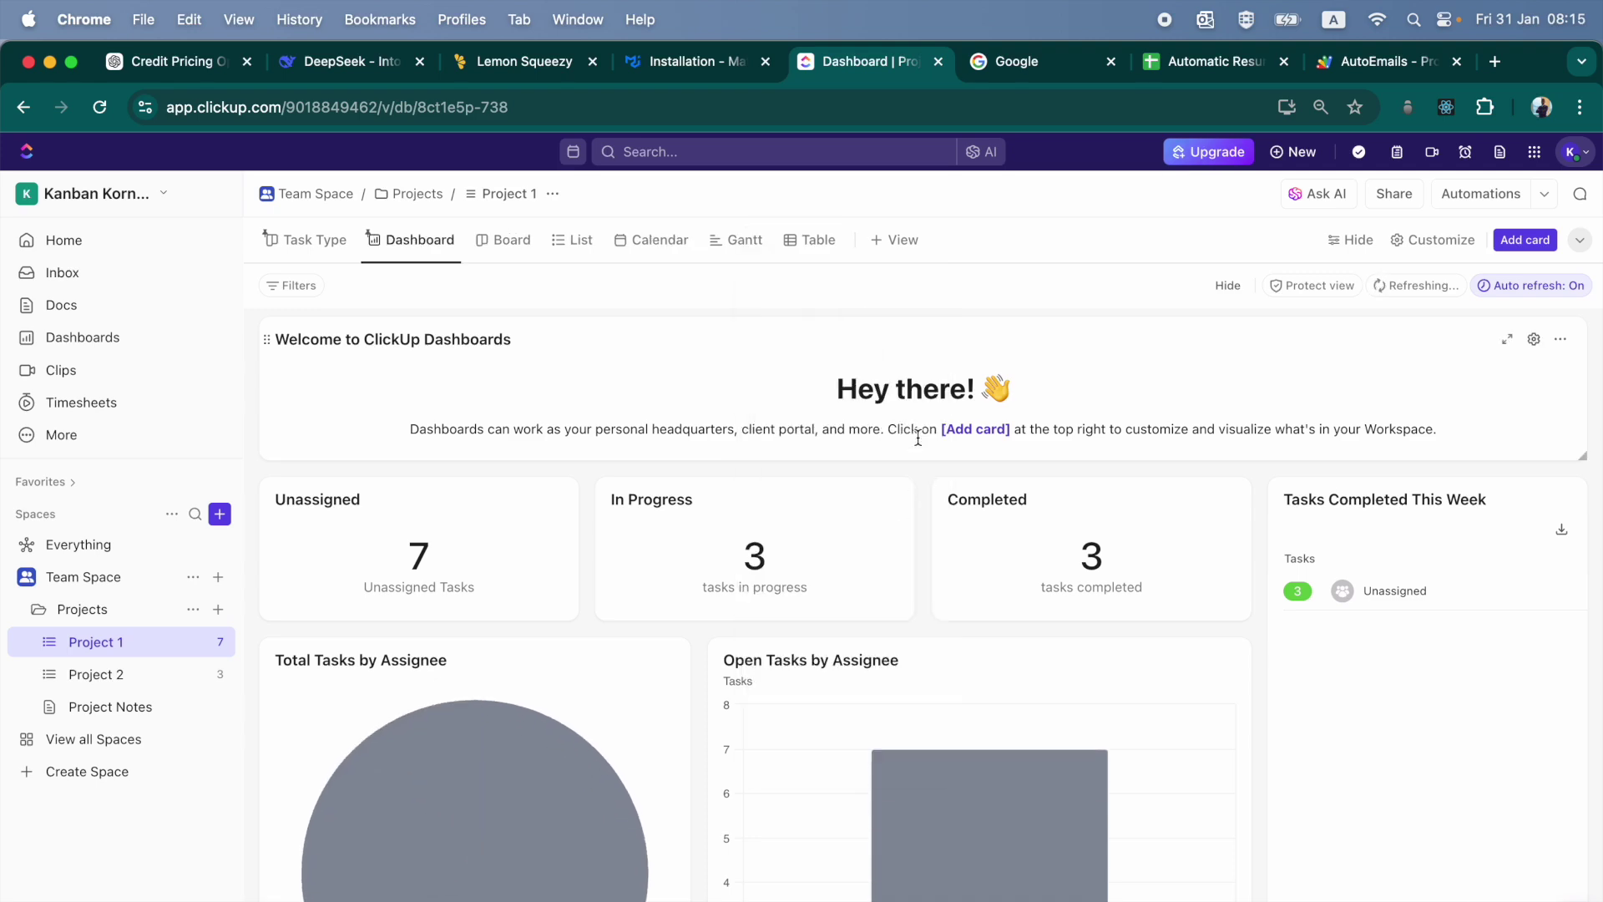
Step: Look through the dashboard's cards and delete the Tasks Due This Week or Overdue card
scroll(1038, 645, down, 7)
scroll(1038, 645, up, 7)
scroll(1039, 650, down, 1)
scroll(1038, 649, up, 1)
scroll(934, 629, down, 3)
scroll(933, 624, up, 3)
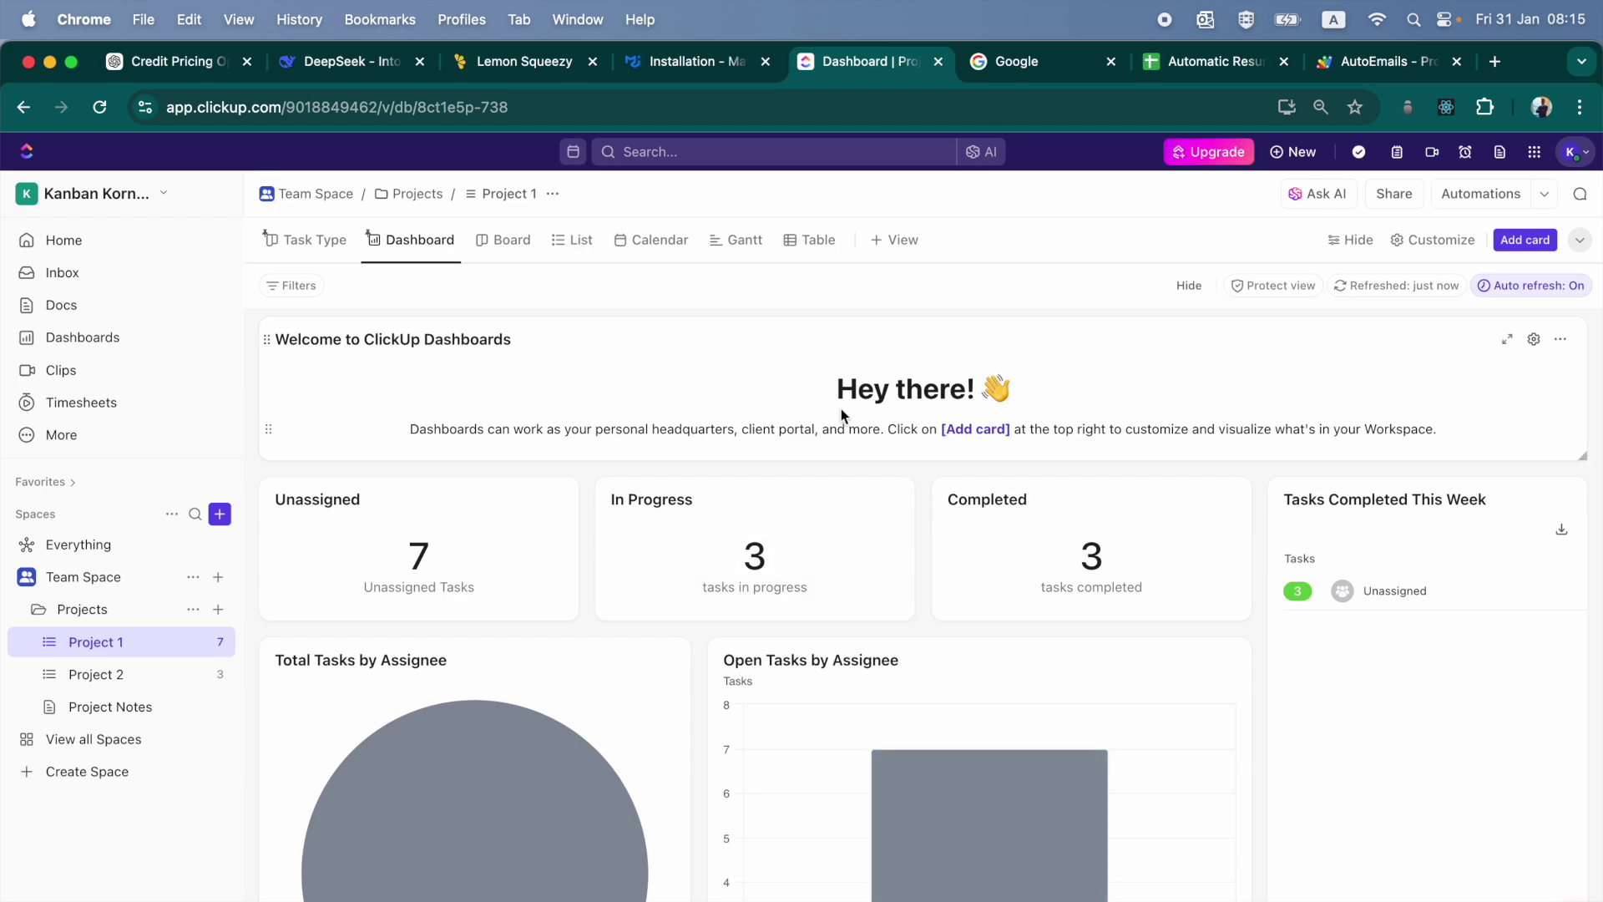
scroll(840, 408, down, 10)
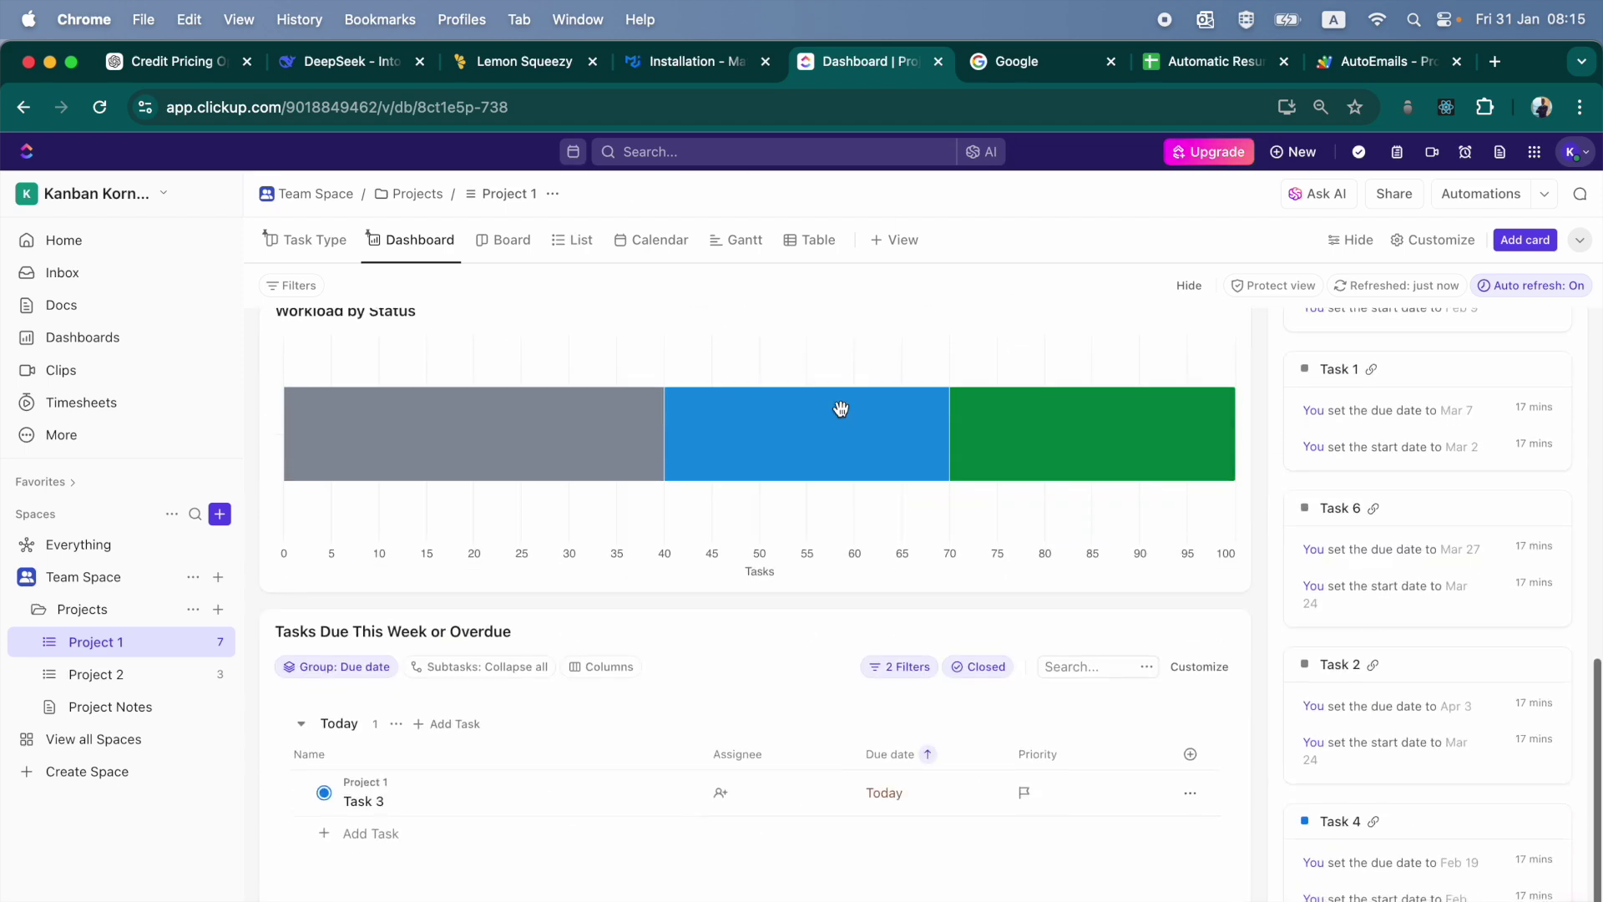
click(1224, 631)
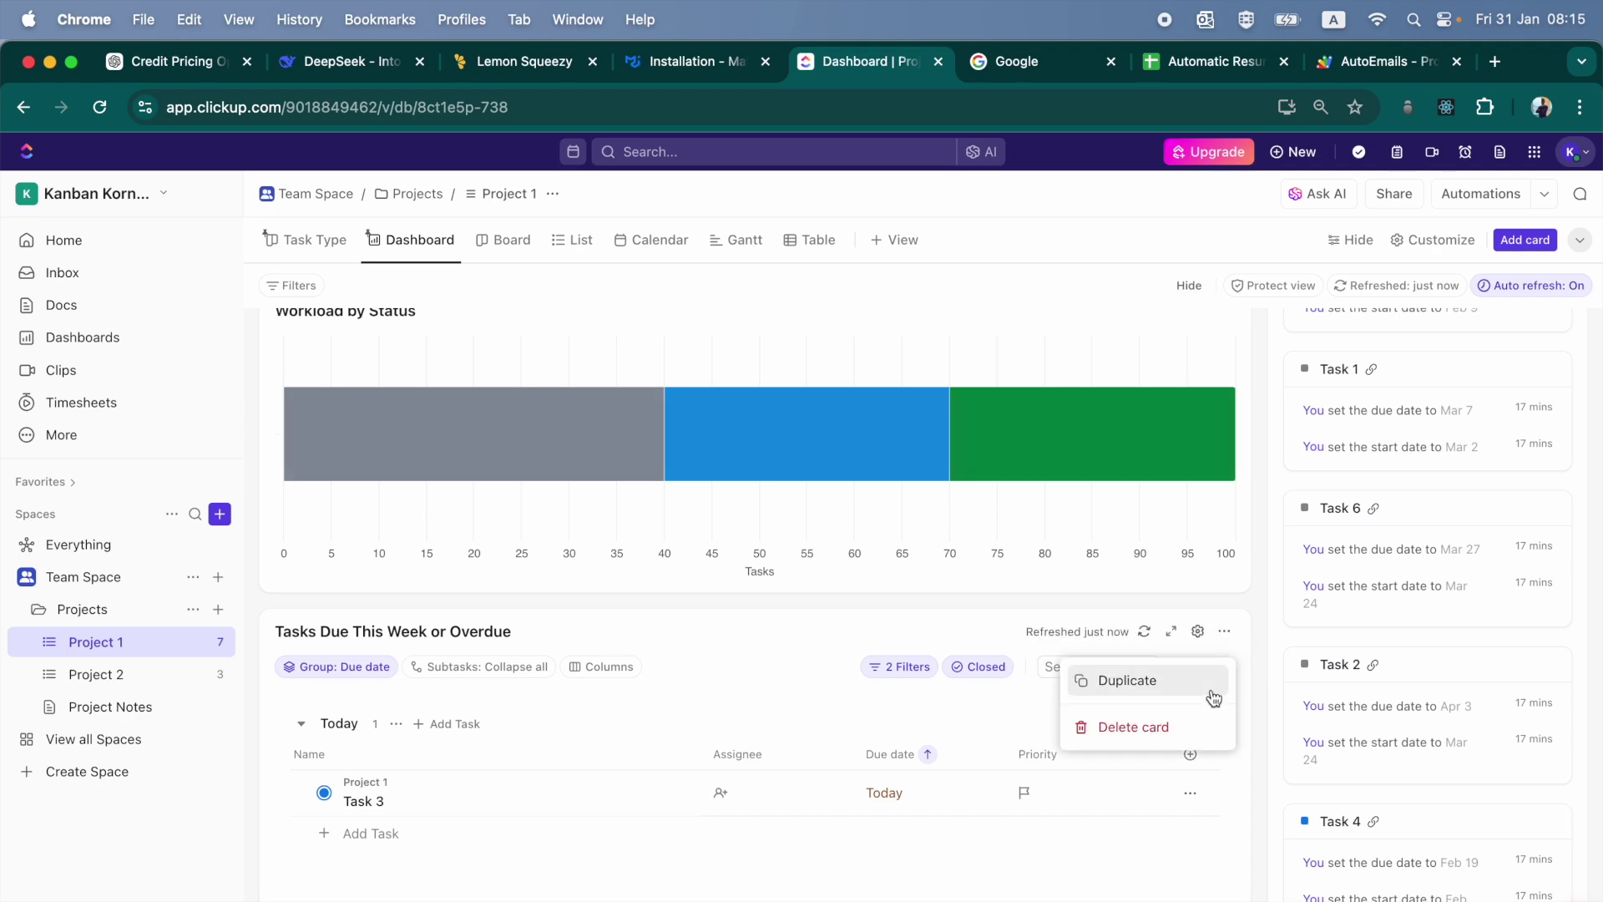
click(1169, 727)
Step: Delete the Tasks Completed This Week and Latest Activity cards from the dashboard
scroll(1458, 473, up, 7)
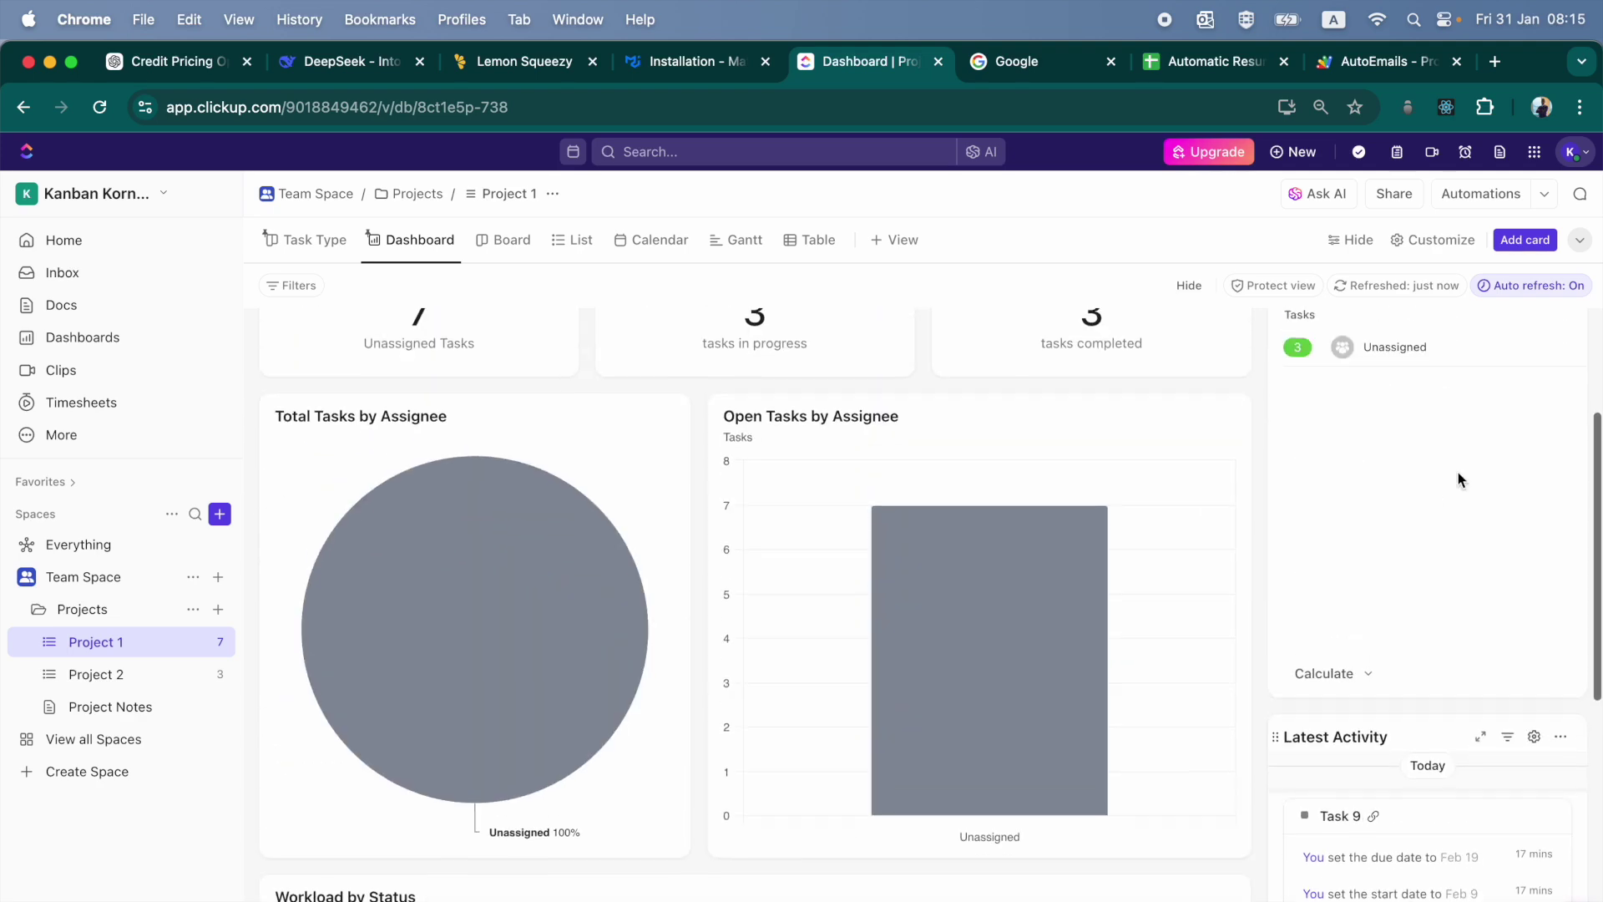
scroll(1457, 473, up, 3)
click(1560, 499)
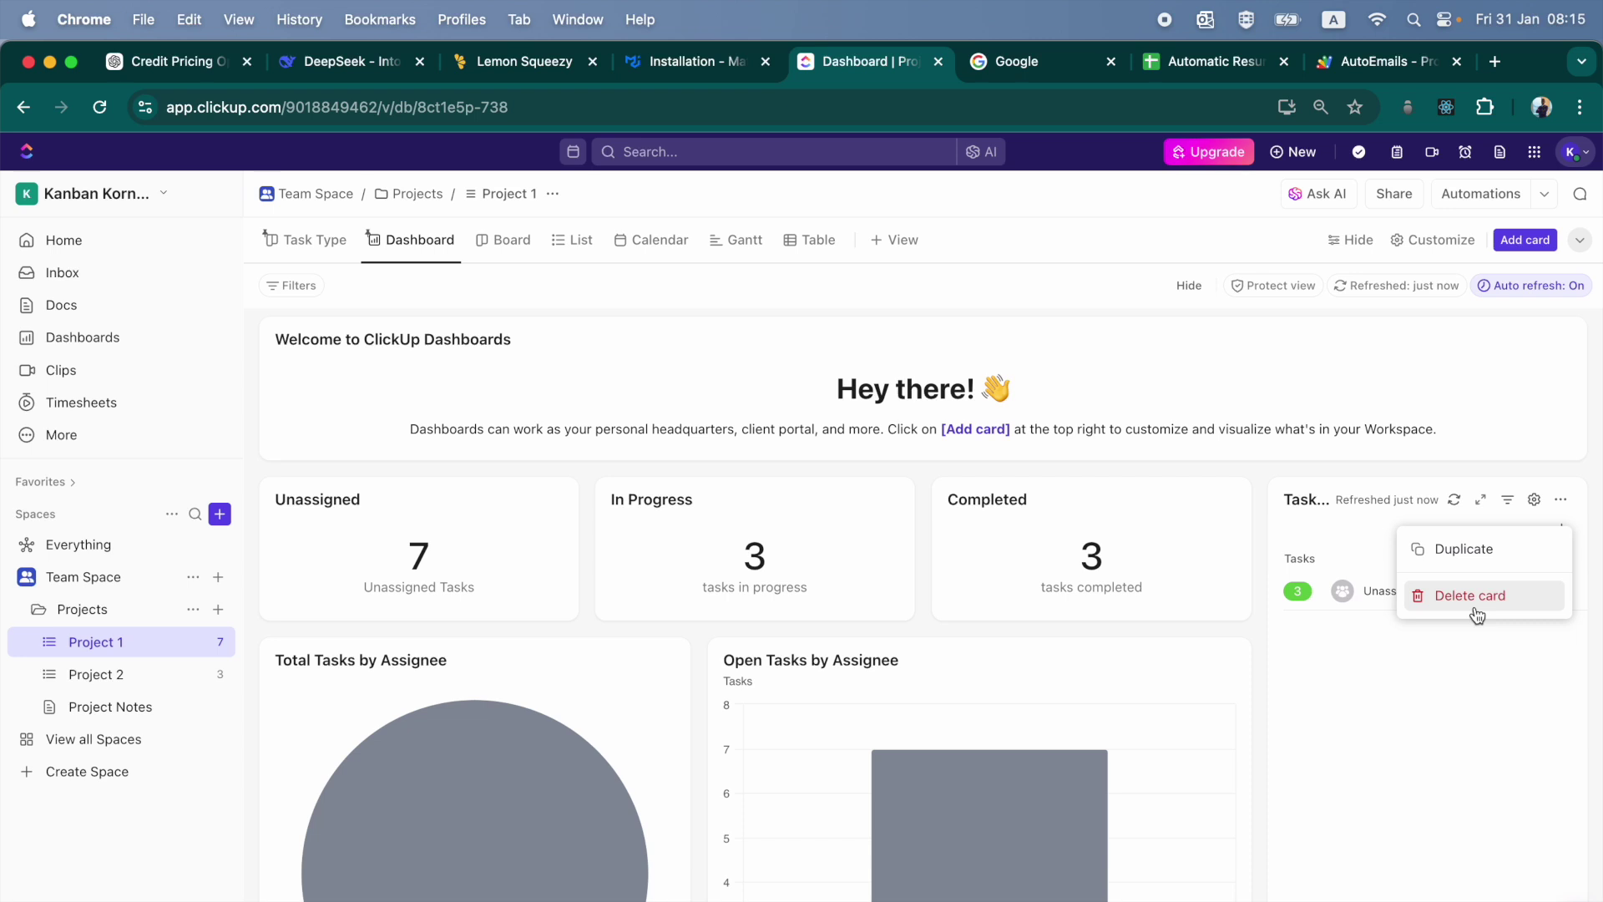
click(1475, 606)
scroll(1463, 823, down, 6)
click(1560, 498)
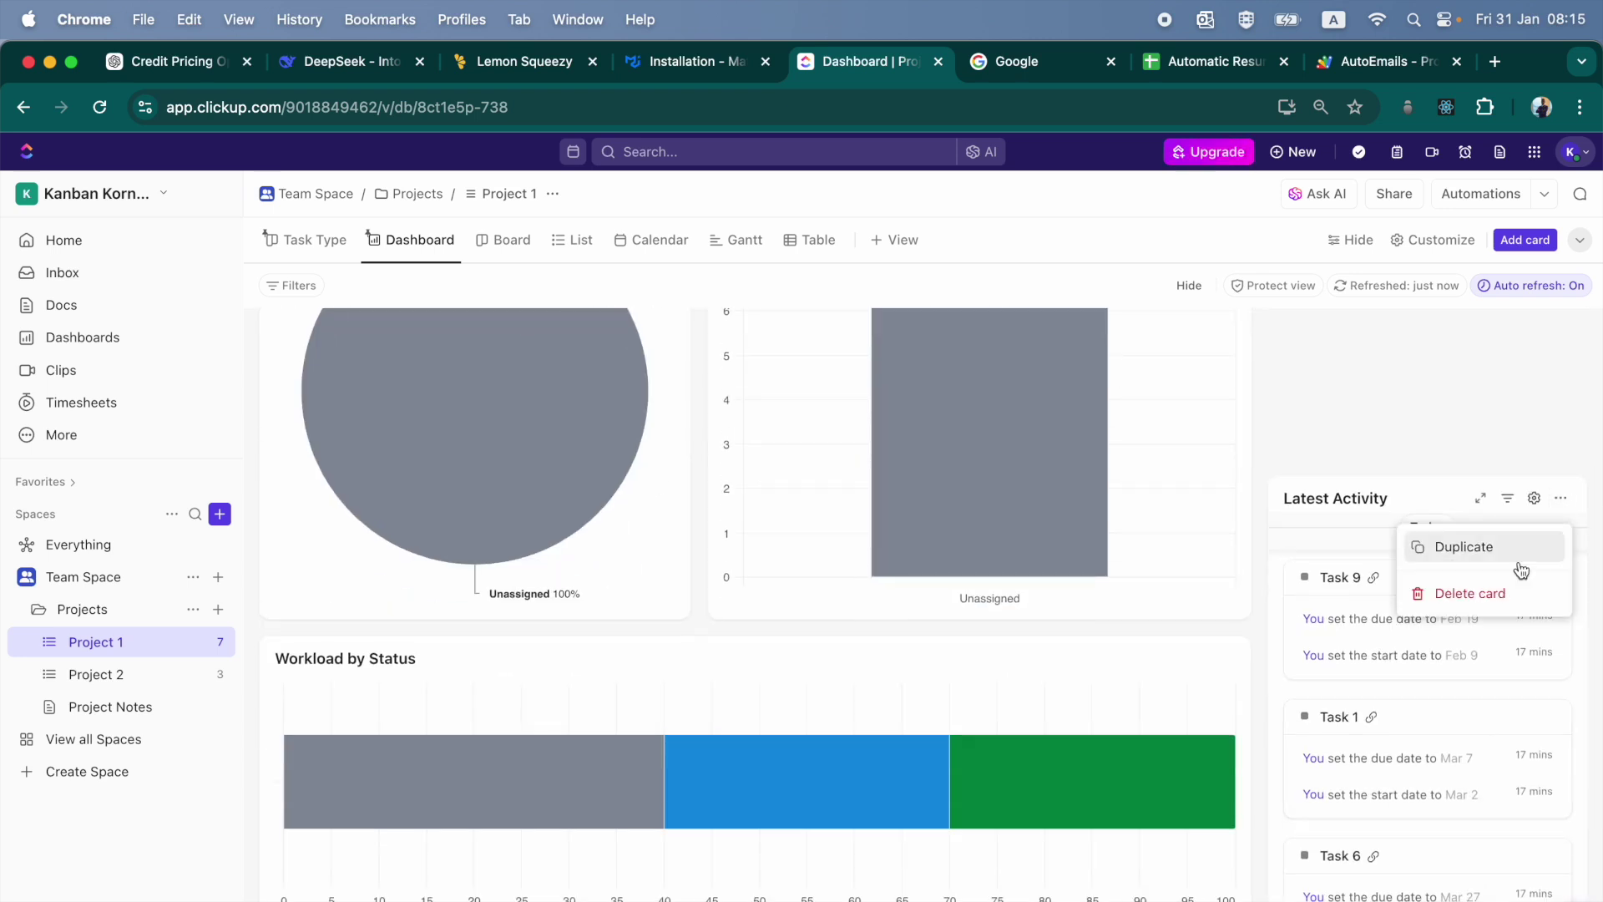
click(1472, 598)
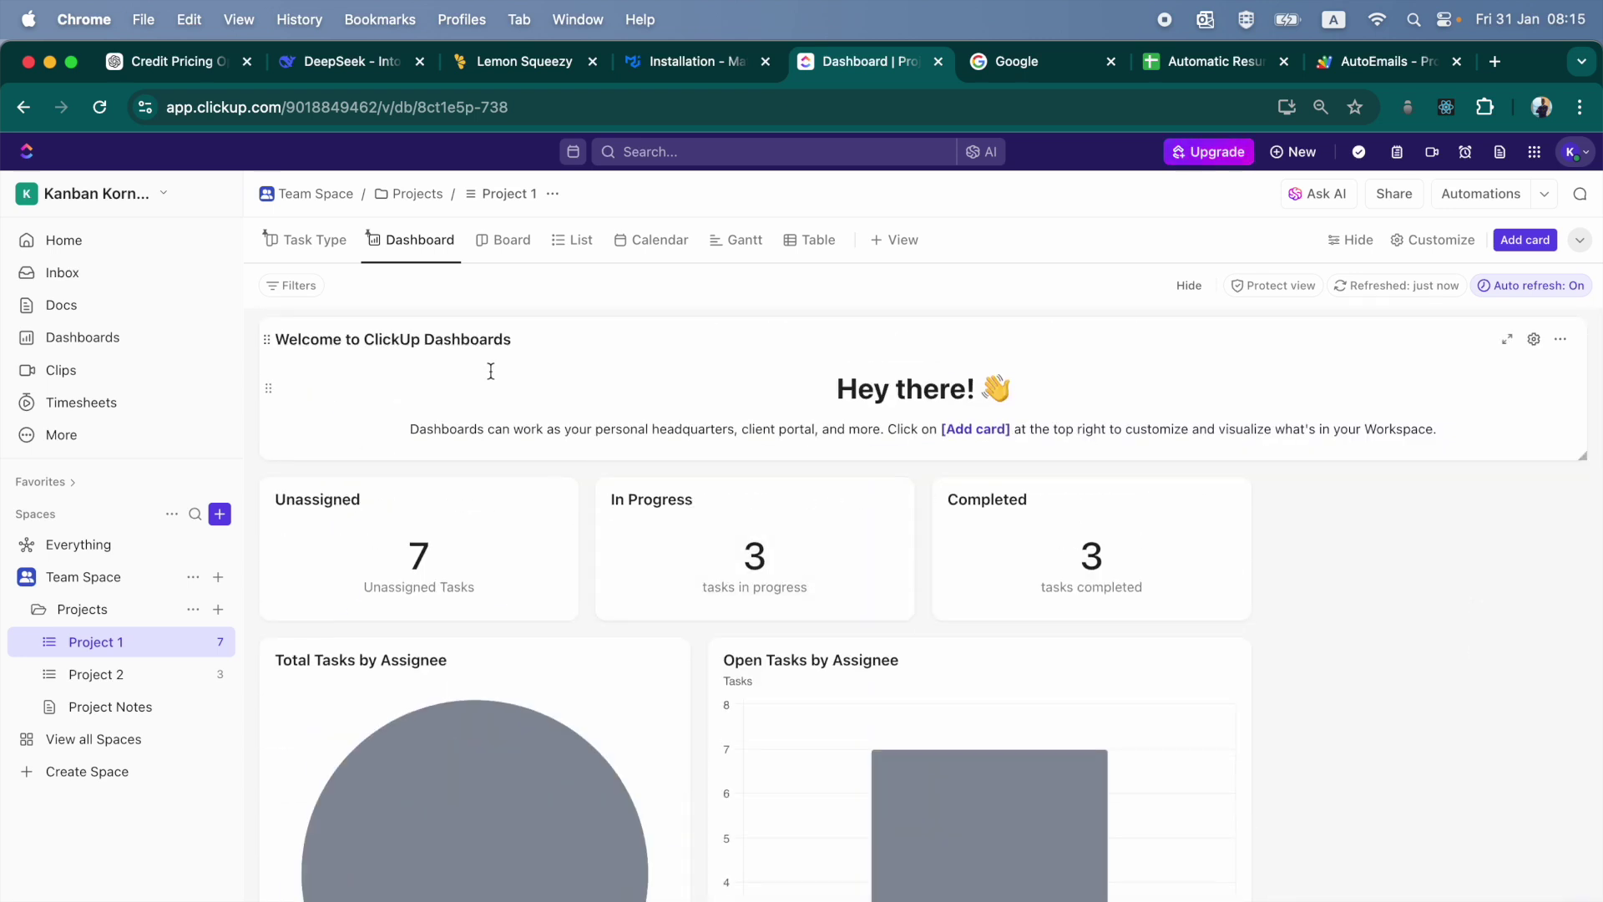
Step: Add a Workload by Status pie chart card to the dashboard, placed and enlarged beside the Total Tasks by Assignee card
click(1525, 240)
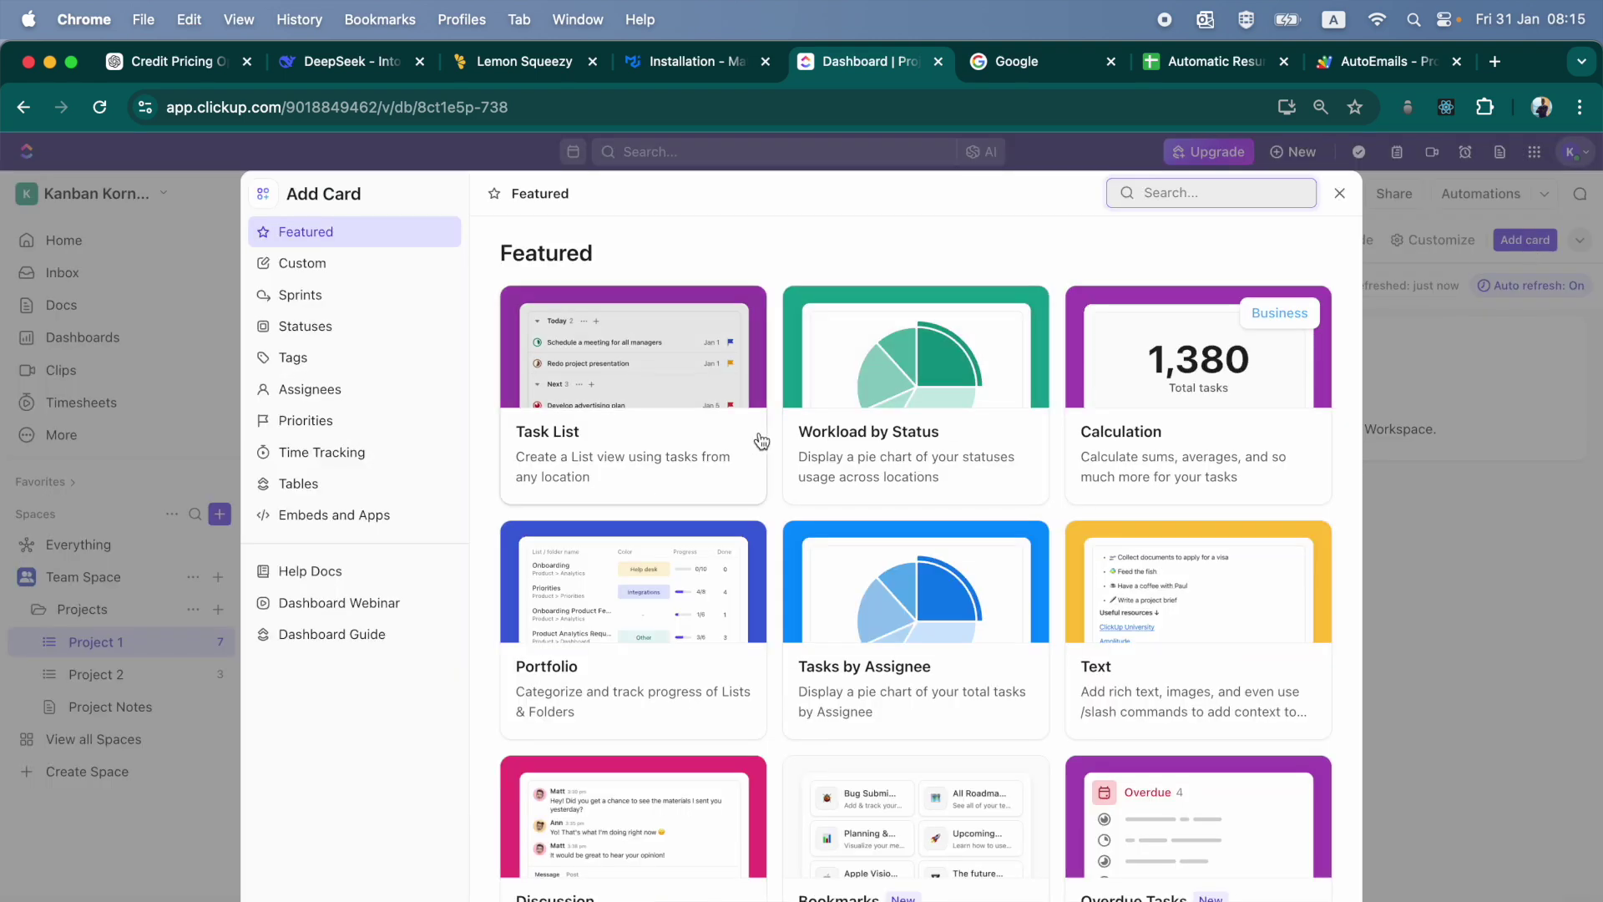
click(969, 403)
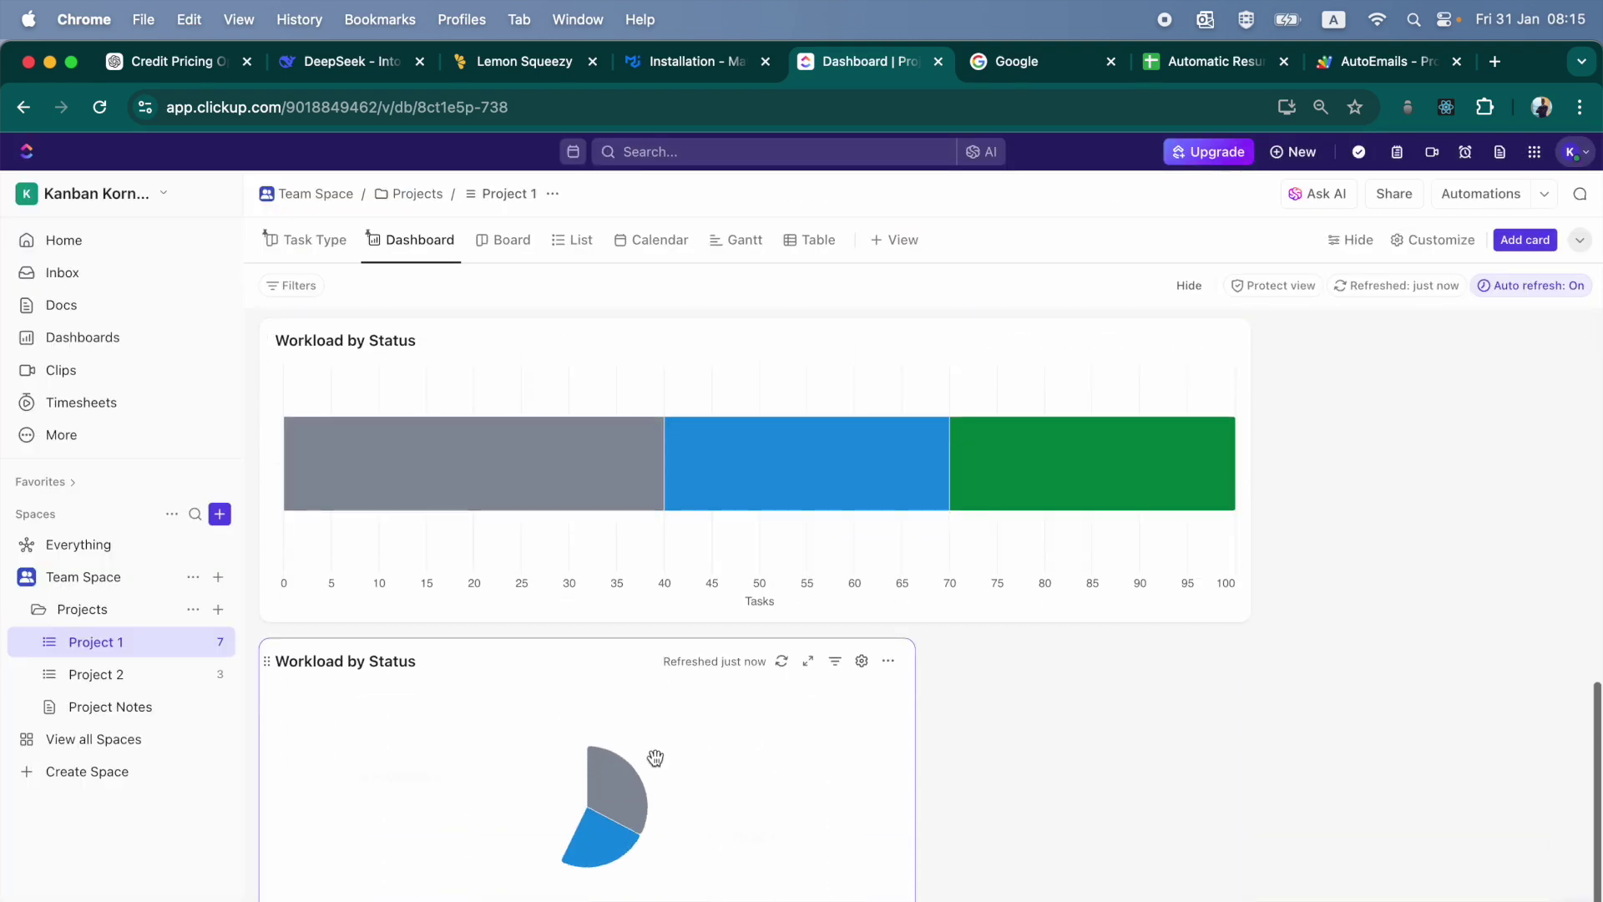
drag(822, 702, 1223, 426)
drag(1359, 650, 1361, 793)
scroll(1376, 658, up, 3)
scroll(1376, 658, down, 3)
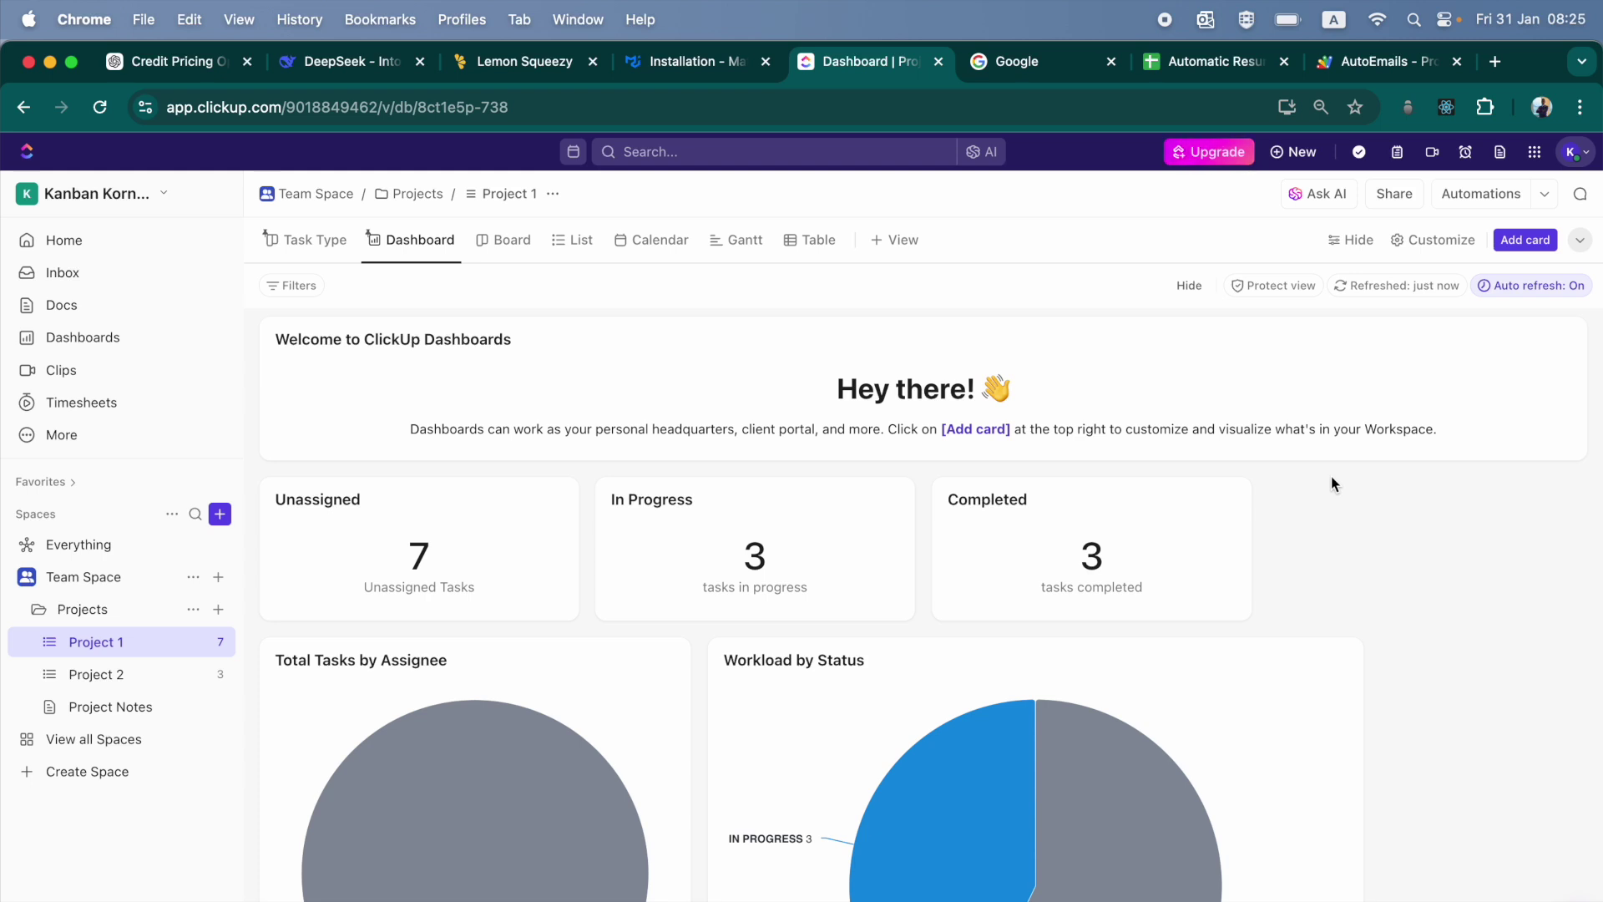
Step: Review Project 1's Task Type, Dashboard, Board, List and Calendar views in turn
click(294, 242)
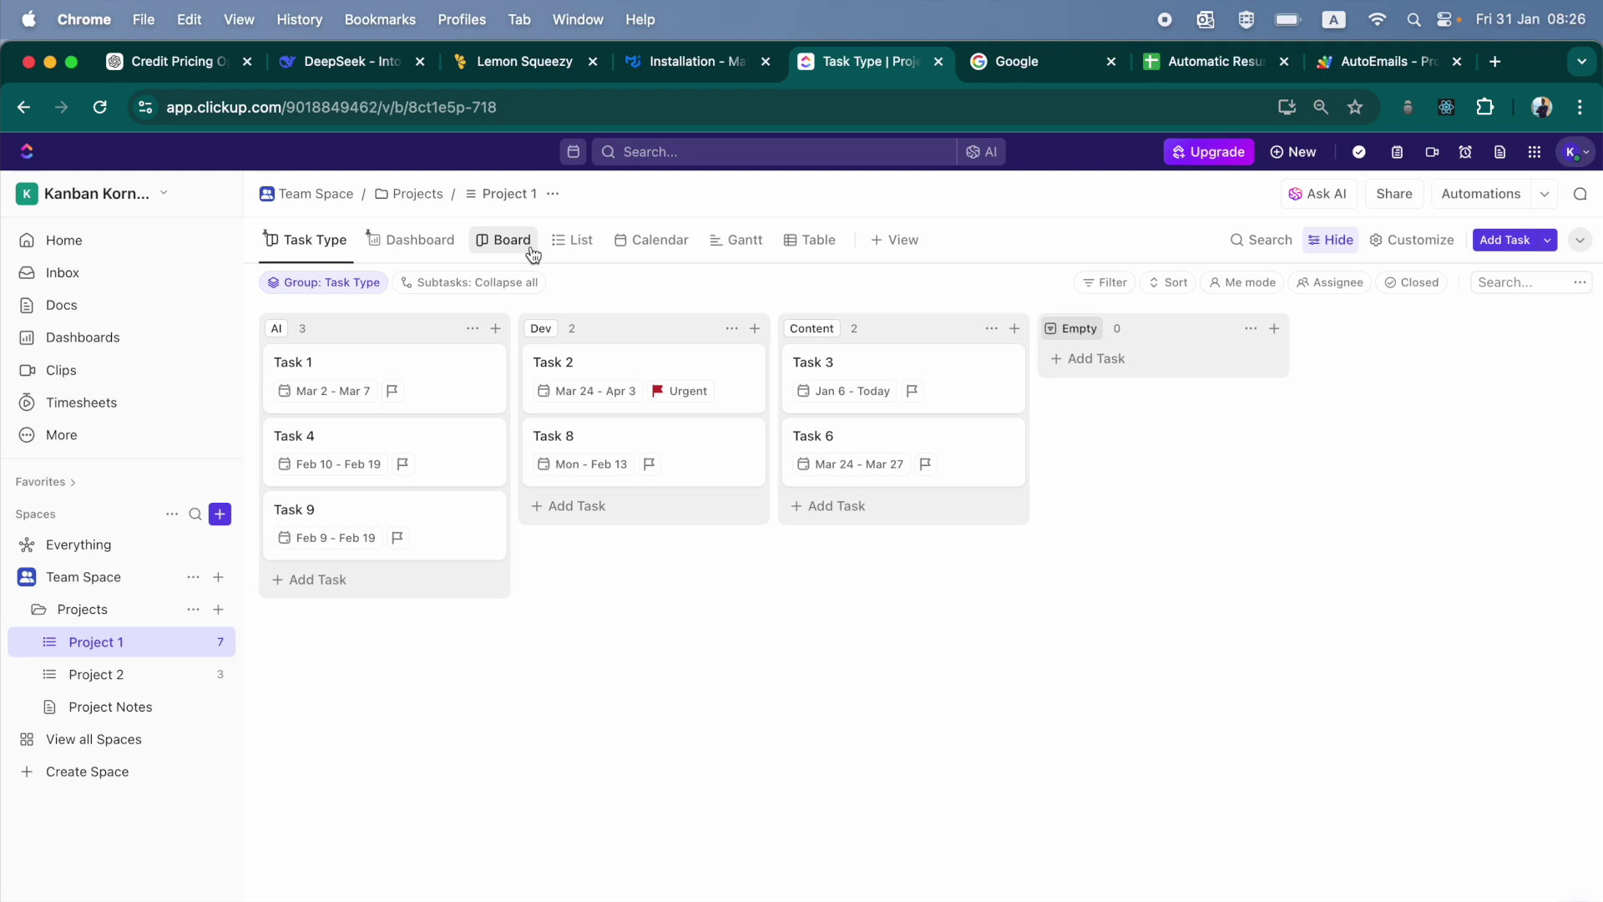
click(1510, 282)
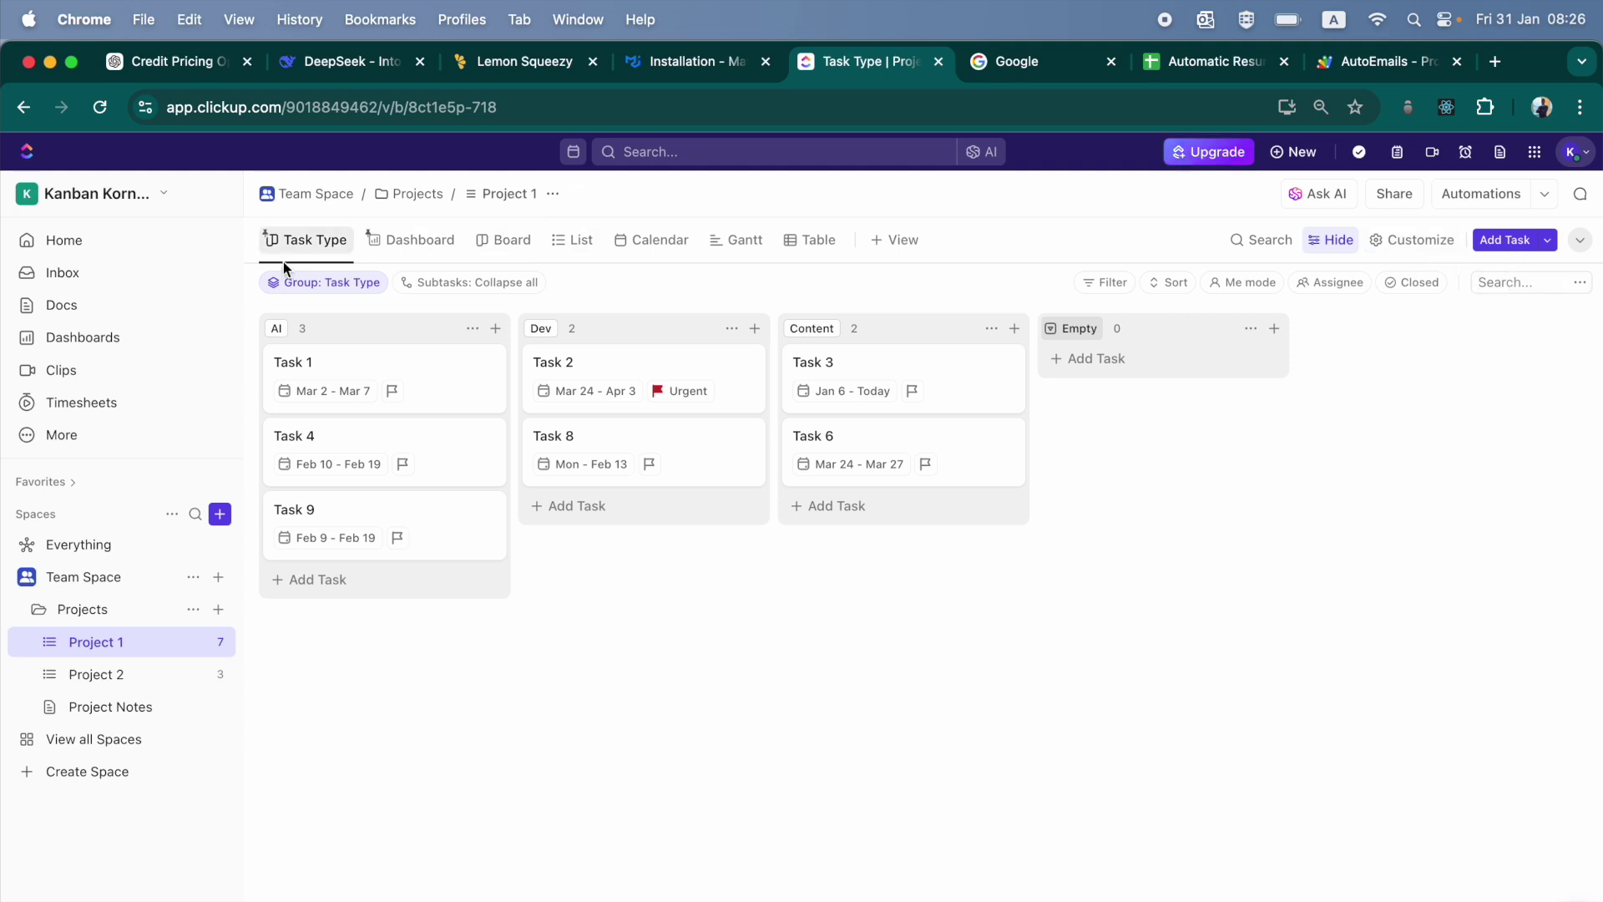
click(434, 242)
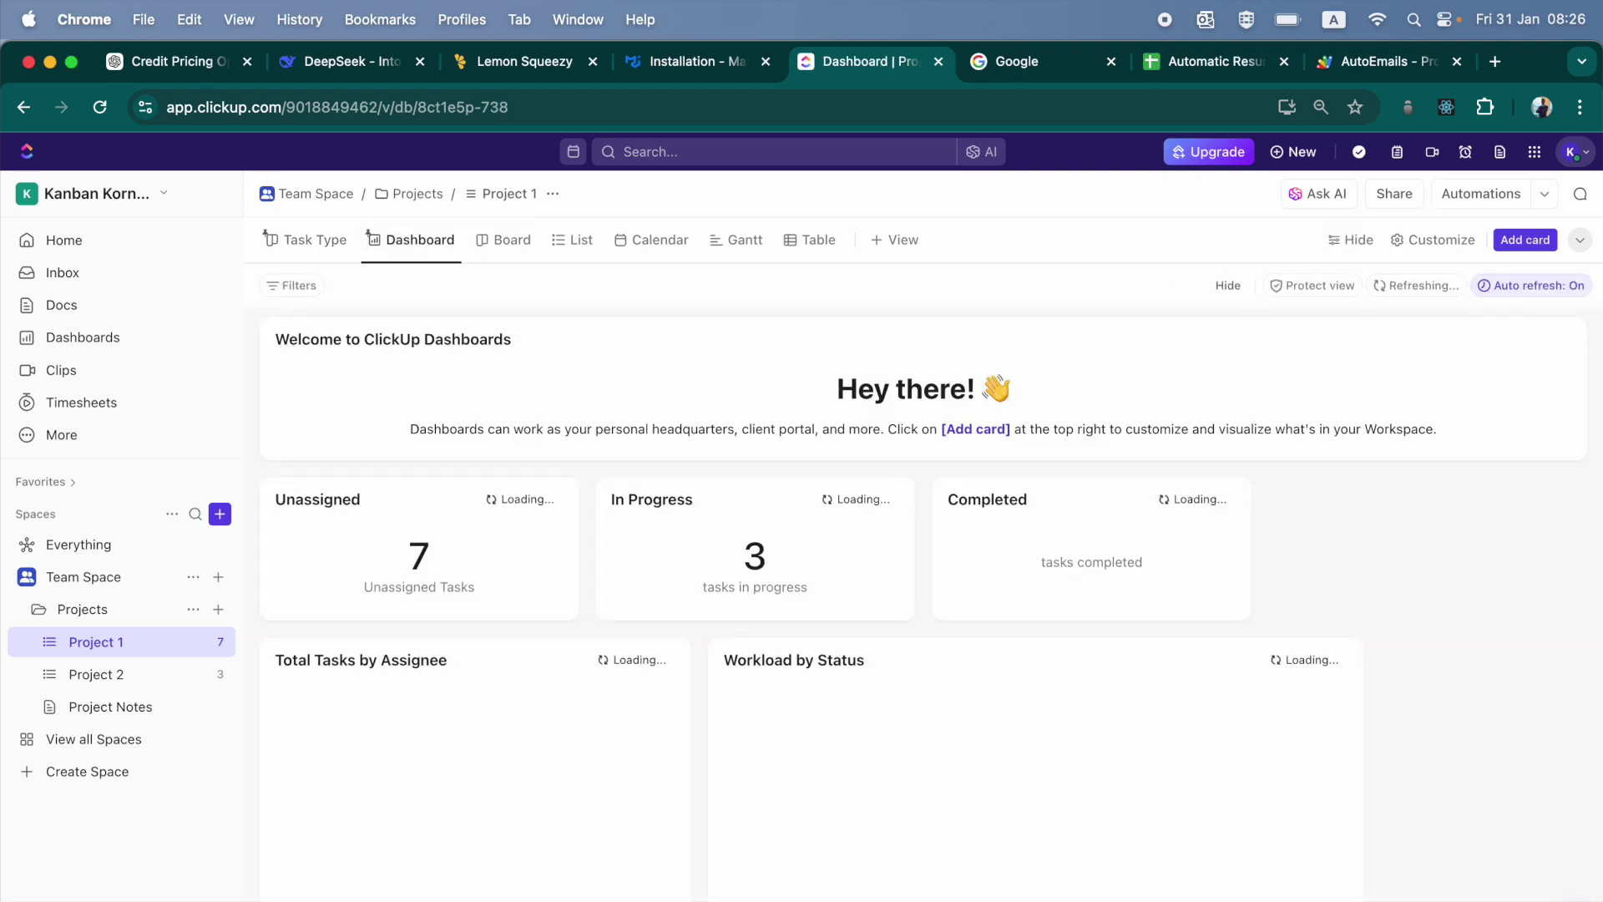
click(514, 250)
click(576, 248)
click(654, 241)
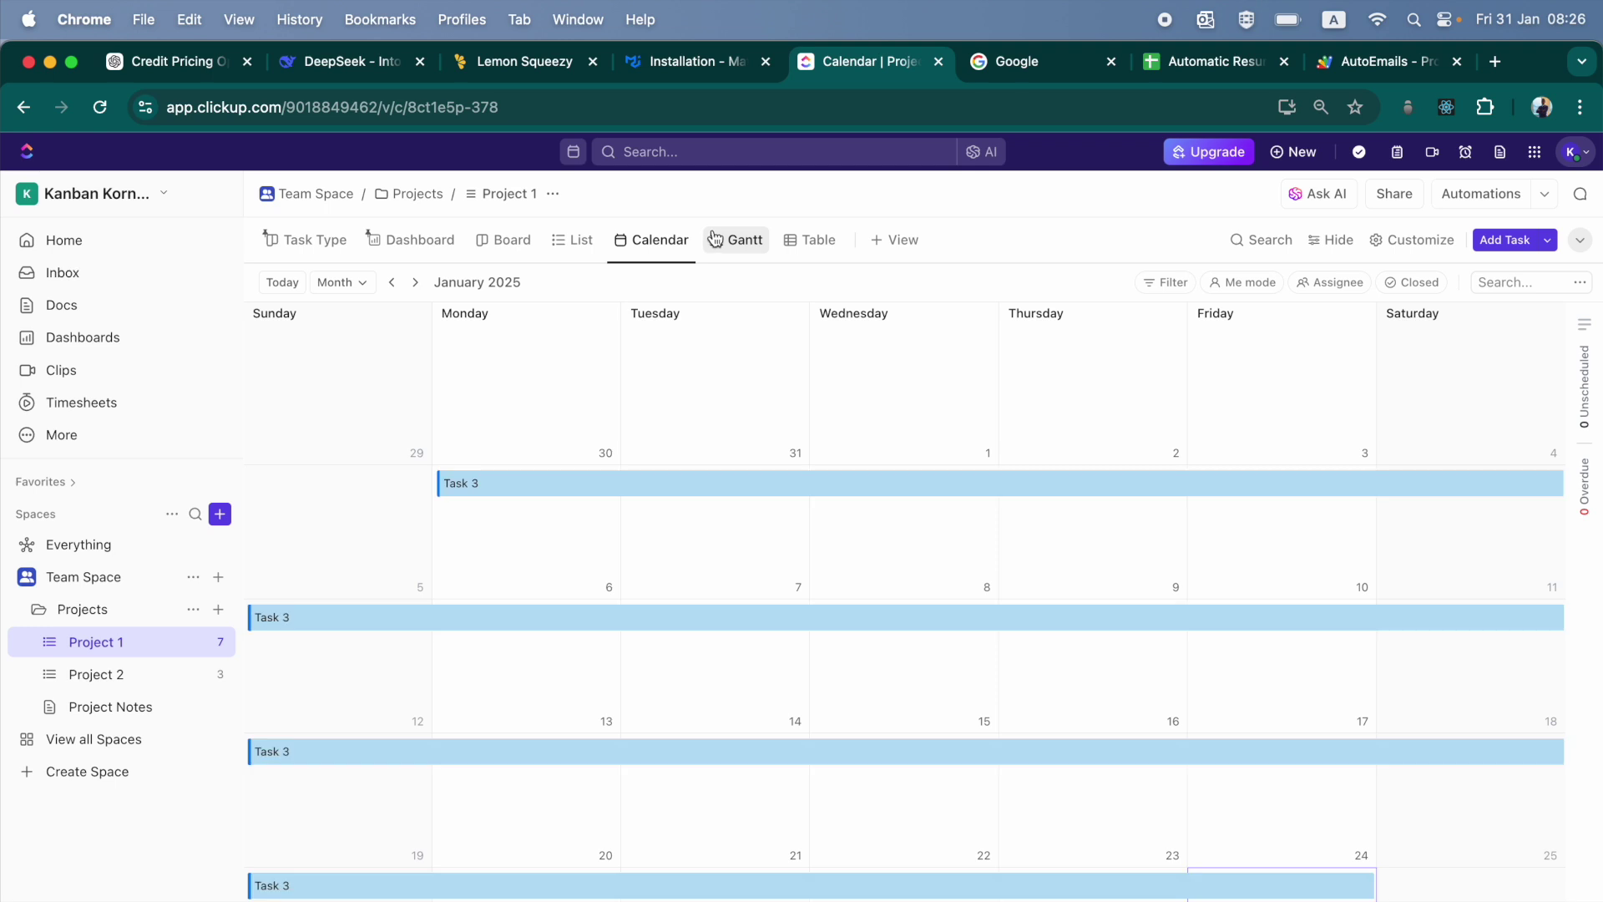
Step: Look at Project 1's Gantt and Table views and show which fields the Table view's task search covers
click(736, 241)
click(818, 243)
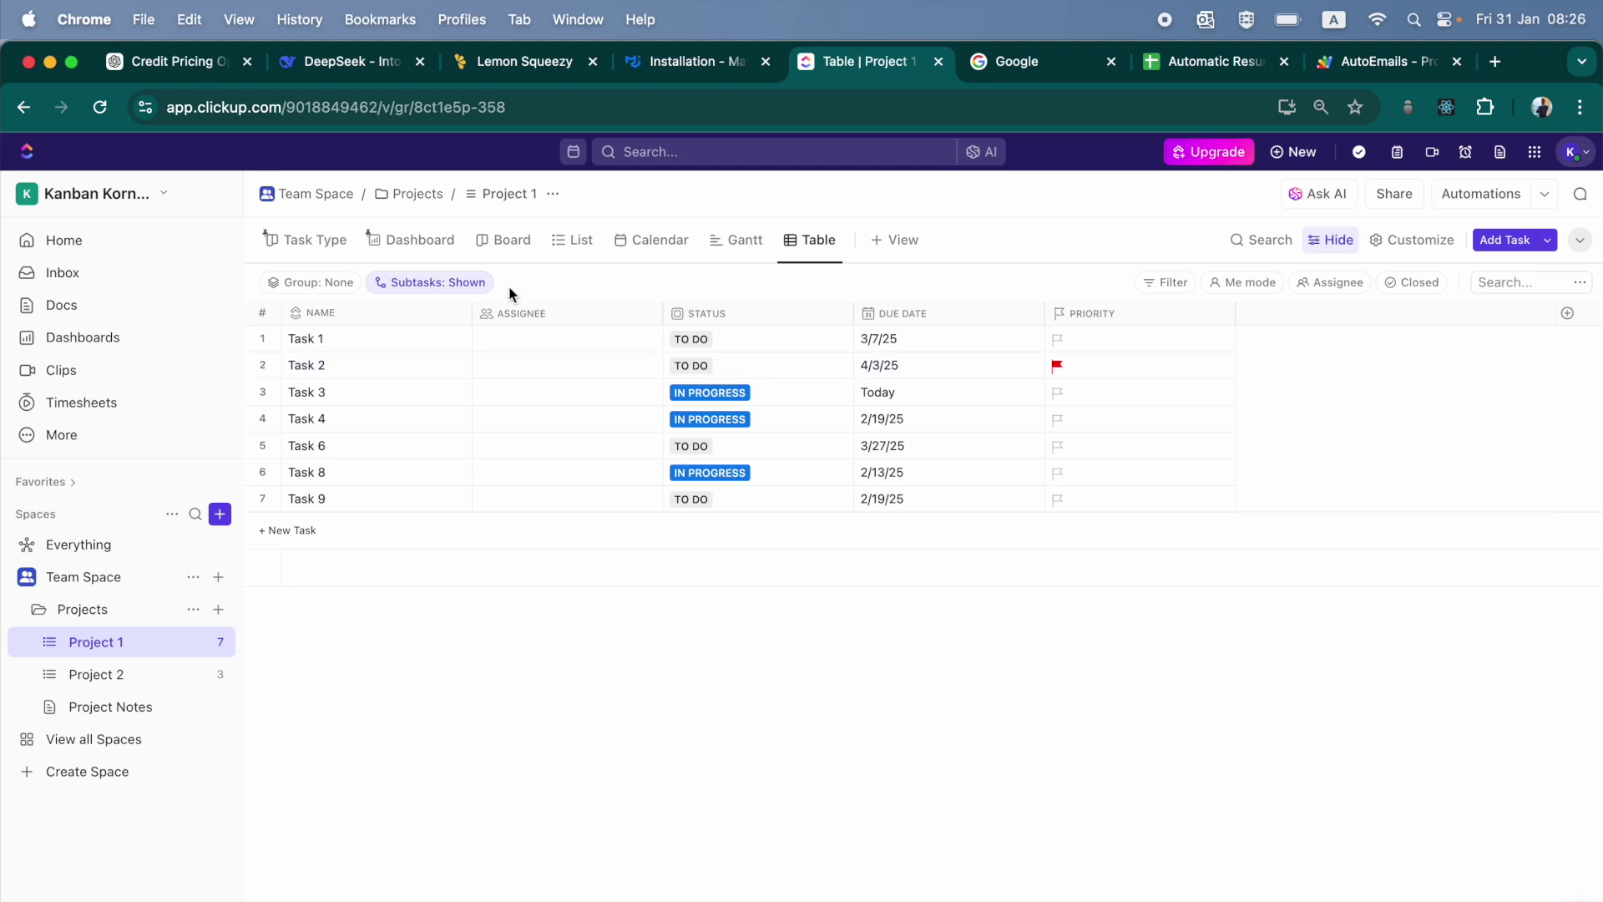
click(1579, 282)
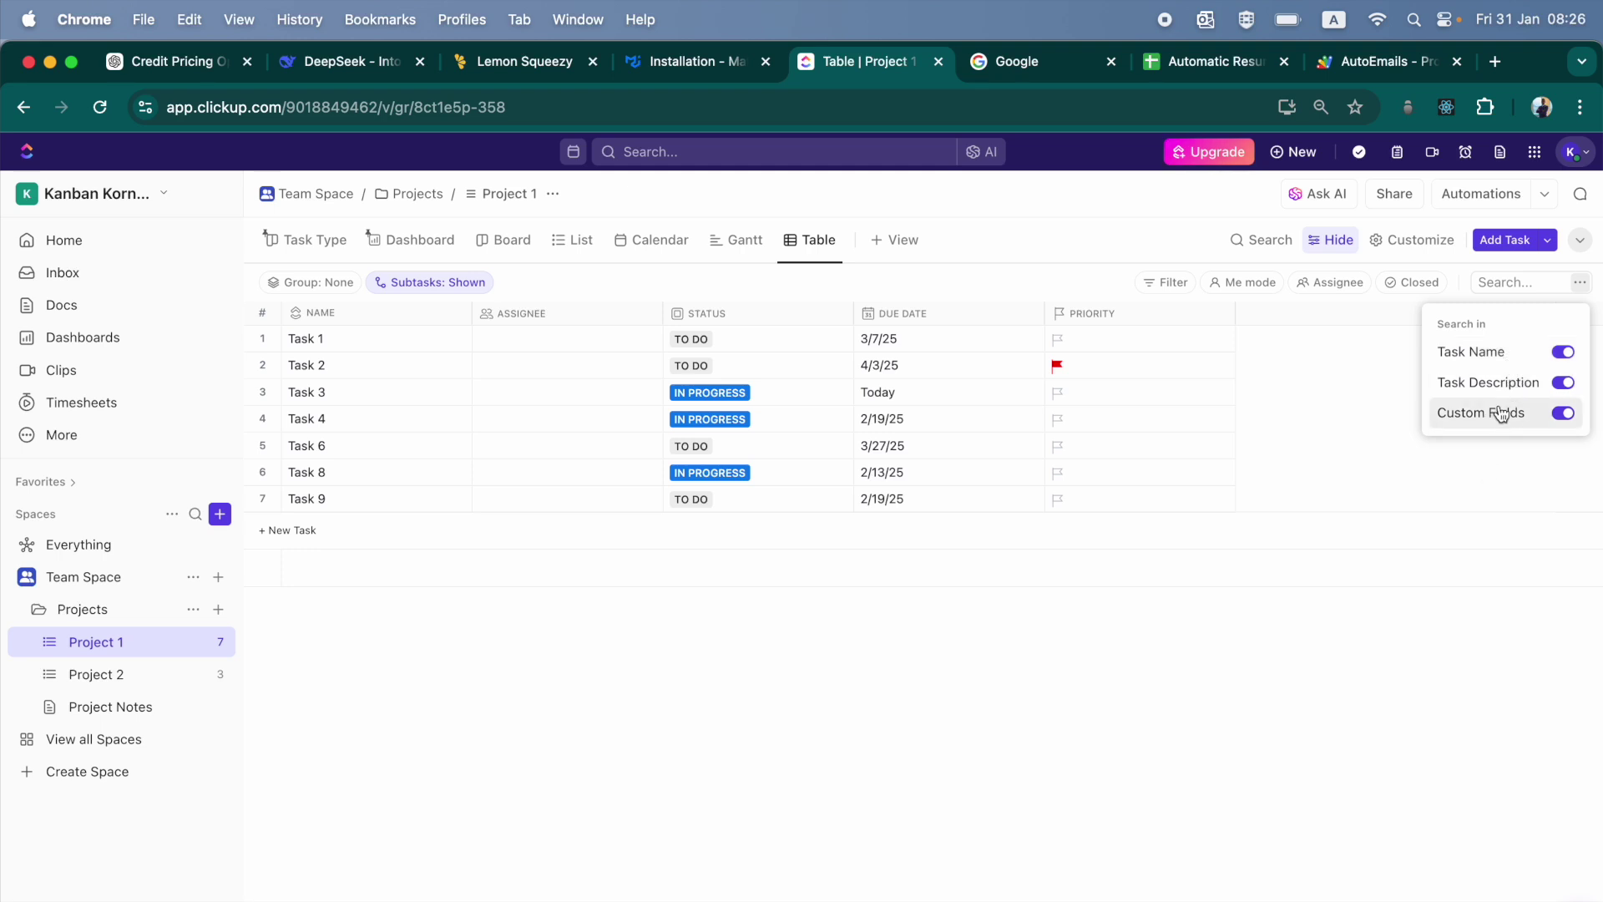
Step: Look at the Task Type view and search the Board view for "task 9"
click(298, 243)
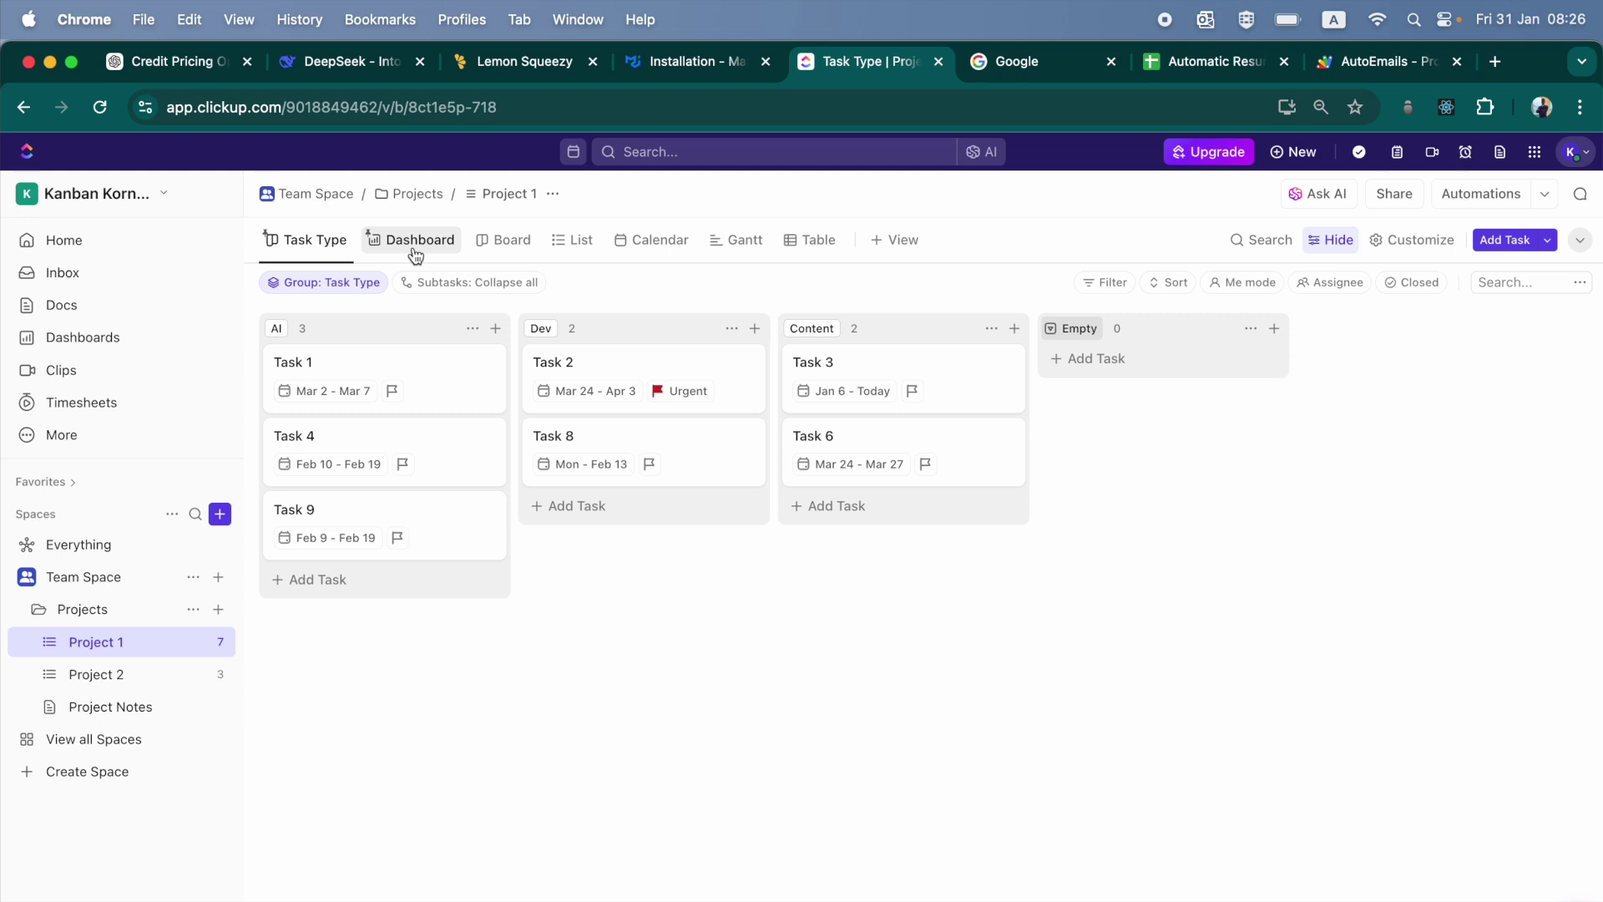
click(503, 248)
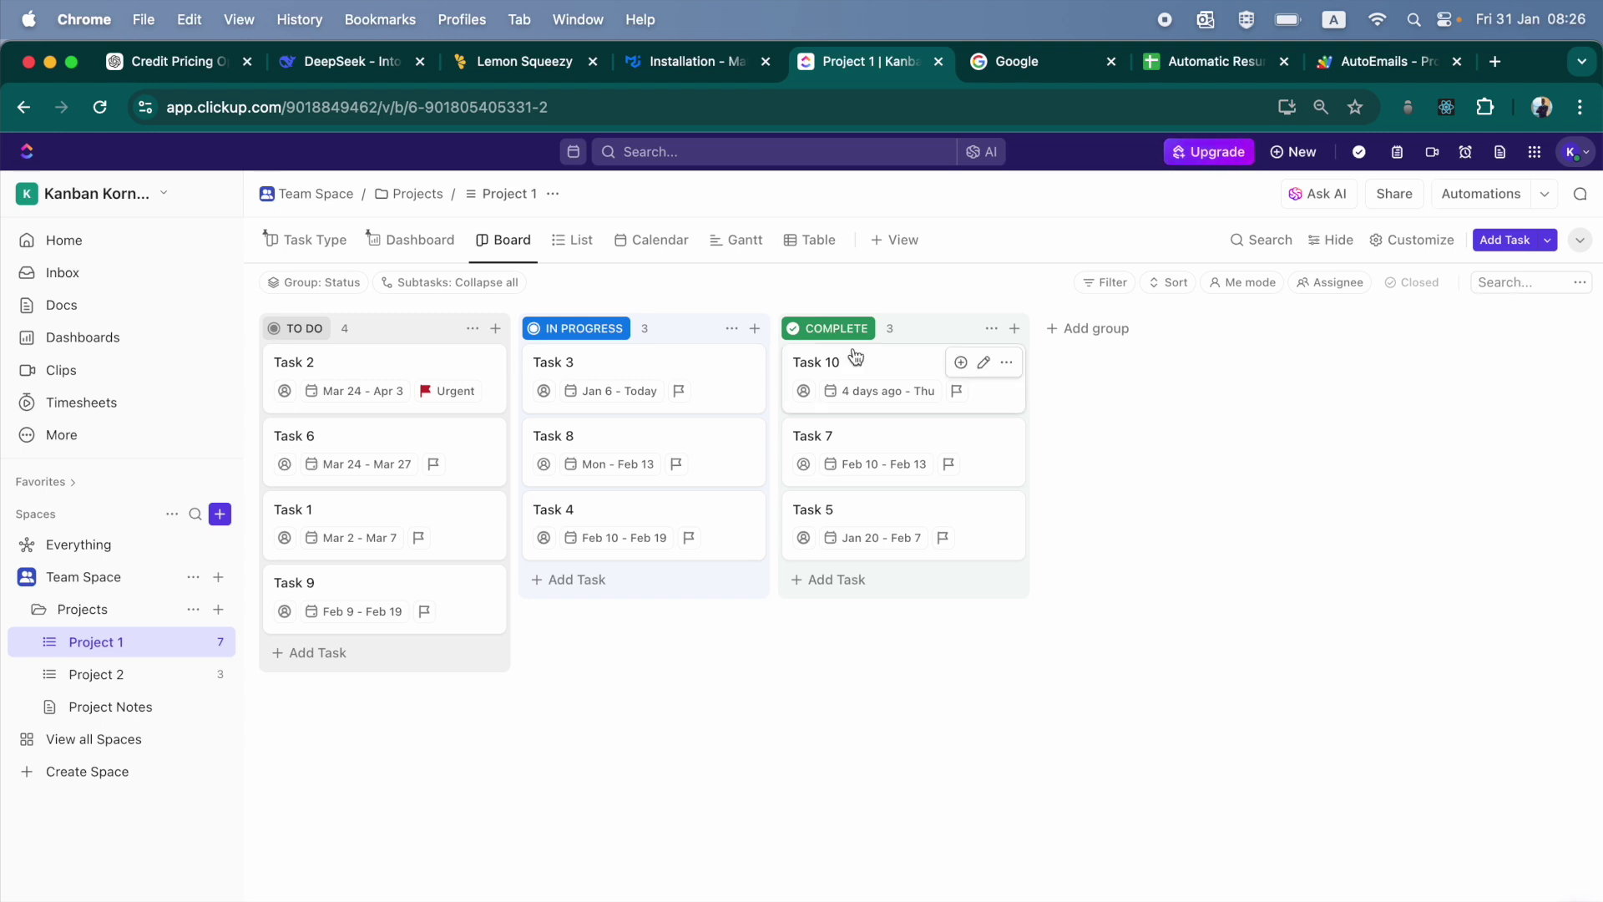
click(1503, 282)
text(task 9)
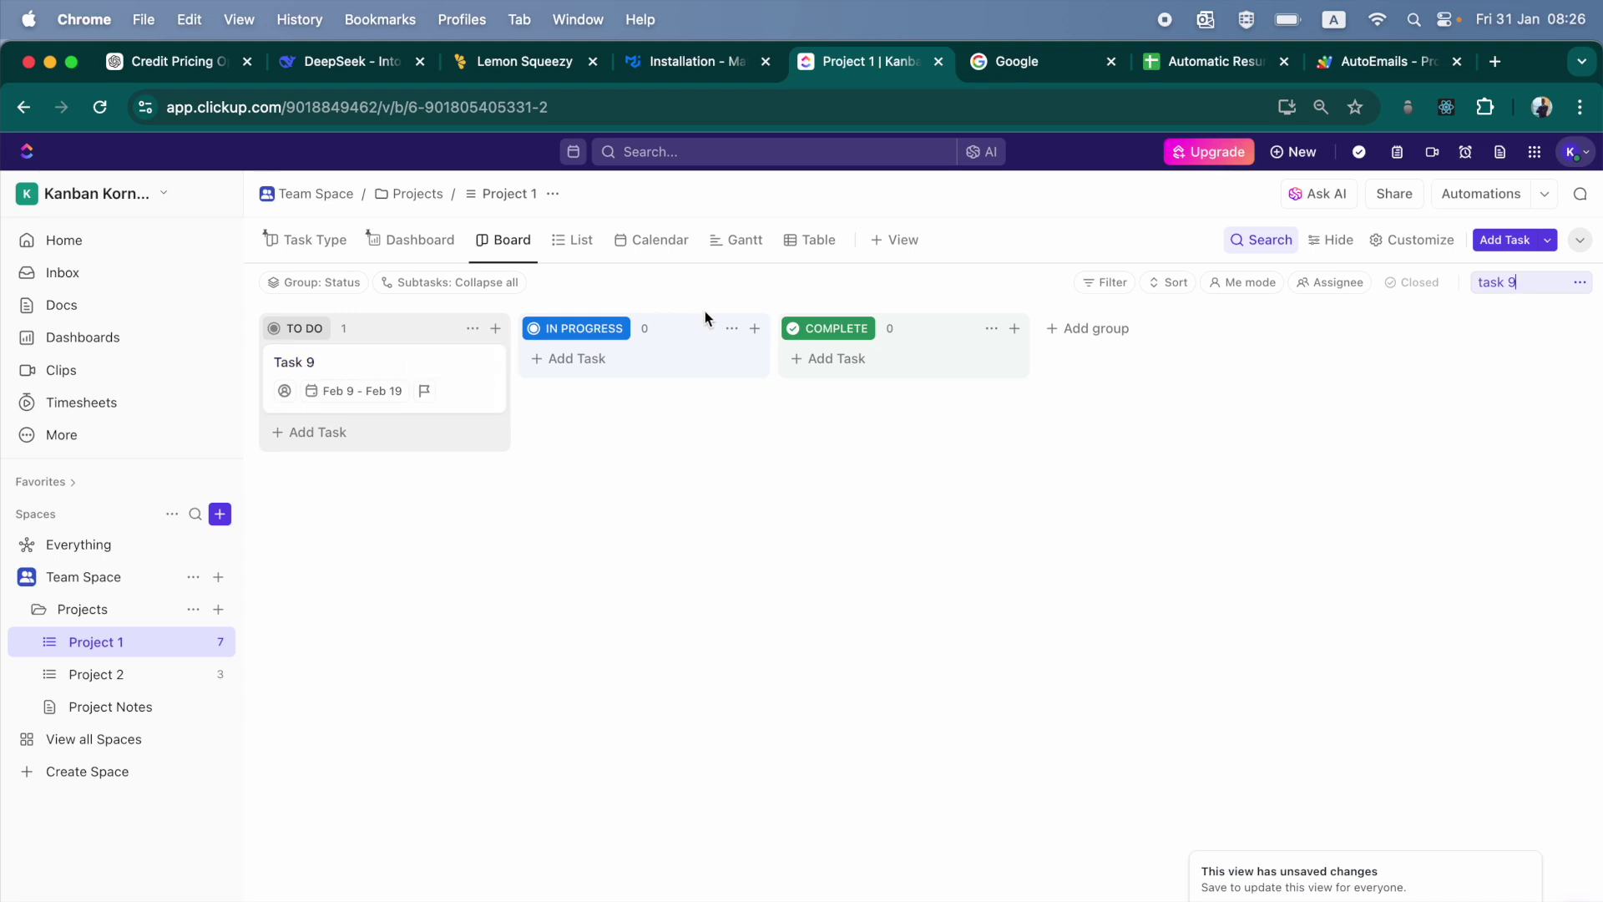
Step: Search the Calendar view for "task 9" and look through February 2025
click(664, 242)
click(1491, 282)
text(task 9)
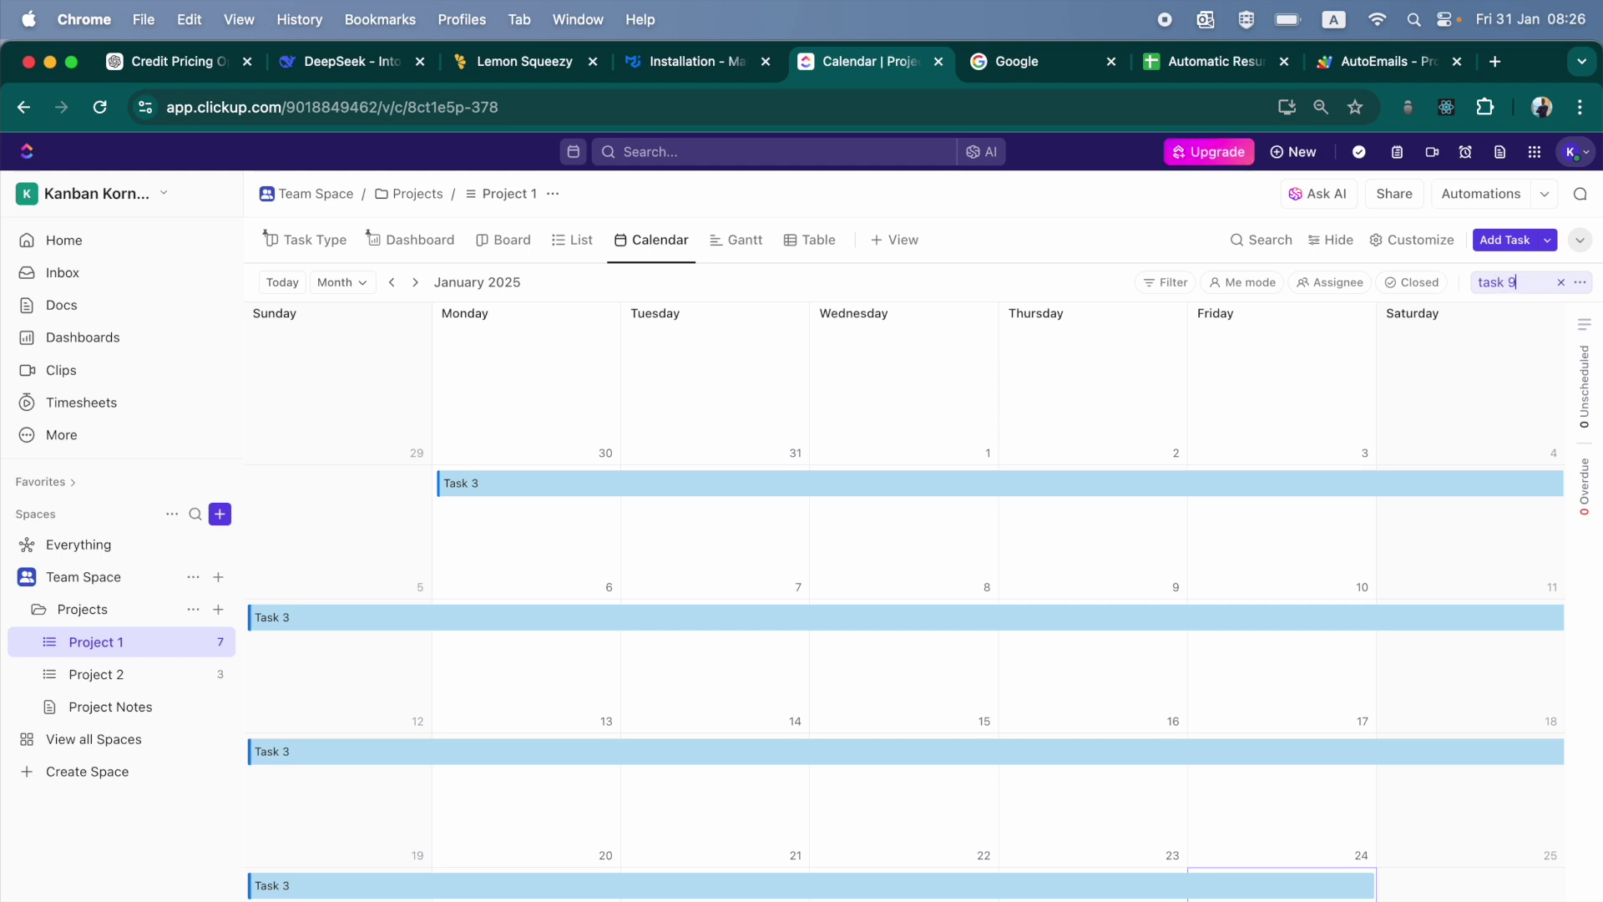
scroll(1420, 379, down, 2)
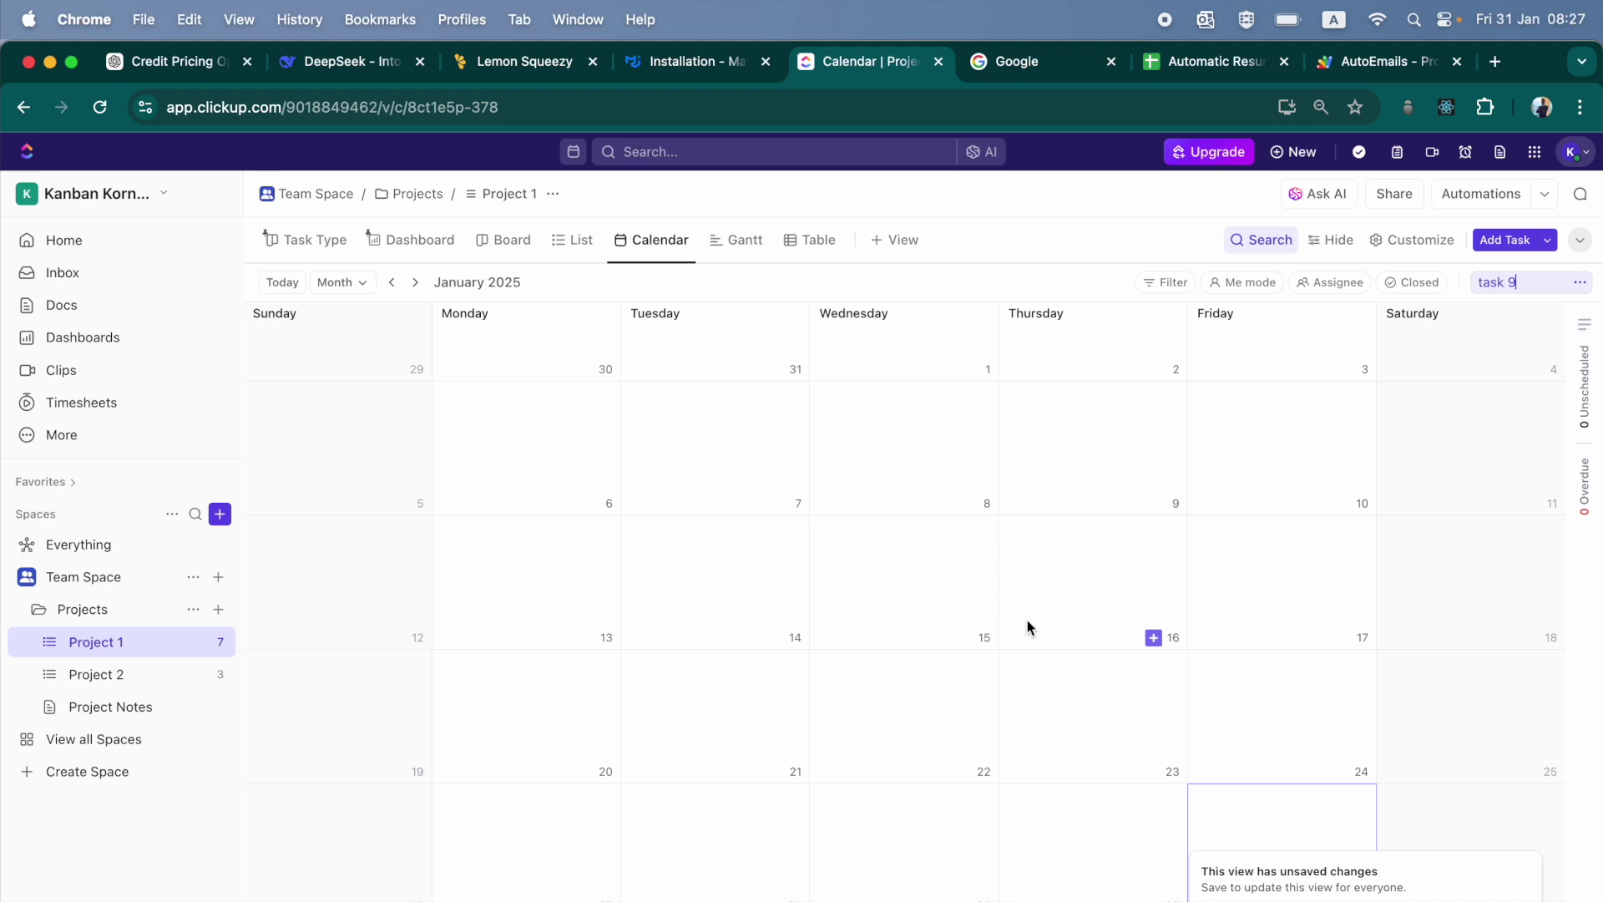
click(415, 282)
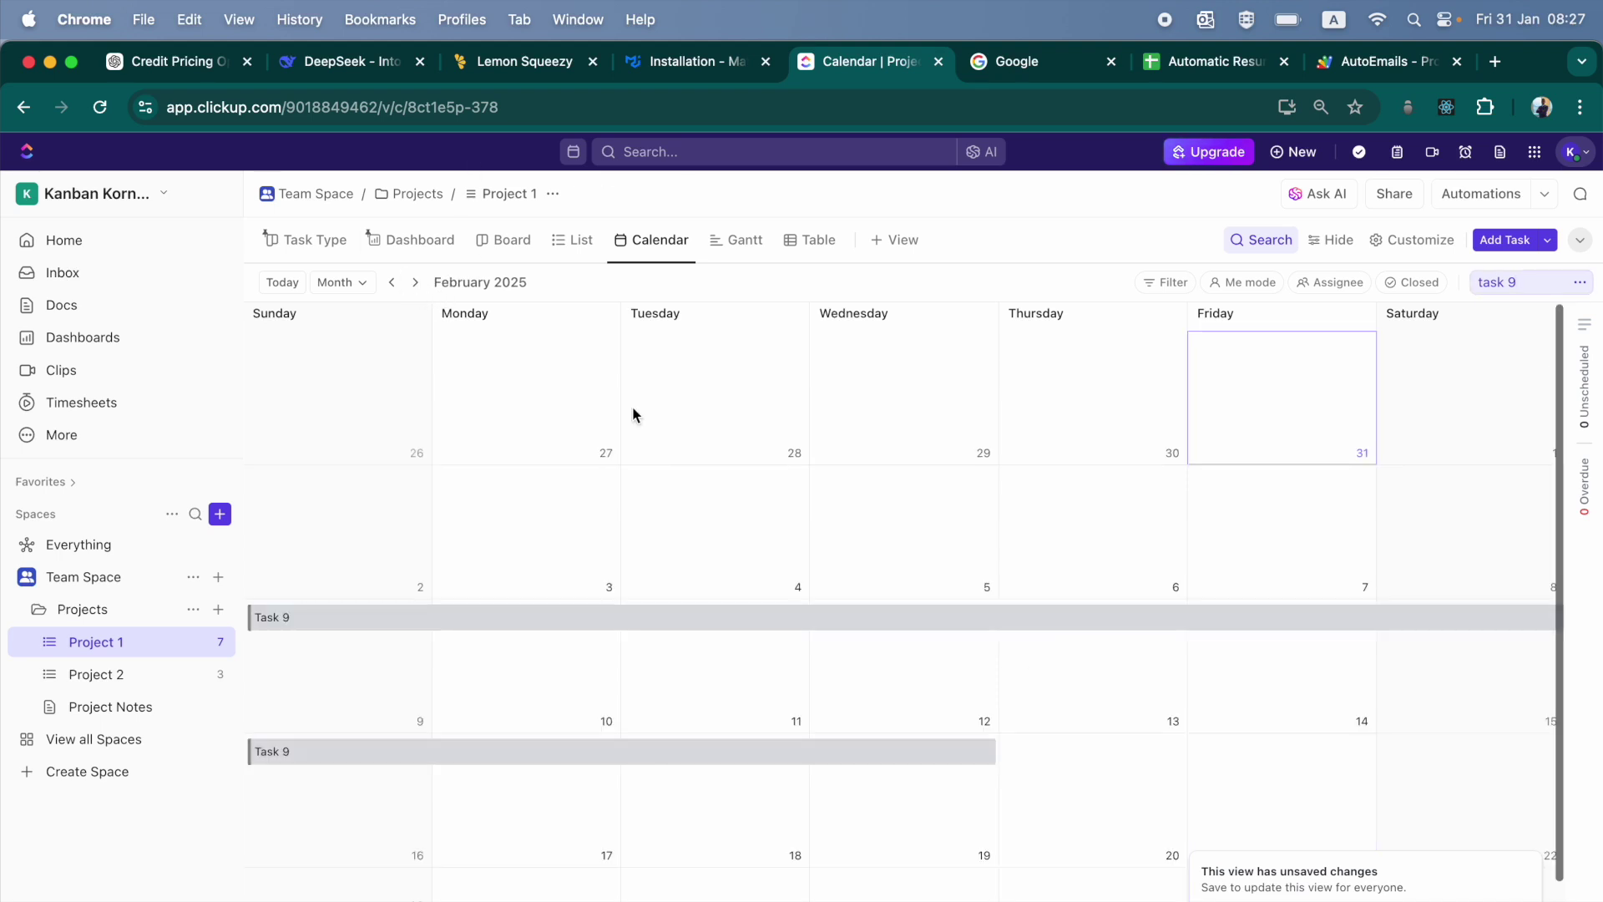
scroll(632, 415, down, 2)
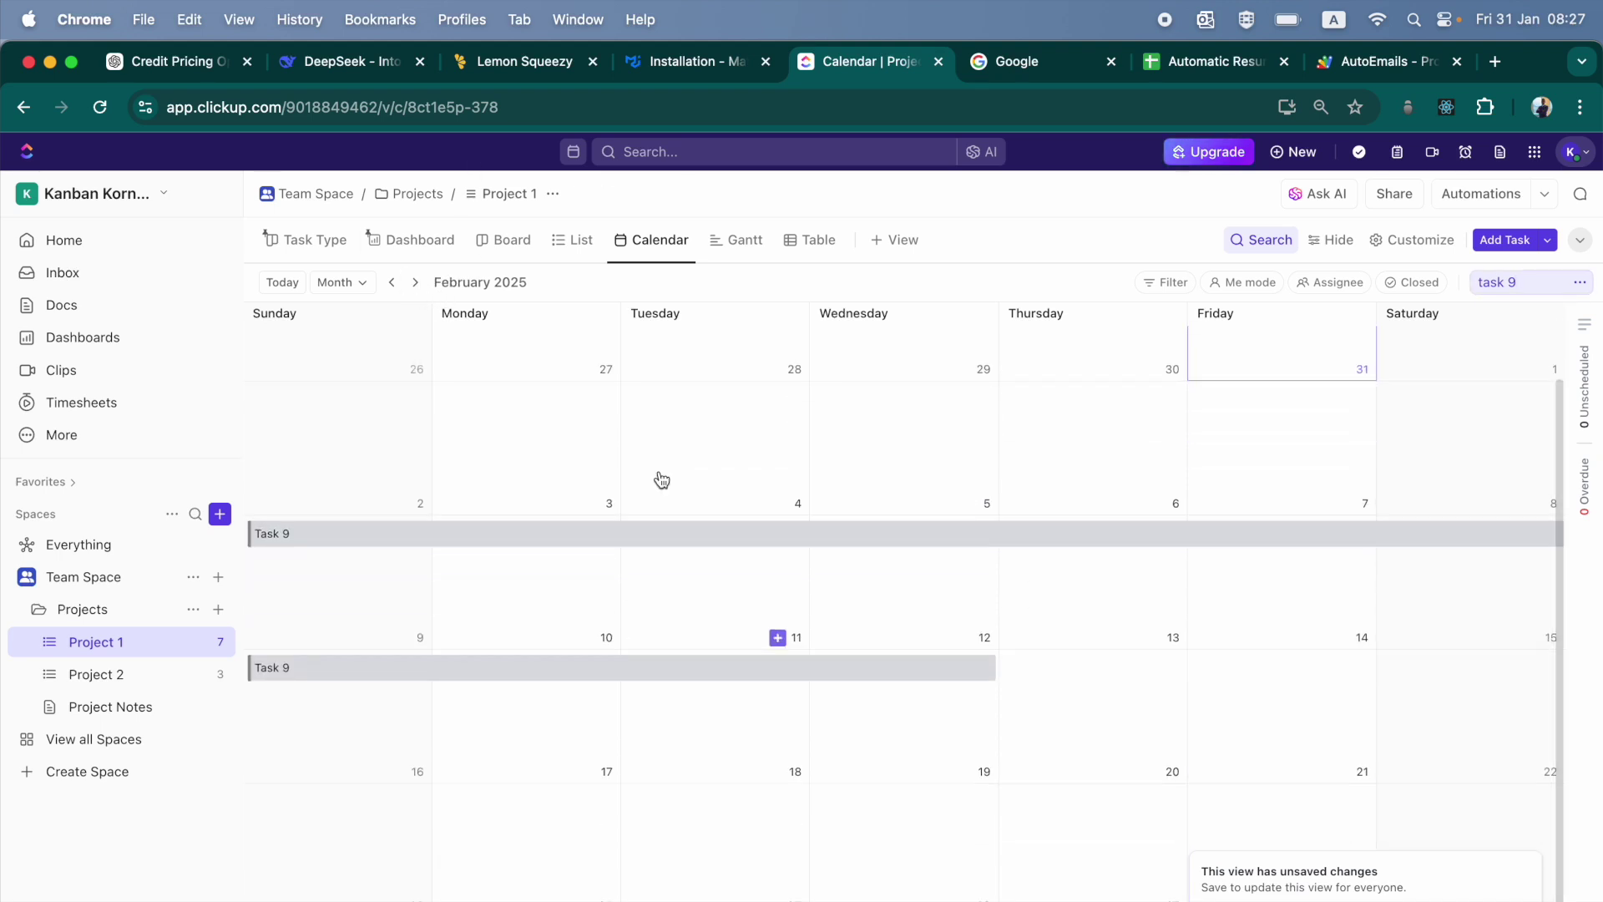
Step: Look at the Gantt view, search the Table view for "task 9" and clear that search
click(735, 240)
click(807, 243)
click(1503, 282)
text(task 9)
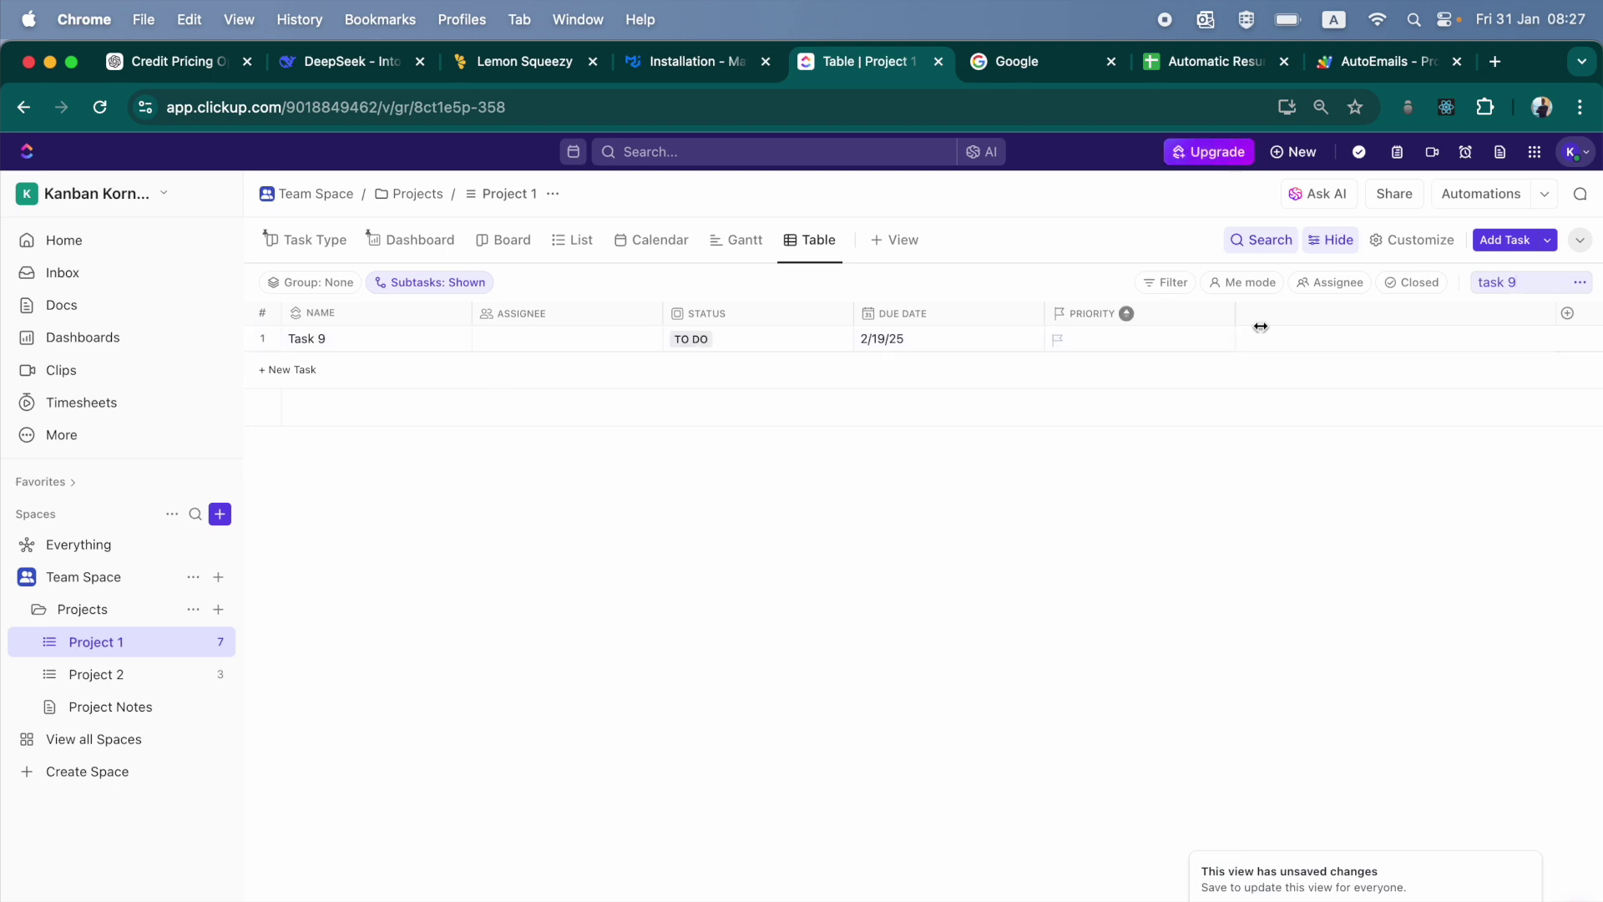
drag(1534, 282, 1456, 288)
key(BackSpace)
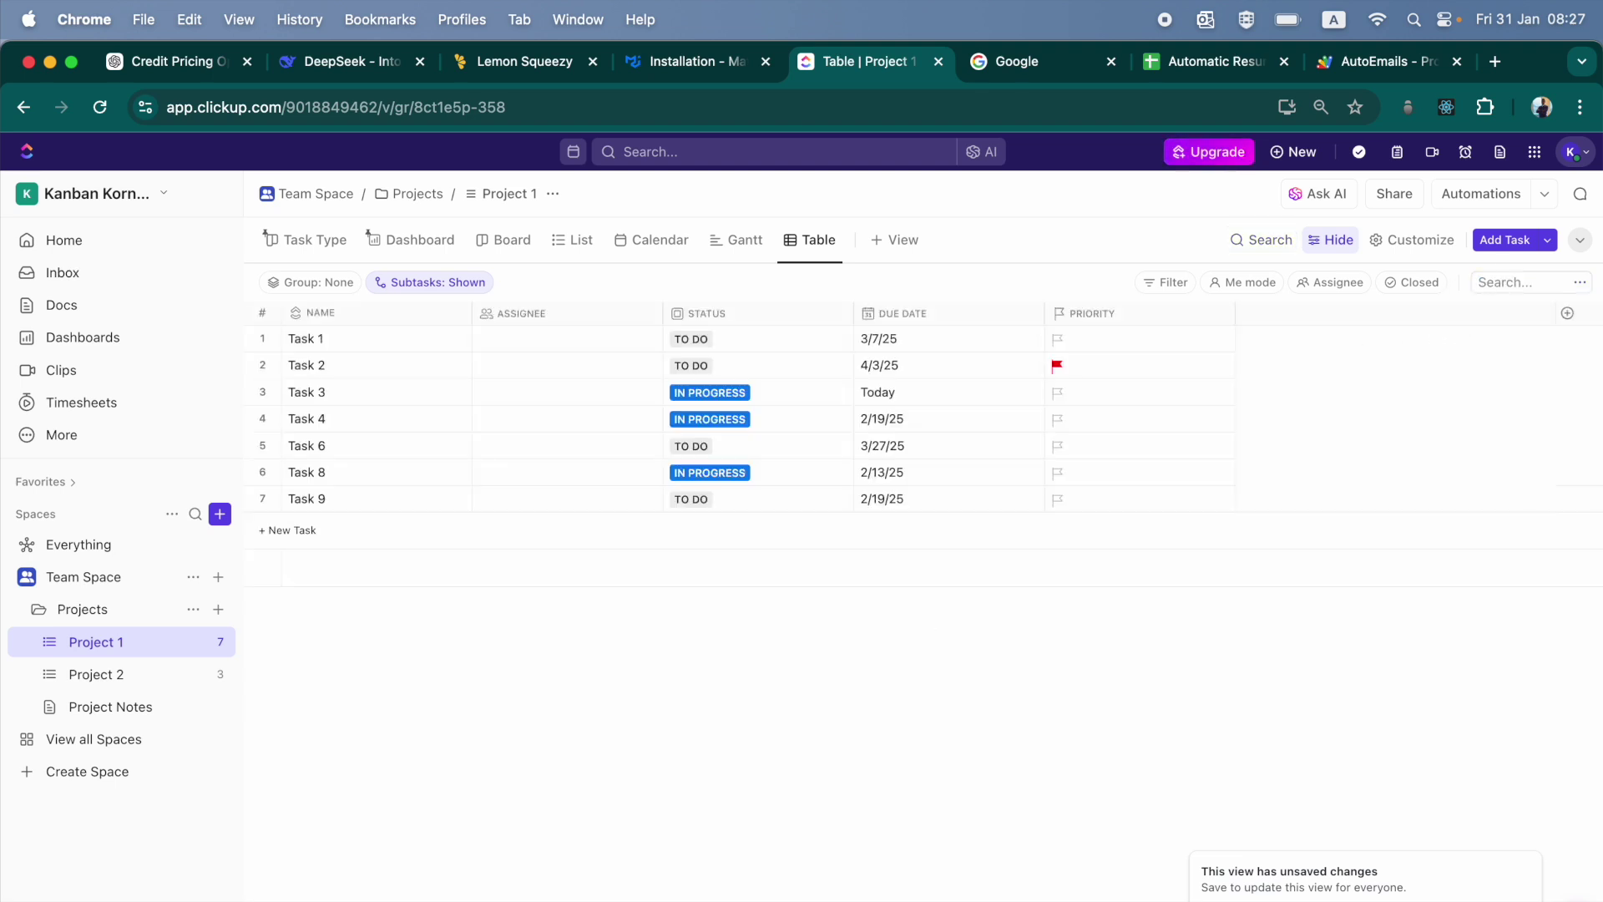